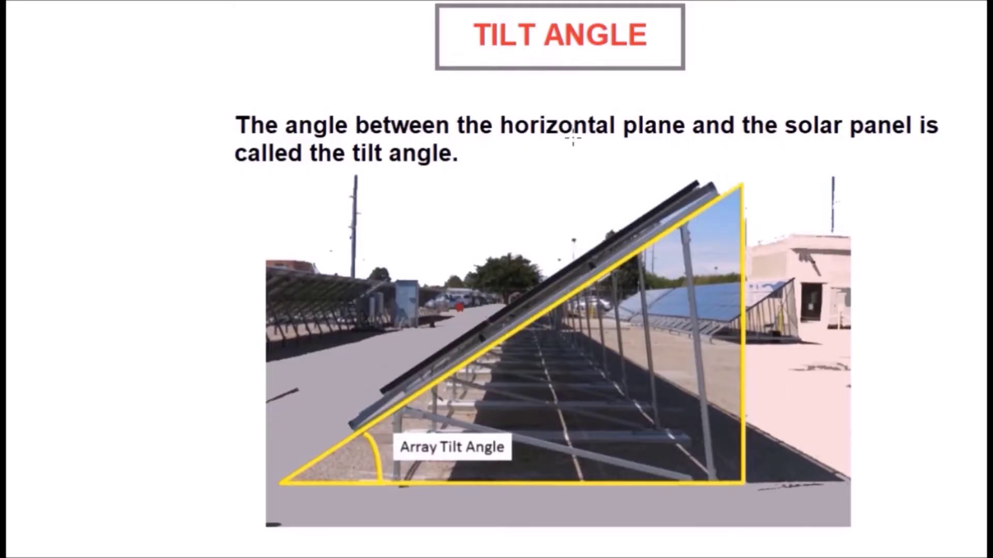
Step: Underline 'horizontal plane' and 'solar panel' in the tilt angle definition
drag(498, 140, 674, 147)
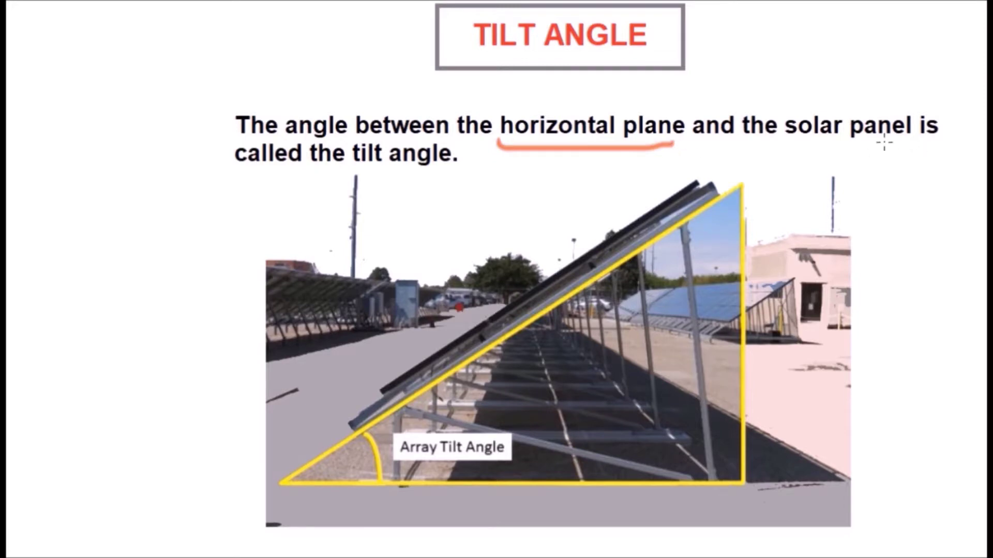
drag(741, 135, 913, 150)
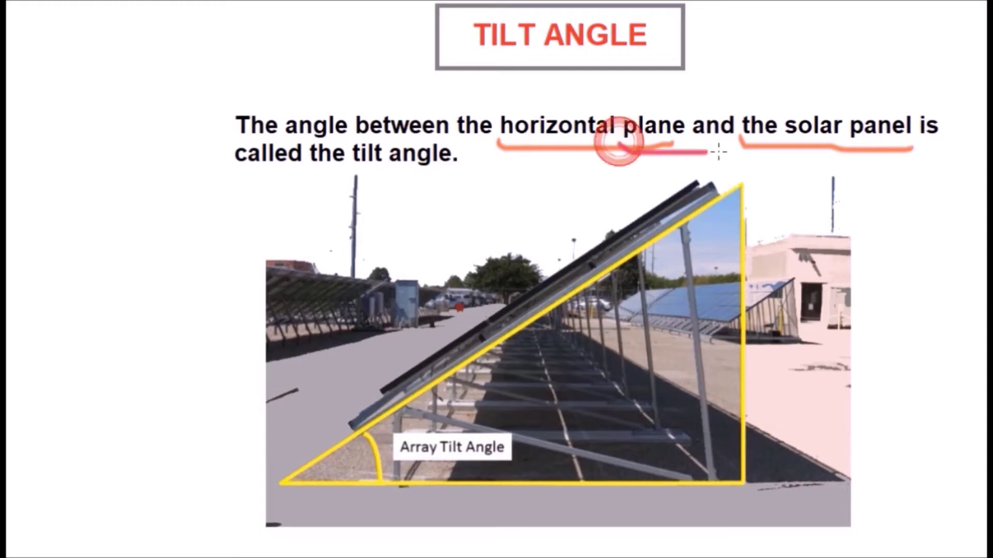
drag(620, 146, 750, 148)
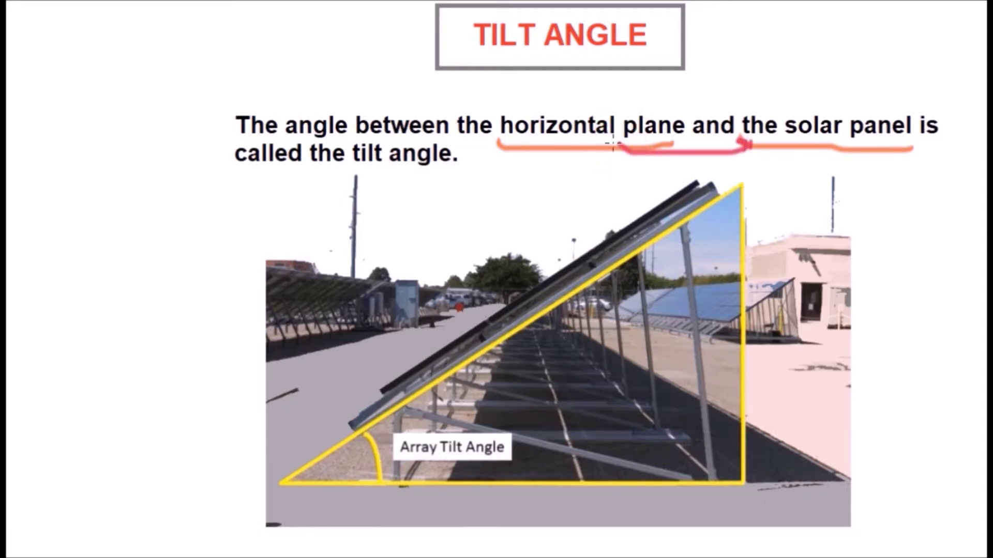
click(614, 145)
mouse_move(623, 149)
mouse_down()
mouse_move(399, 196)
mouse_move(401, 178)
mouse_up()
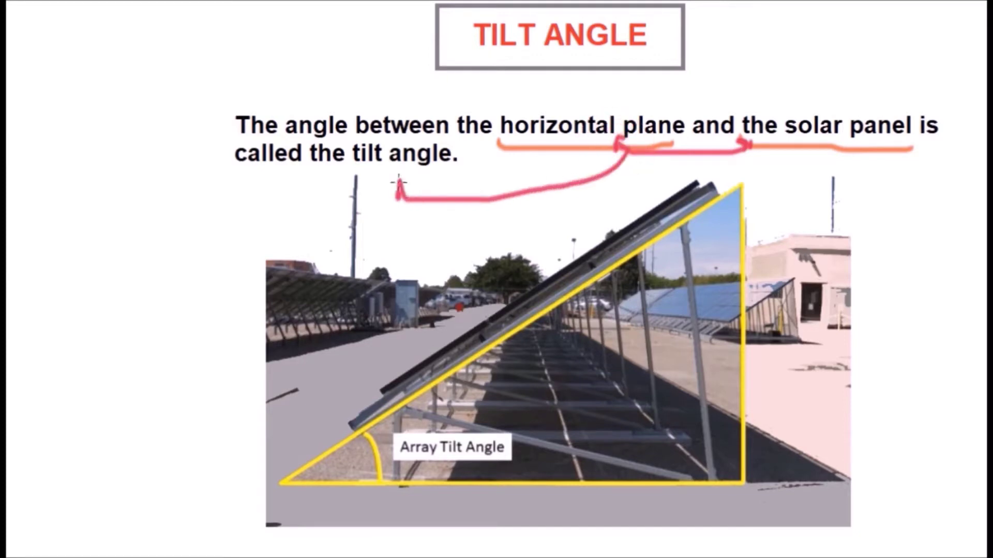
key(ctrl+z)
key(ctrl+z)
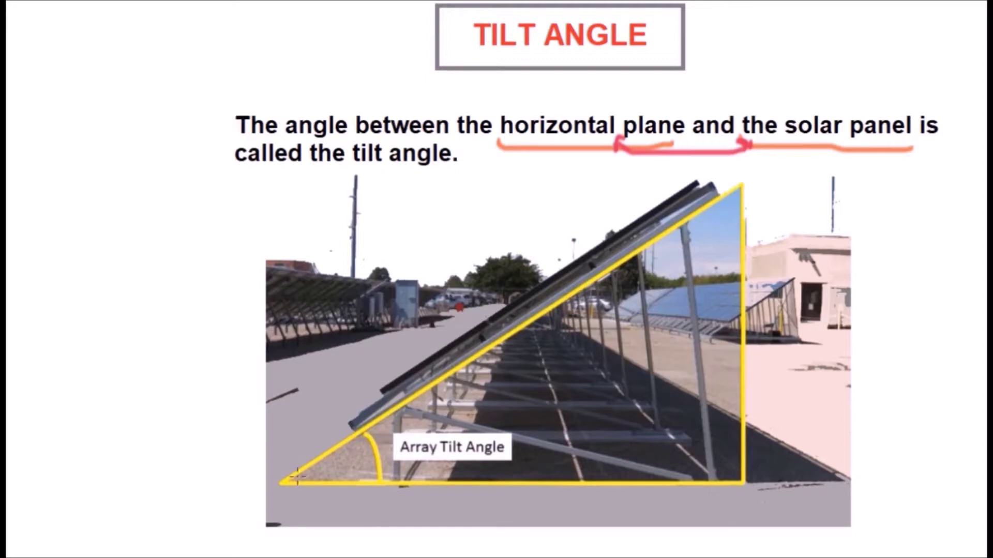
Step: Trace the base and panel line on the photo, arc the tilt angle and label it θ
mouse_move(282, 482)
mouse_down()
mouse_move(794, 468)
mouse_move(801, 483)
mouse_up()
mouse_move(627, 506)
mouse_down()
mouse_move(657, 516)
mouse_move(658, 489)
mouse_move(633, 513)
mouse_up()
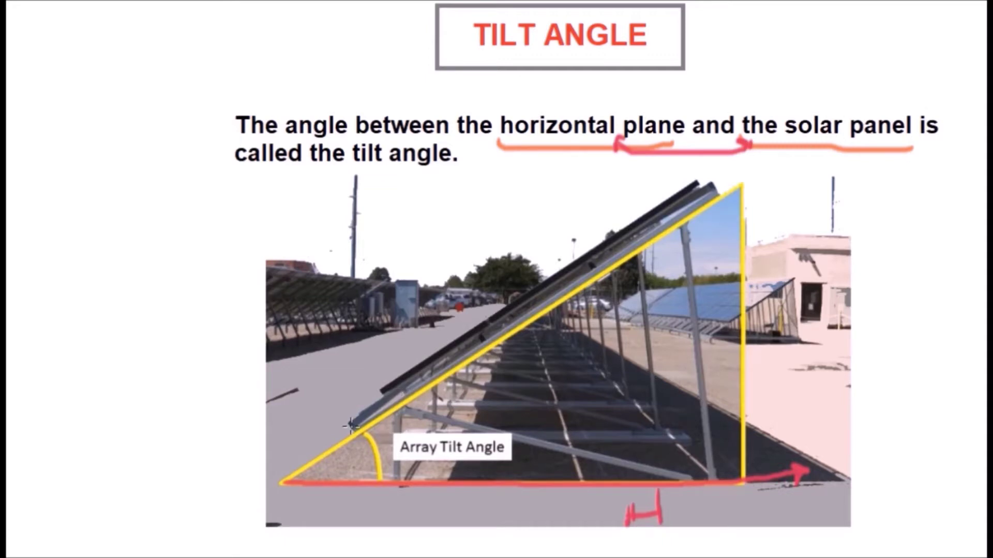
mouse_move(284, 481)
mouse_down()
mouse_move(595, 296)
mouse_move(769, 174)
mouse_up()
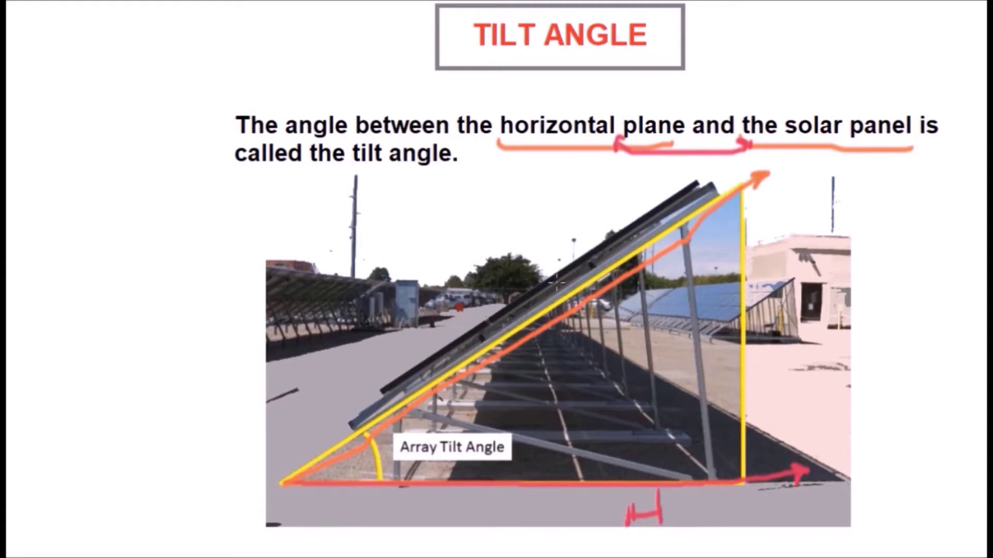
drag(511, 367, 526, 483)
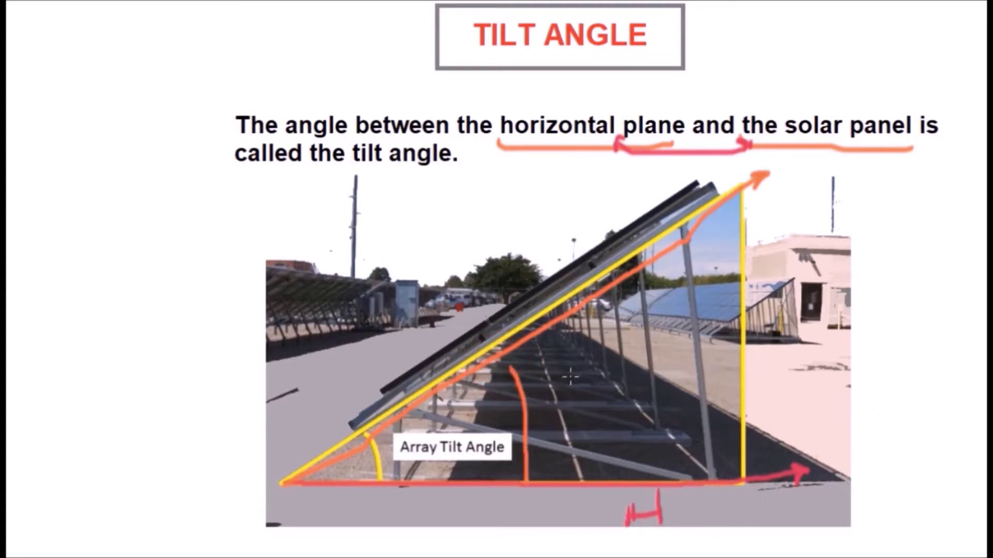
mouse_move(570, 376)
mouse_down()
mouse_move(590, 409)
mouse_move(594, 395)
mouse_up()
drag(509, 362, 520, 375)
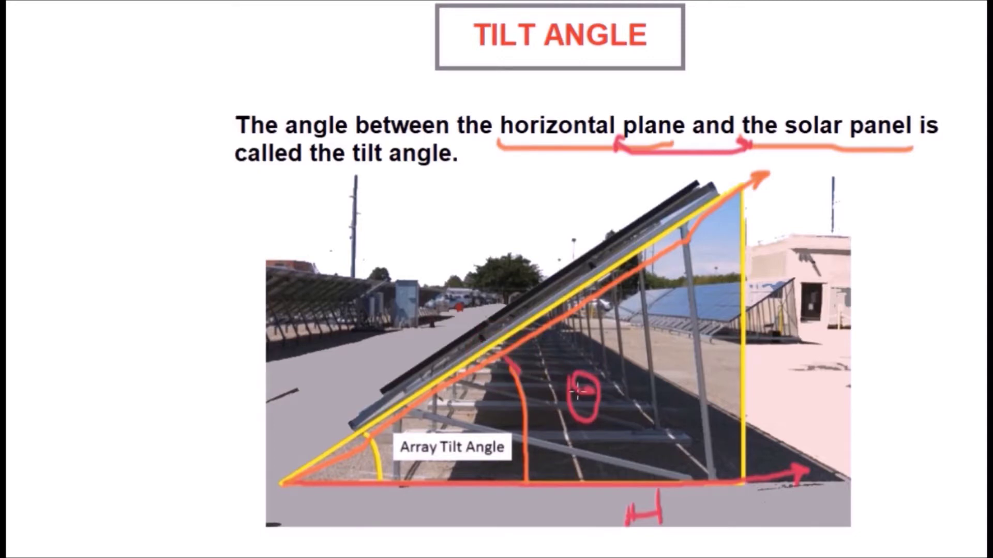
mouse_move(579, 391)
mouse_down()
mouse_move(459, 427)
mouse_move(488, 421)
mouse_up()
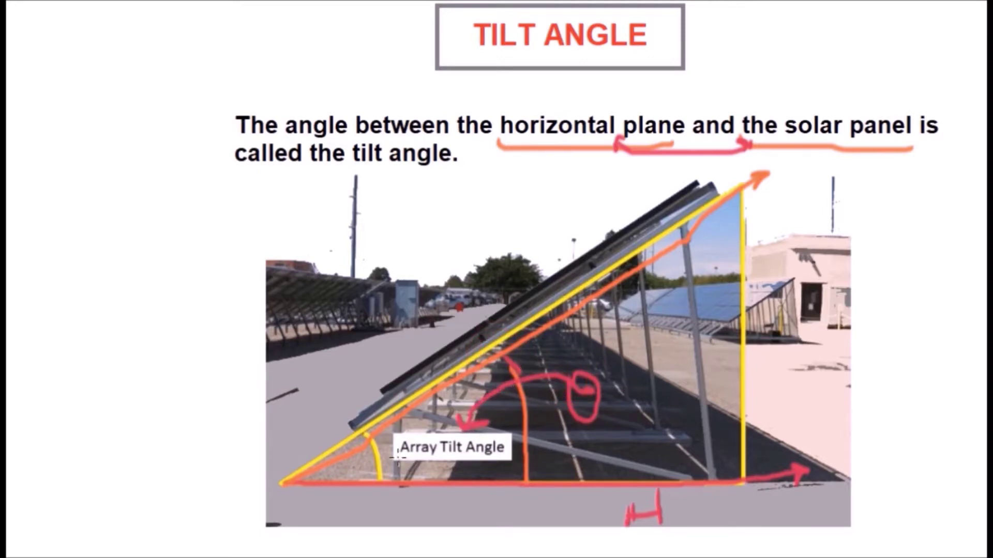
Step: Bracket the Array Tilt Angle label with an arrow and P, and sketch an arrow in the left margin
drag(396, 460, 437, 465)
mouse_move(397, 456)
mouse_down()
mouse_move(180, 432)
mouse_move(203, 404)
mouse_up()
drag(118, 417, 121, 389)
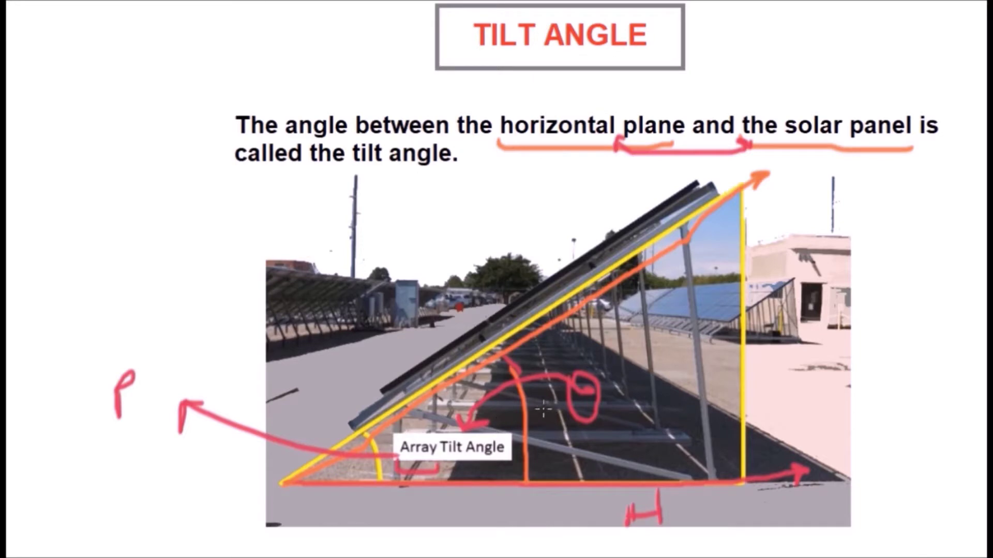
drag(85, 254, 208, 242)
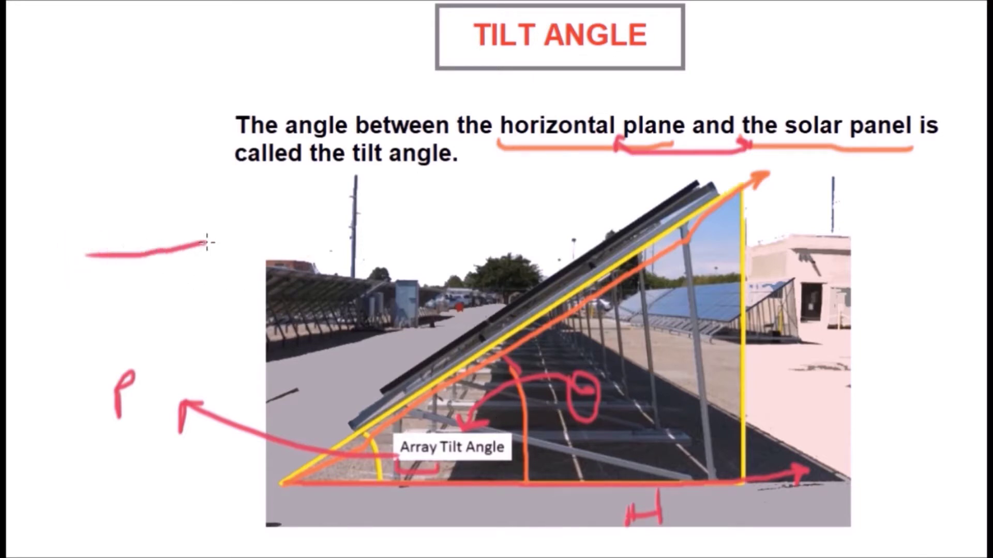
drag(42, 184, 161, 233)
drag(113, 194, 127, 212)
drag(127, 216, 76, 225)
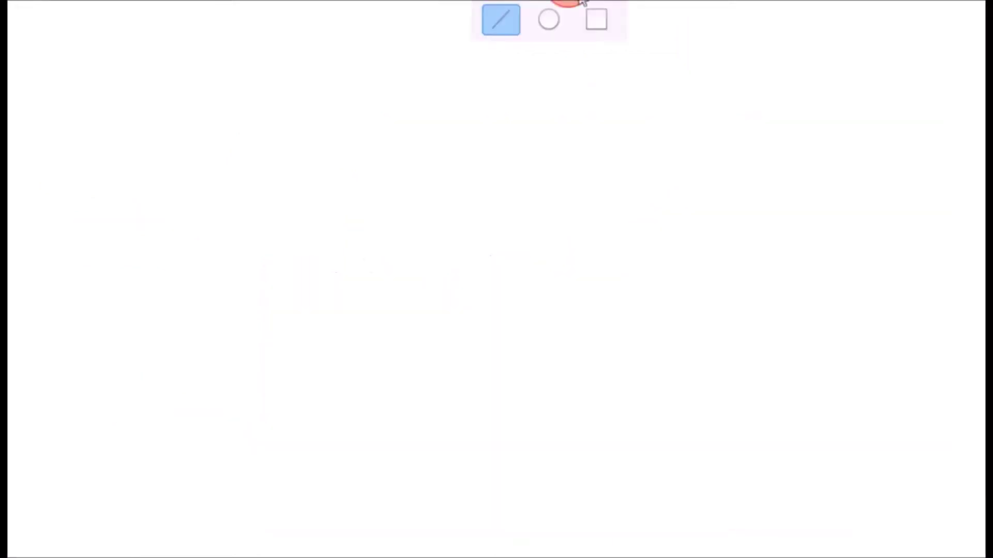
Step: On a blank whiteboard, draw a light pink ellipse as the sun
click(549, 21)
click(114, 60)
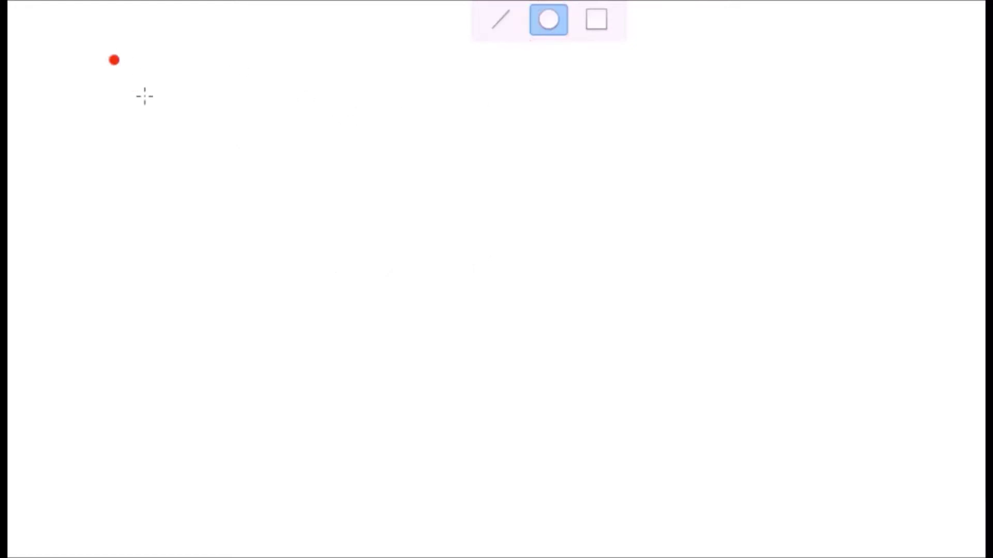
click(250, 164)
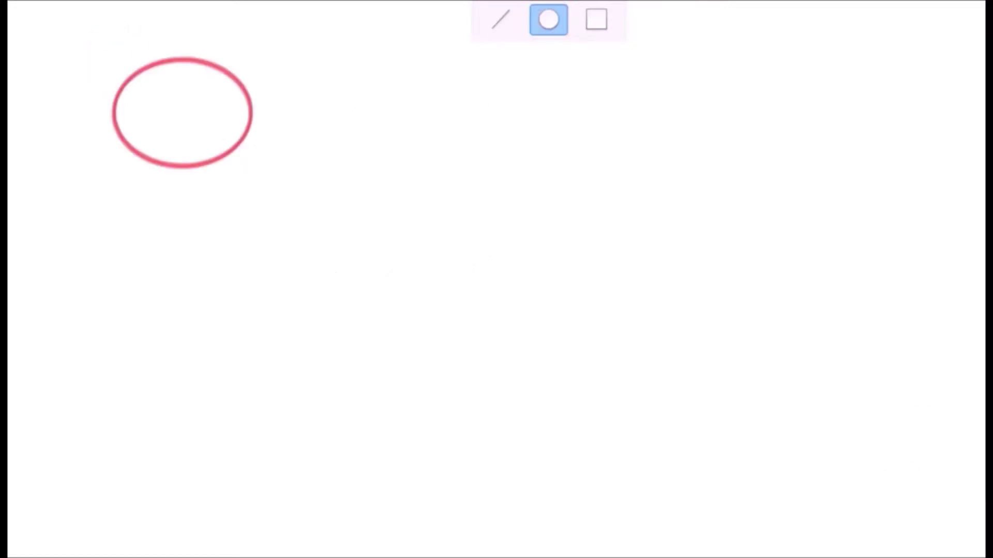
drag(215, 88, 138, 137)
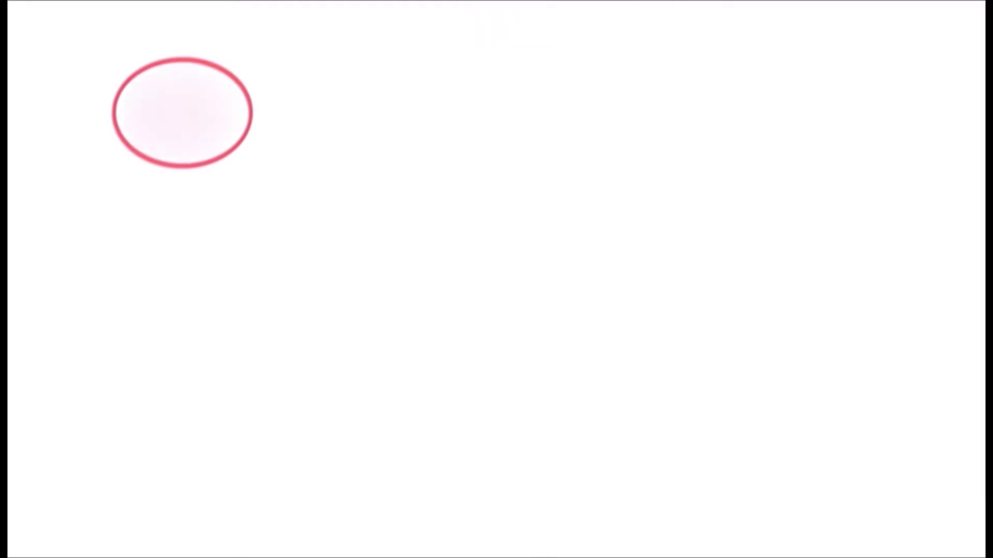
click(180, 79)
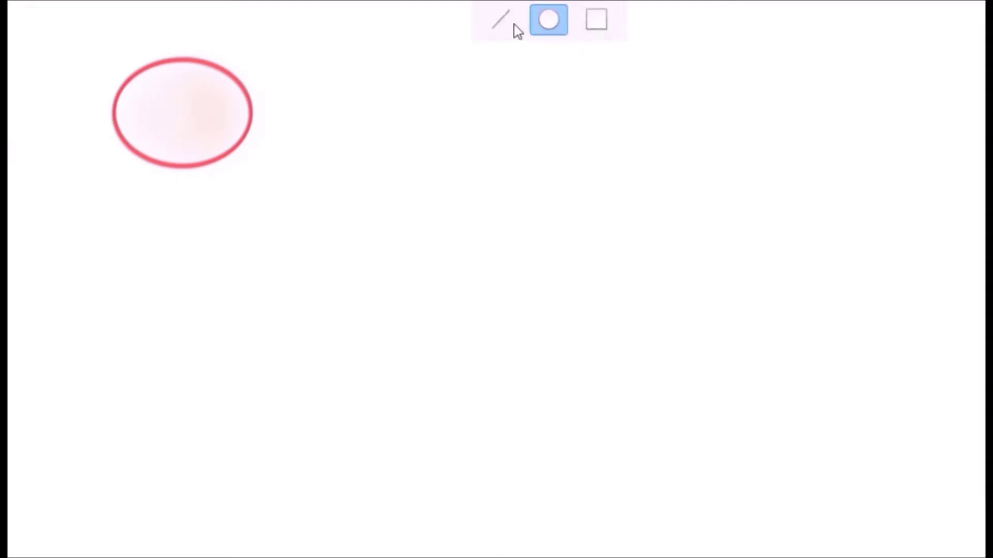
Step: Draw a horizontal blue panel line, three sun rays striking it, and an upward arrow
click(501, 21)
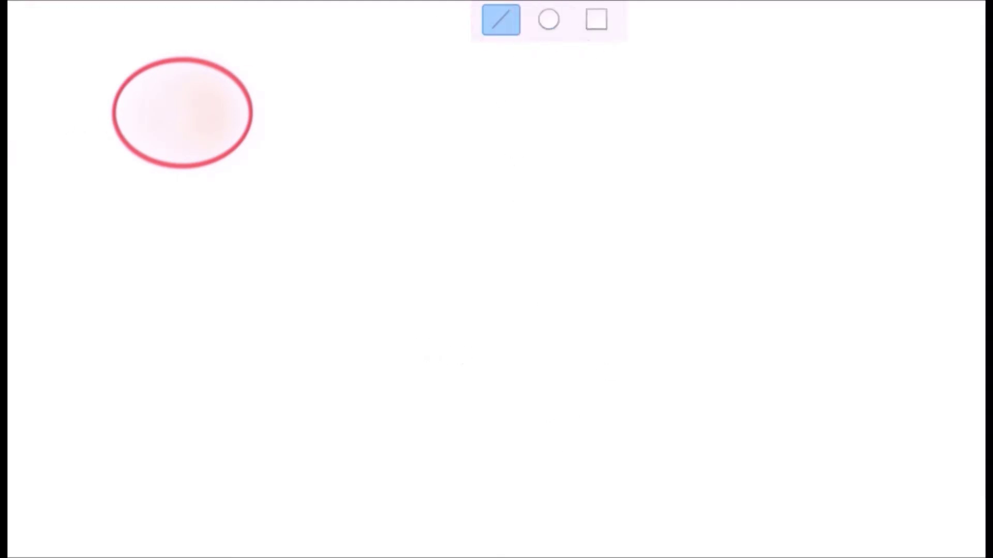
click(402, 357)
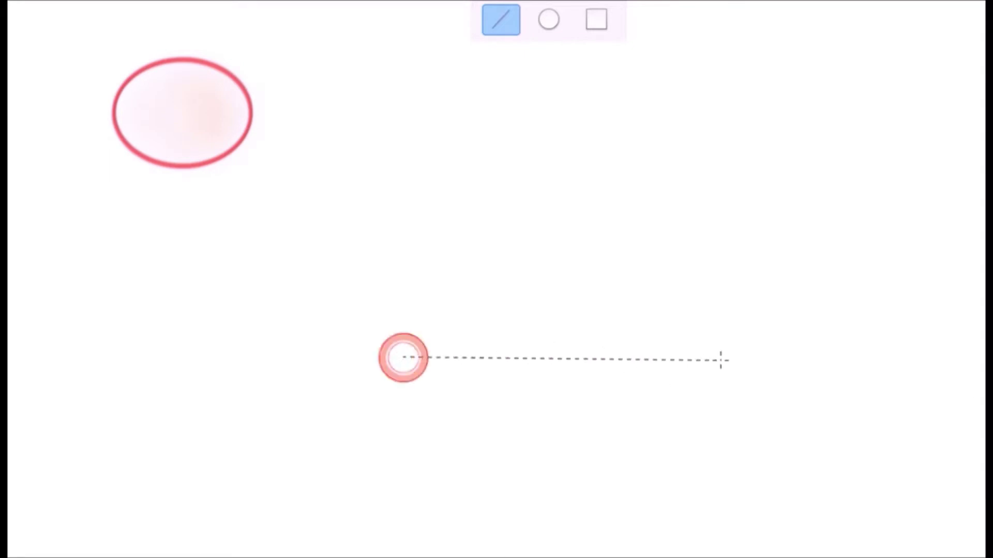
click(735, 358)
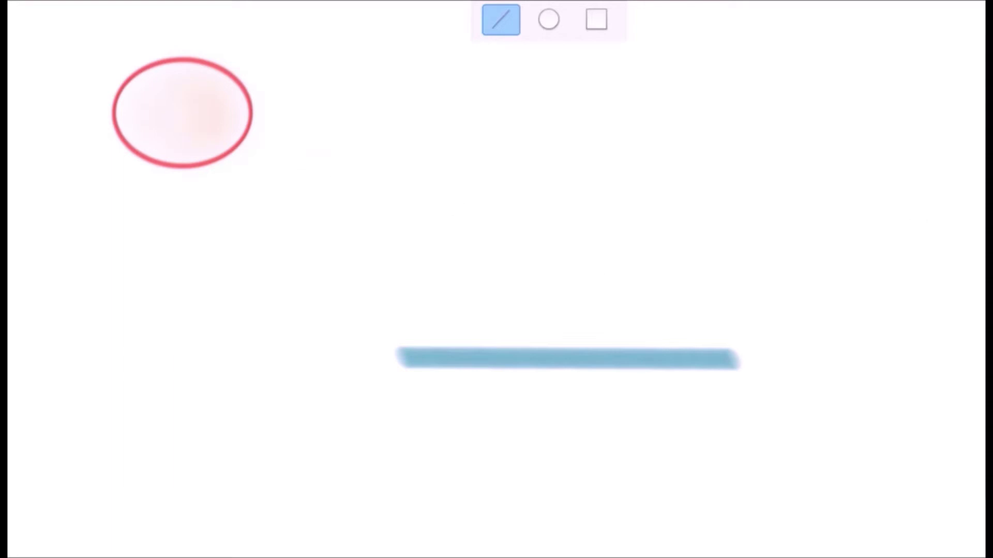
drag(219, 146, 414, 321)
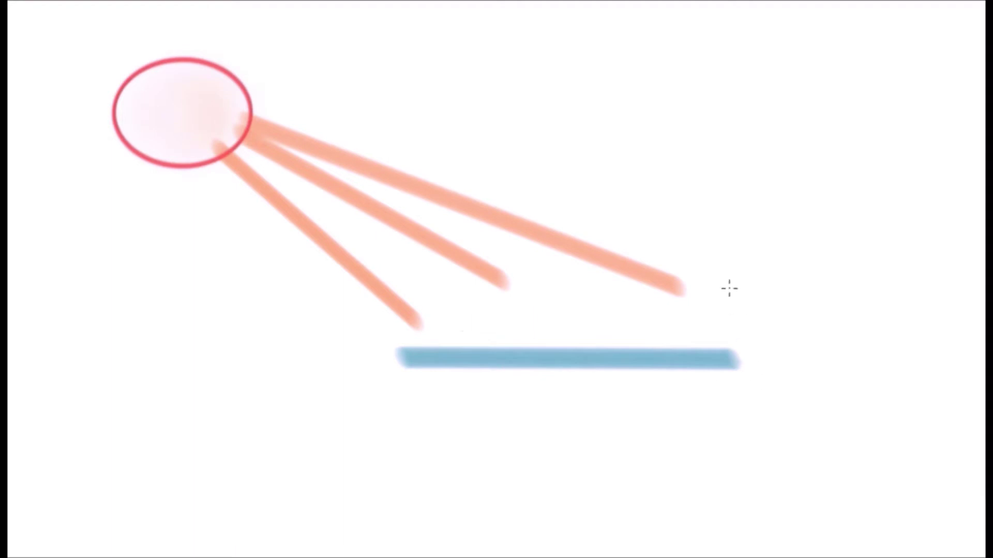
mouse_move(738, 354)
mouse_down()
mouse_move(767, 214)
mouse_move(754, 217)
mouse_move(782, 225)
mouse_up()
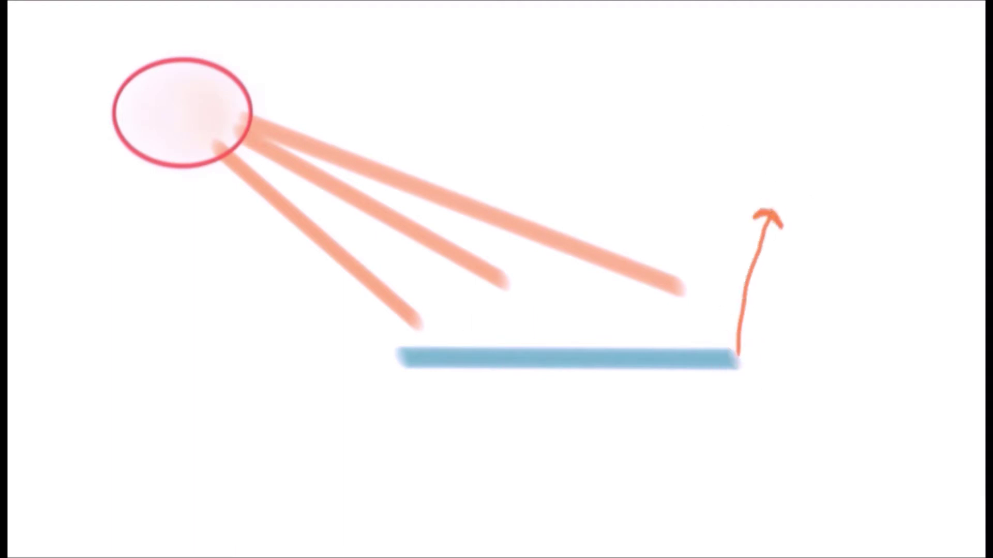
Step: Handwrite an 'S → GHI → DNI' note with arrows and a bracket at upper right
mouse_move(766, 108)
mouse_down()
mouse_move(749, 137)
mouse_move(838, 110)
mouse_move(837, 120)
mouse_up()
mouse_move(863, 83)
mouse_down()
mouse_move(856, 109)
mouse_move(897, 106)
mouse_move(864, 133)
mouse_move(913, 107)
mouse_move(901, 166)
mouse_up()
mouse_move(870, 215)
mouse_down()
mouse_move(900, 190)
mouse_move(911, 206)
mouse_up()
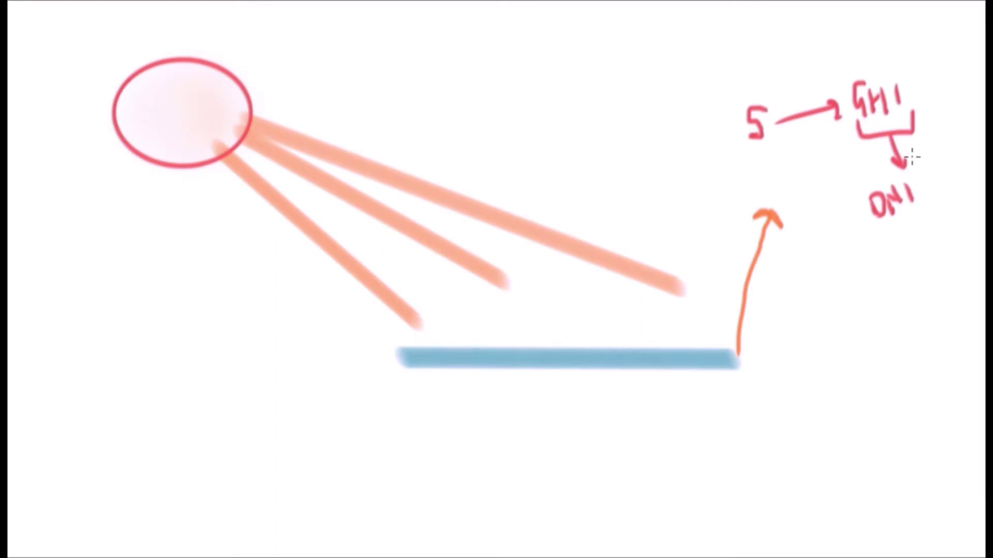
drag(916, 83, 942, 195)
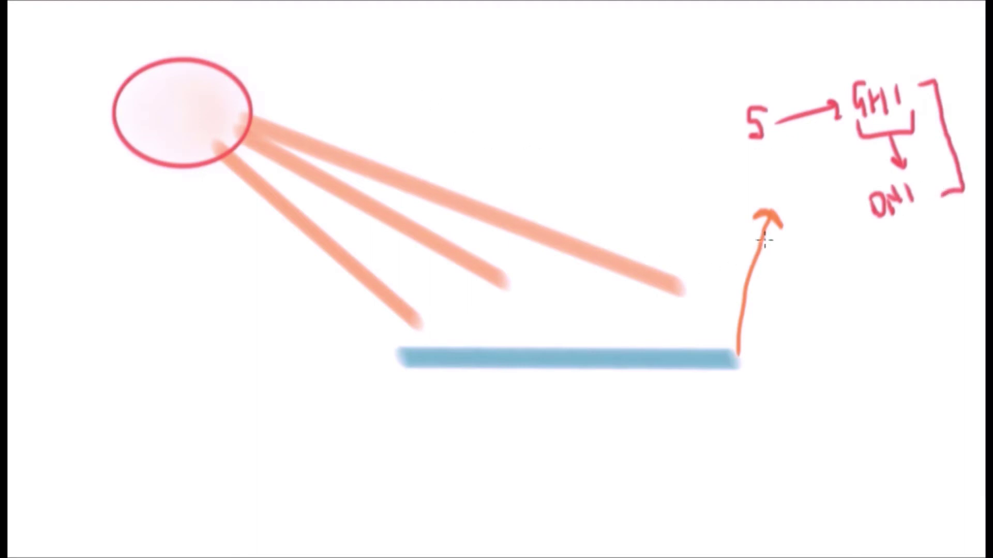
mouse_move(856, 198)
mouse_down()
mouse_move(859, 228)
mouse_move(863, 203)
mouse_up()
Step: Retrace the flat blue panel and draw a tilted panel rising from its left end
mouse_move(398, 366)
mouse_down()
mouse_move(399, 352)
mouse_move(731, 337)
mouse_move(742, 369)
mouse_up()
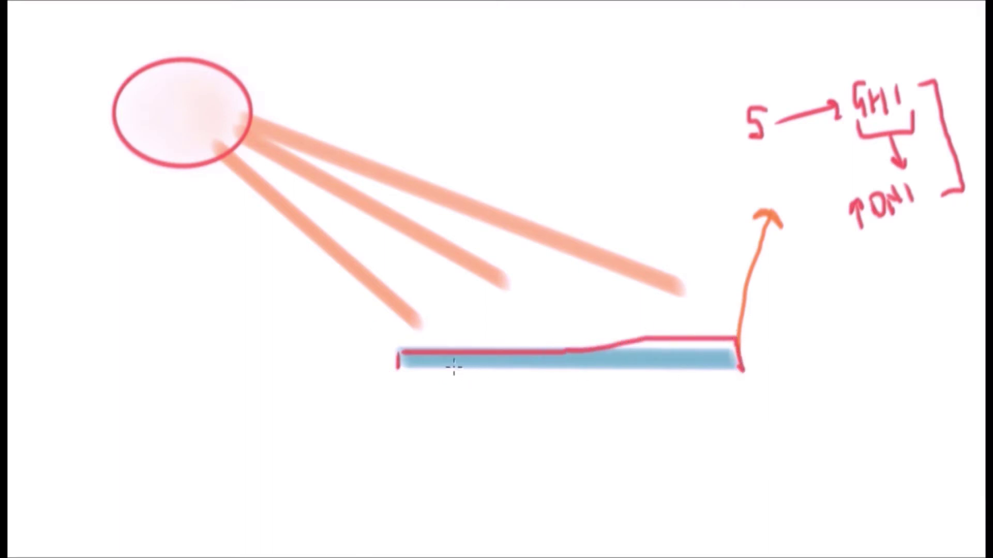
drag(399, 374, 737, 372)
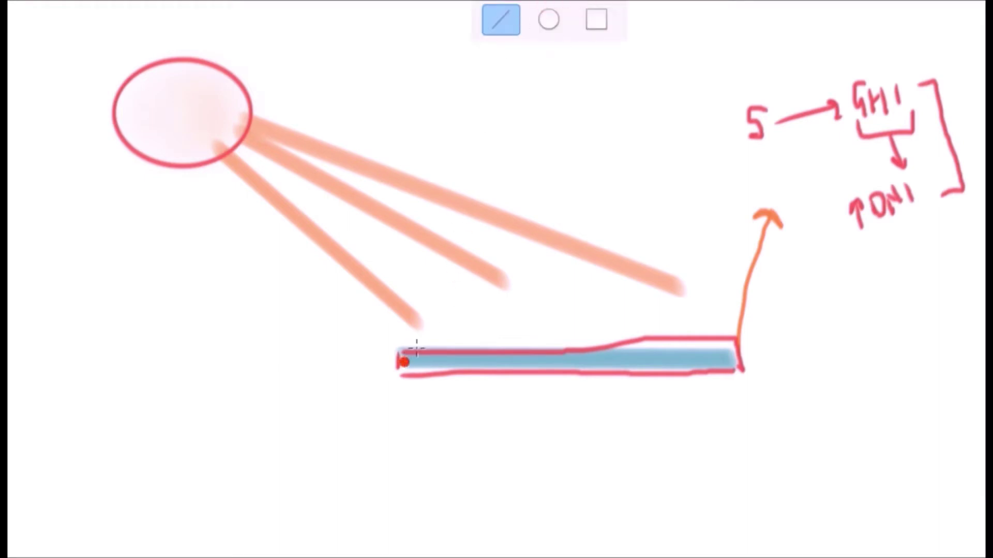
drag(403, 361, 711, 172)
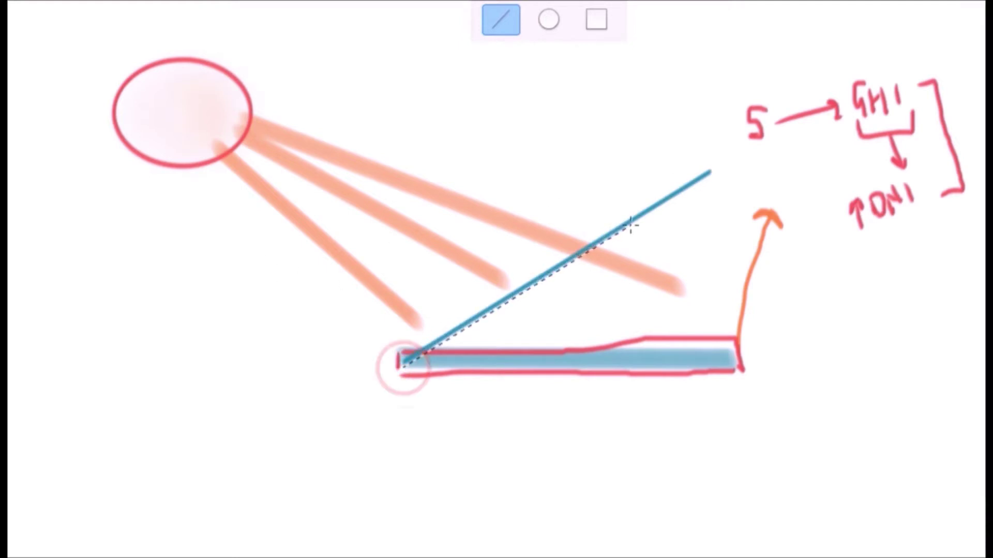
mouse_move(402, 360)
mouse_down()
mouse_move(716, 164)
mouse_move(716, 178)
mouse_up()
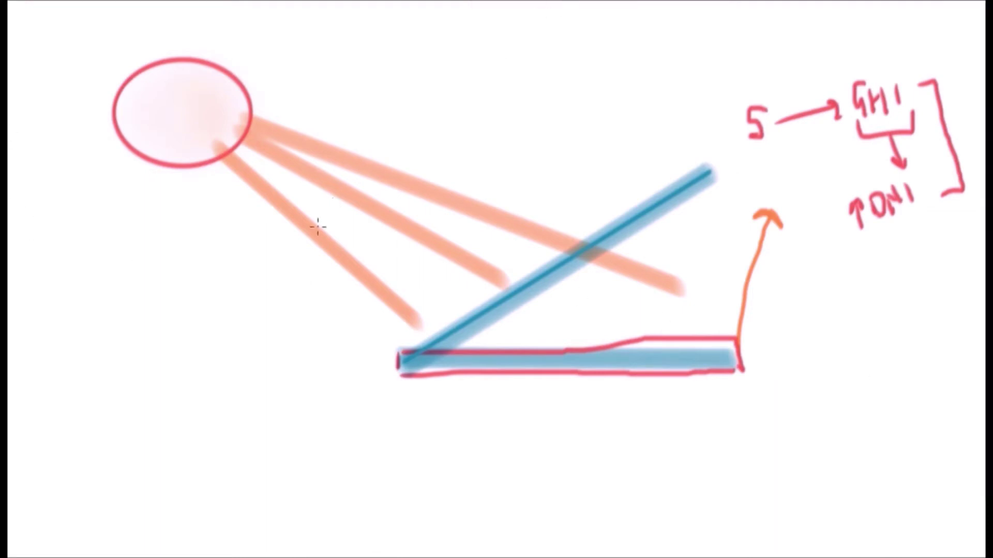
Step: Add arrowheads to the three sun rays and an arrow from the tilted panel to DNI
drag(281, 247, 326, 226)
drag(373, 248, 421, 209)
drag(471, 224, 479, 185)
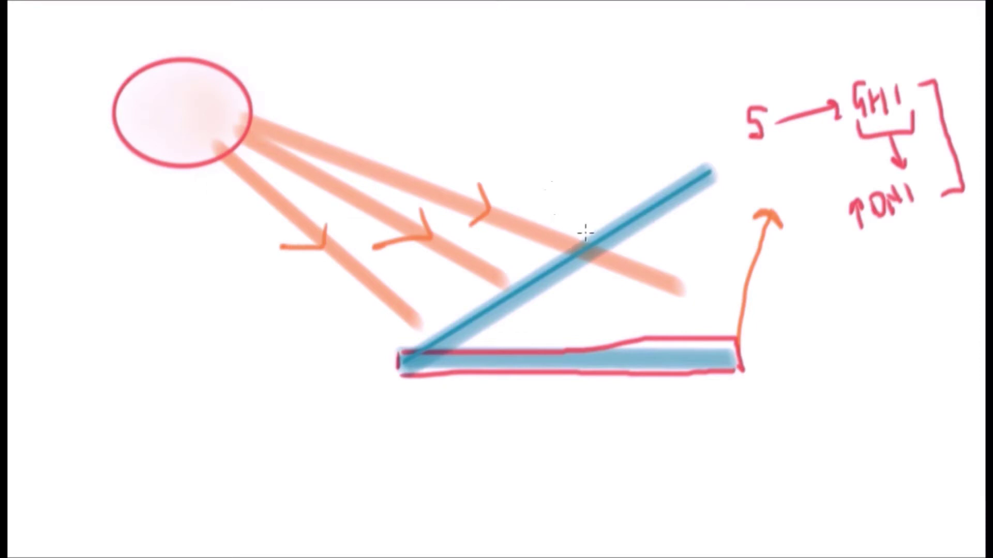
mouse_move(618, 255)
mouse_down()
mouse_move(813, 270)
mouse_move(855, 247)
mouse_up()
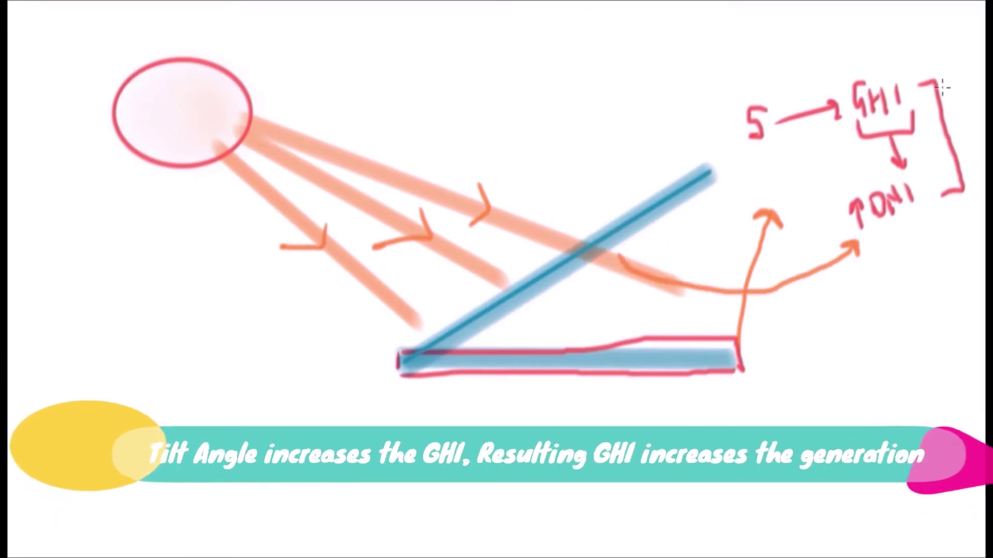
Step: Add arrows near GHI, S and G, then mark the panel-ground angle arc as θ
mouse_move(888, 78)
mouse_down()
mouse_move(888, 49)
mouse_move(903, 52)
mouse_up()
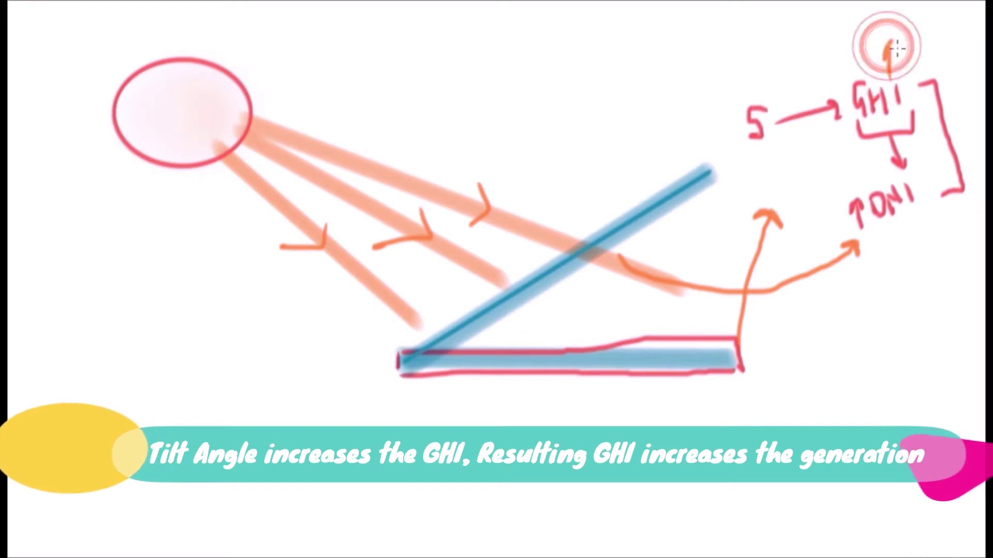
mouse_move(730, 92)
mouse_down()
mouse_move(734, 149)
mouse_move(738, 102)
mouse_move(738, 135)
mouse_up()
mouse_move(696, 106)
mouse_down()
mouse_move(692, 131)
mouse_move(702, 124)
mouse_up()
drag(543, 289, 548, 362)
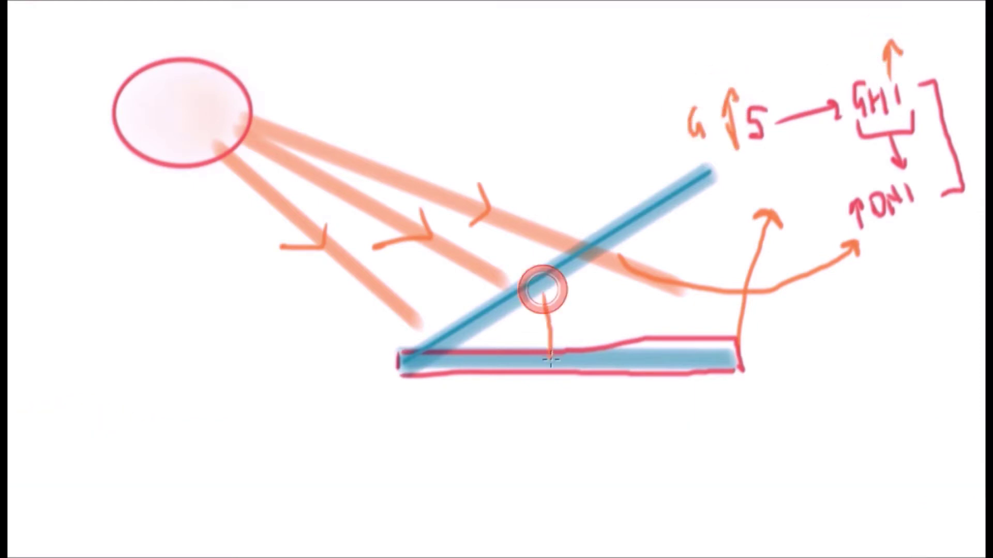
drag(580, 304, 599, 317)
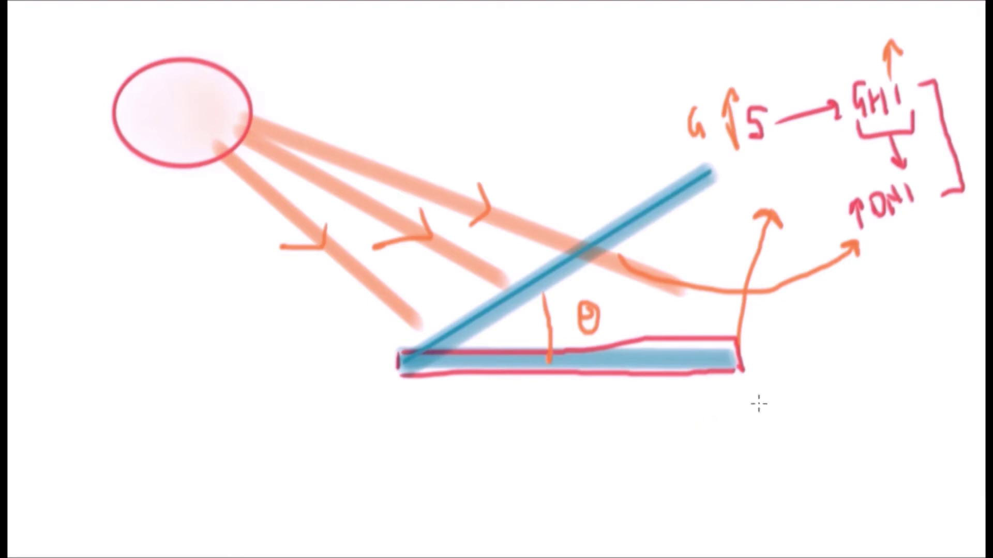
Step: Write 'La, Lor' below the ground bar, an arrow from θ to La, and 20.78 beneath
mouse_move(544, 416)
mouse_down()
mouse_move(543, 434)
mouse_move(558, 449)
mouse_move(617, 458)
mouse_up()
mouse_move(666, 409)
mouse_down()
mouse_move(683, 446)
mouse_move(693, 434)
mouse_up()
drag(706, 437, 718, 432)
drag(584, 434, 585, 445)
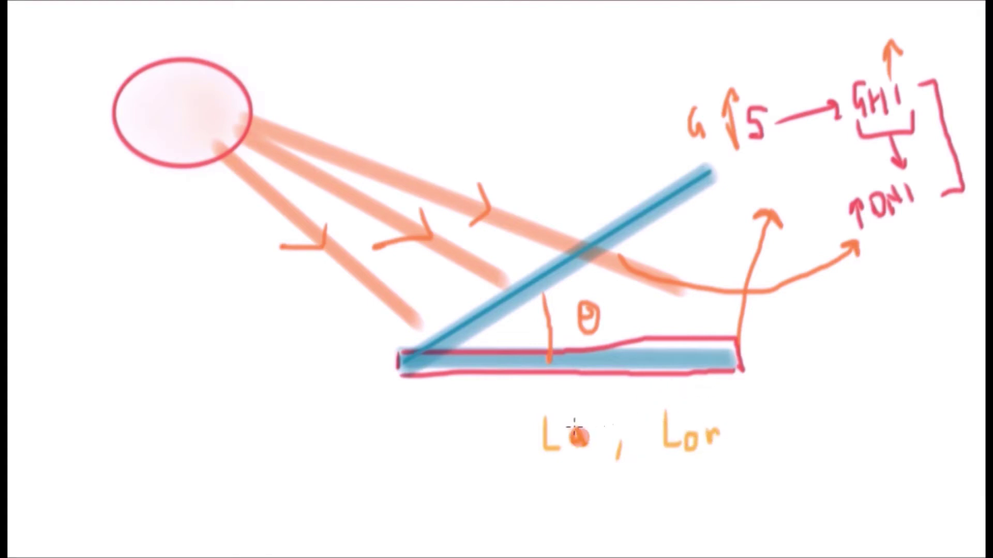
mouse_move(568, 334)
mouse_down()
mouse_move(552, 435)
mouse_move(563, 422)
mouse_move(470, 442)
mouse_up()
drag(488, 454, 471, 443)
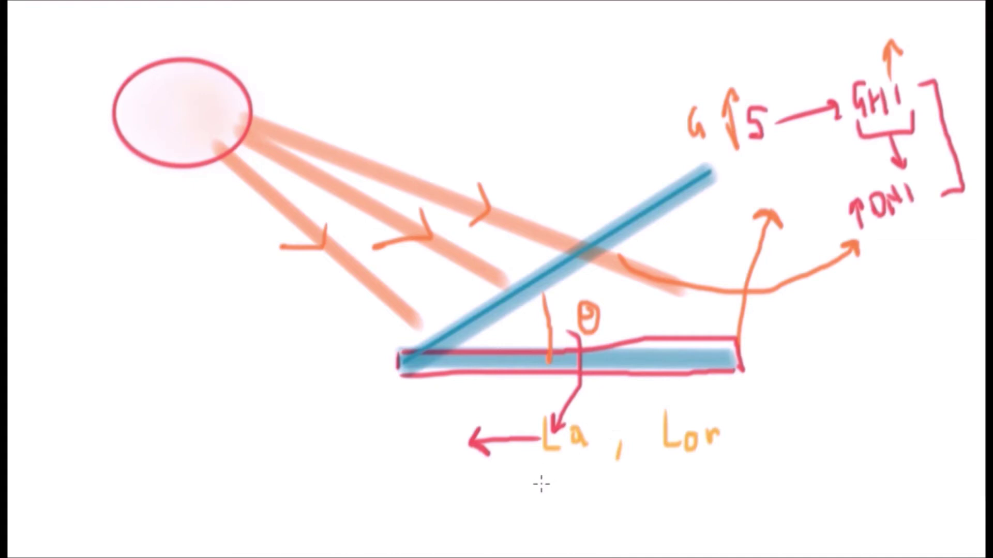
mouse_move(535, 478)
mouse_down()
mouse_move(552, 500)
mouse_move(564, 476)
mouse_move(565, 497)
mouse_move(621, 482)
mouse_move(611, 501)
mouse_move(632, 483)
mouse_up()
click(577, 494)
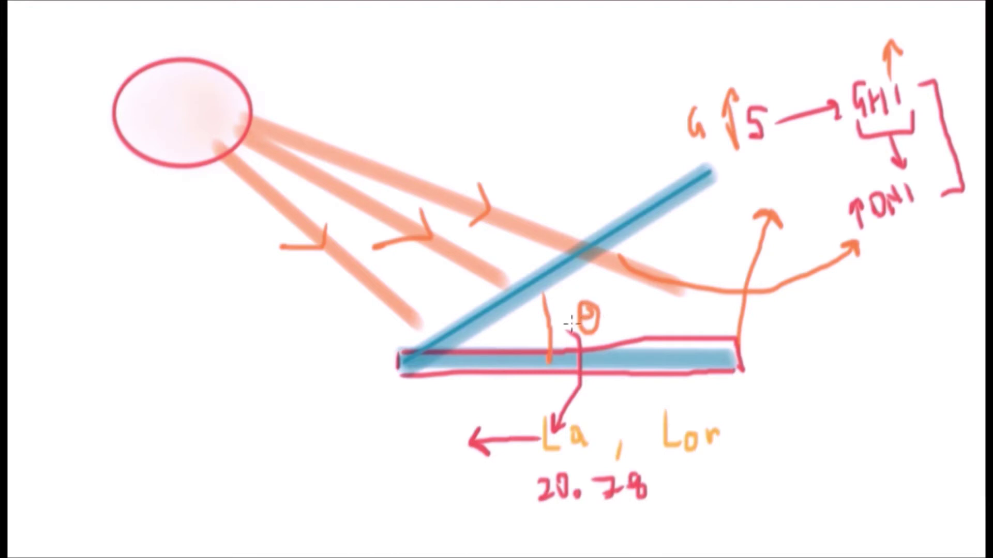
Step: Write a bracketed '20 approx' note left of the arrow and retrace θ
click(345, 438)
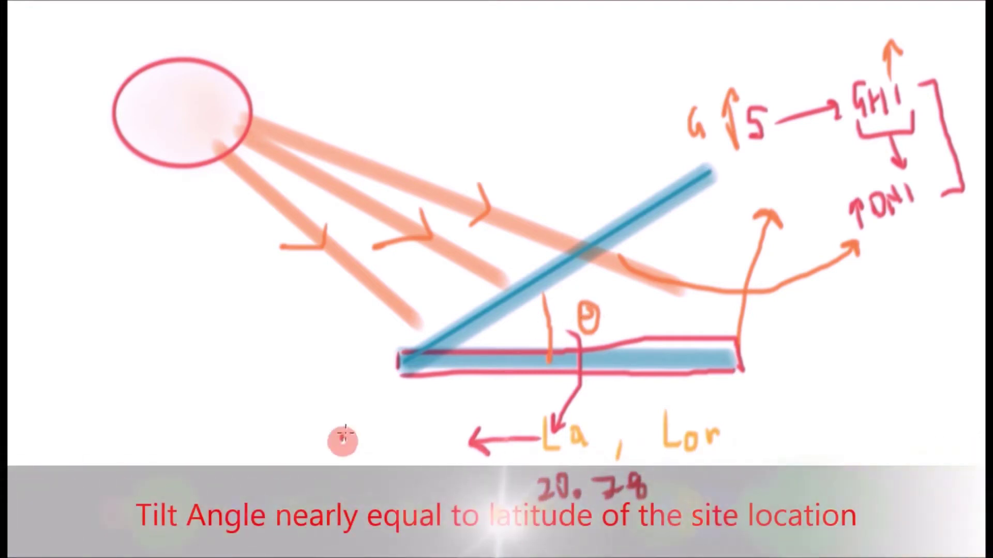
mouse_move(342, 437)
mouse_down()
mouse_move(357, 458)
mouse_move(366, 438)
mouse_move(394, 463)
mouse_move(411, 451)
mouse_move(420, 463)
mouse_move(436, 425)
mouse_move(477, 426)
mouse_up()
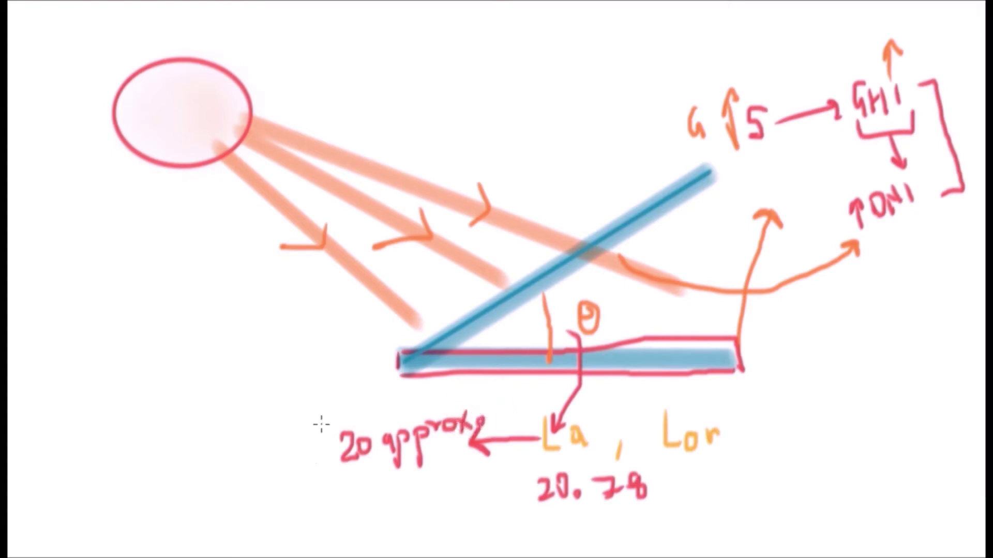
mouse_move(327, 419)
mouse_down()
mouse_move(310, 472)
mouse_move(314, 497)
mouse_move(331, 497)
mouse_up()
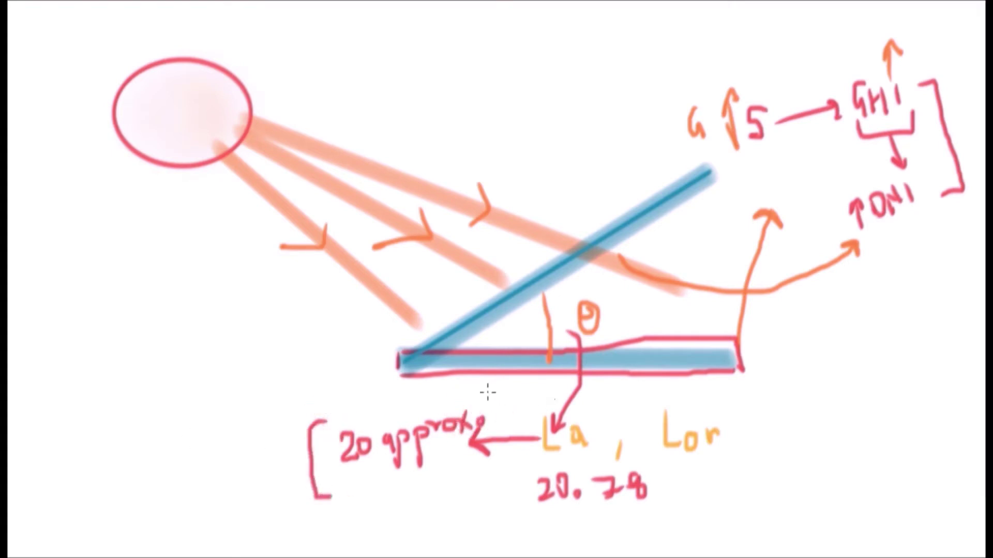
drag(477, 392, 496, 465)
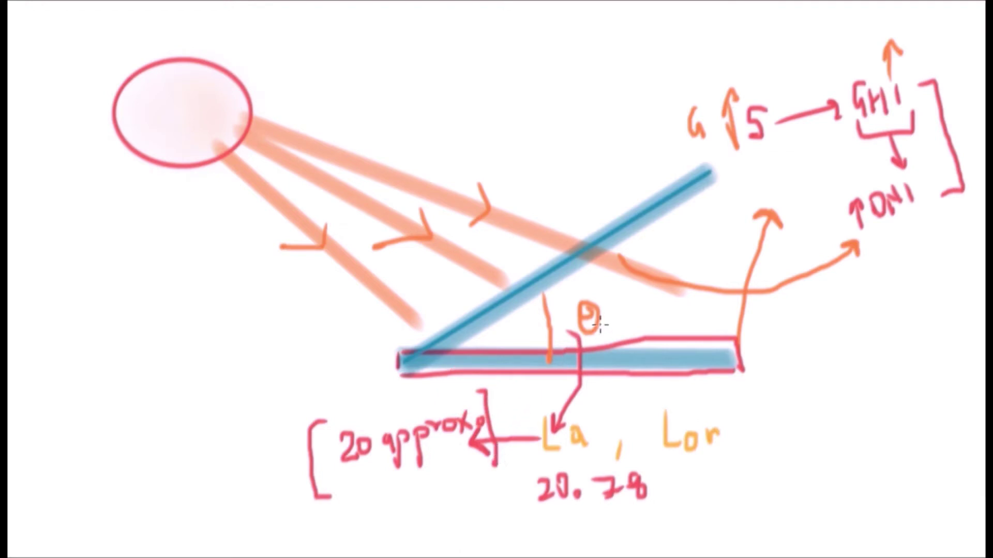
drag(592, 313, 602, 321)
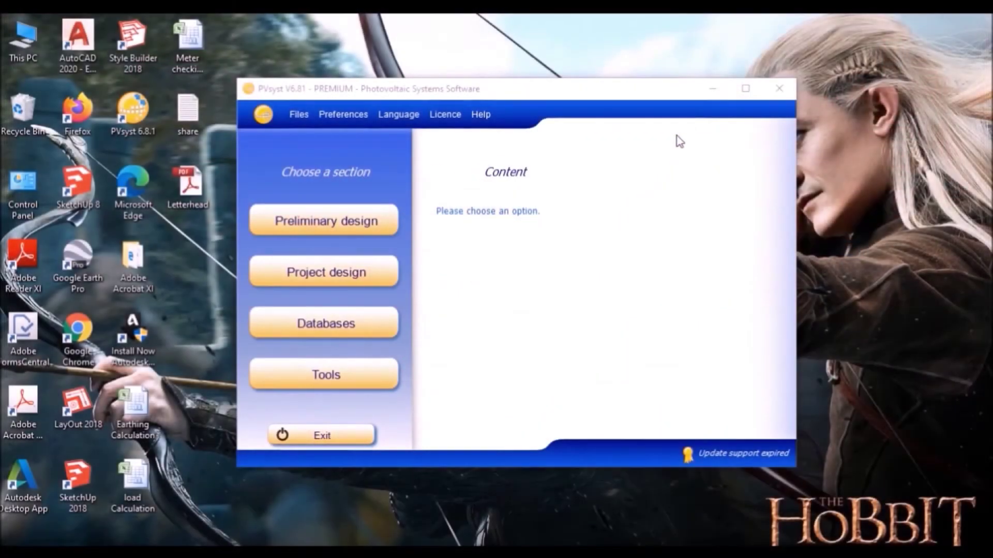
Step: Open the grid-connected project window with Video 7_Project.PRJ and site Video 7_MN72mod.SIT
click(356, 281)
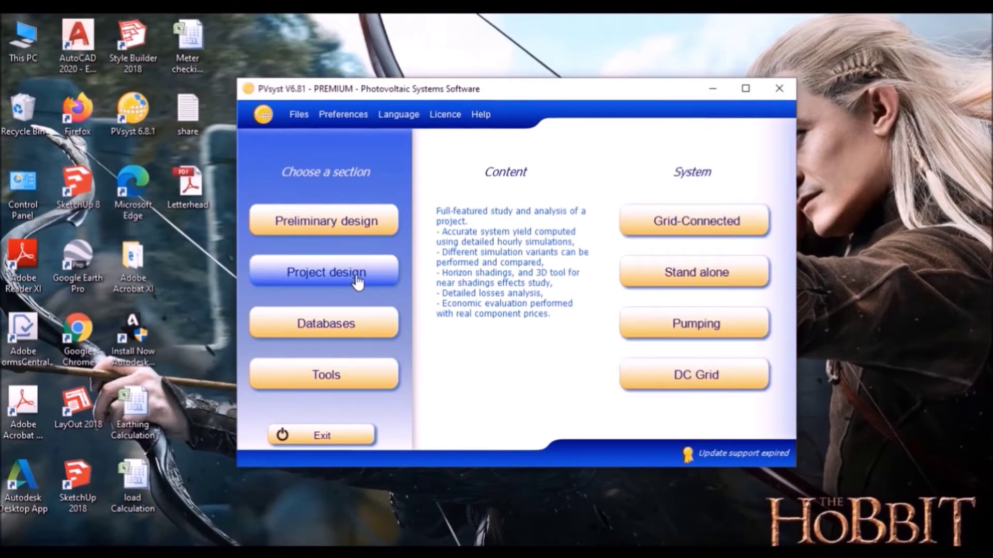
click(665, 233)
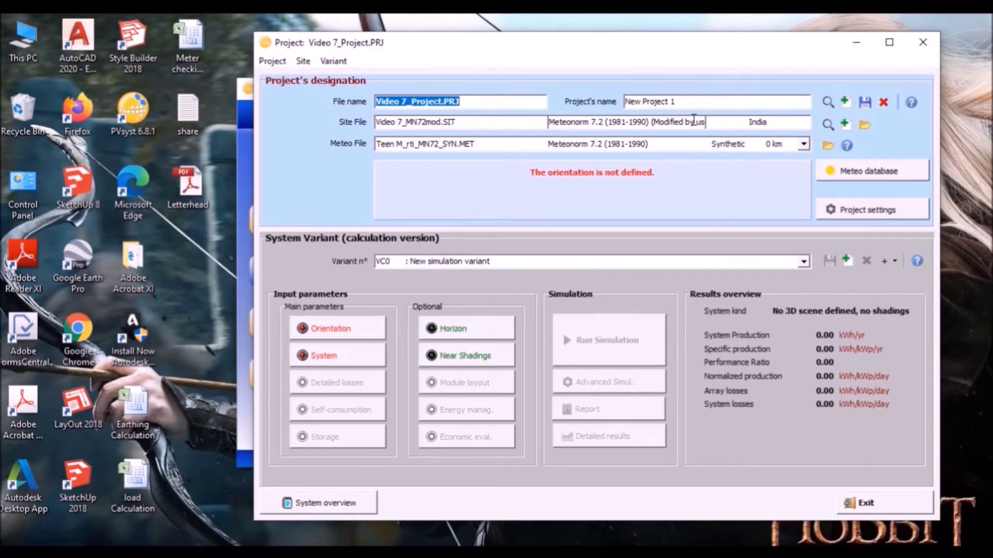
click(683, 102)
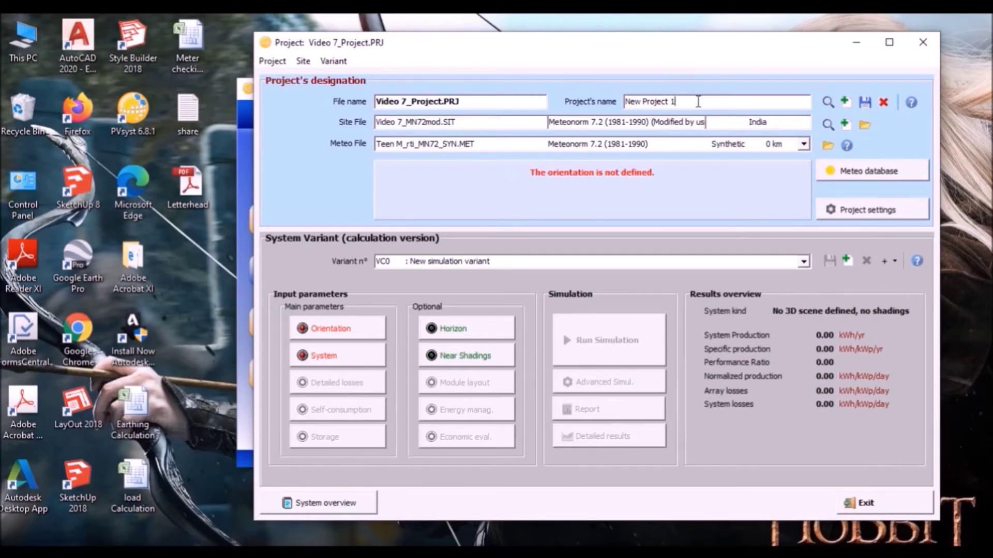
Step: In the Orientation settings, set the plane tilt to 0°
click(333, 330)
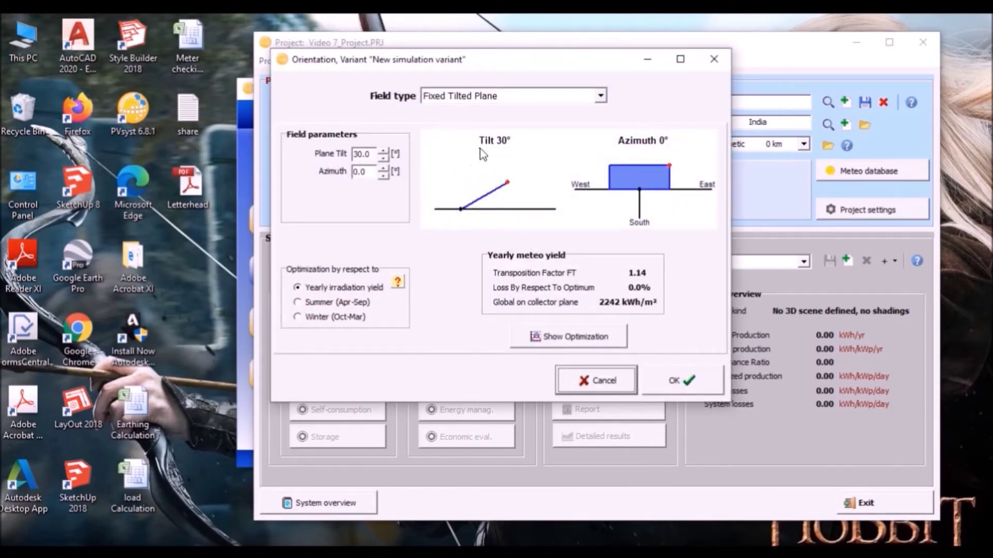
click(506, 147)
double_click(364, 153)
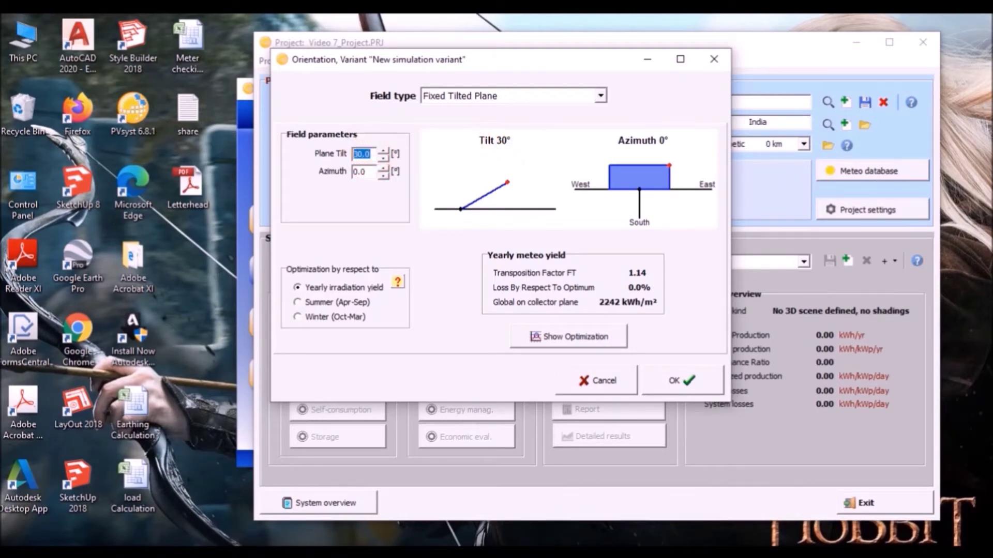
text(0)
key(Return)
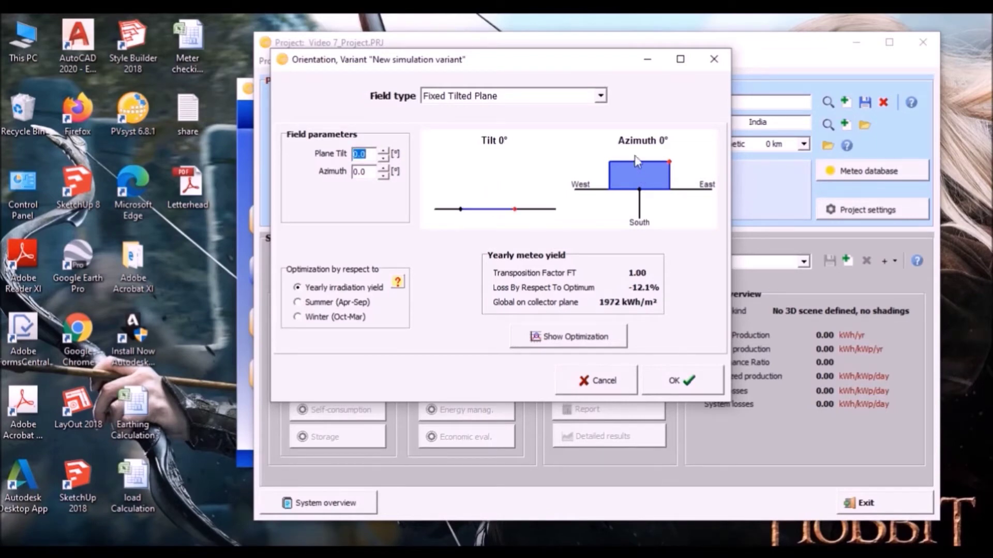
Step: Try plane tilts of 10° and 20°, then return to 30° (2242 kWh/m²)
click(508, 176)
text(10)
key(Return)
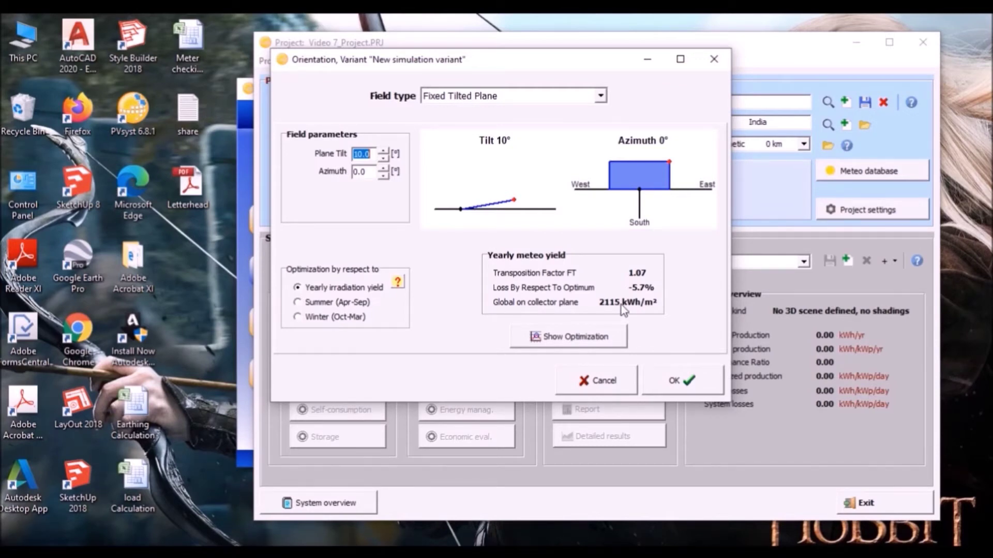
text(20)
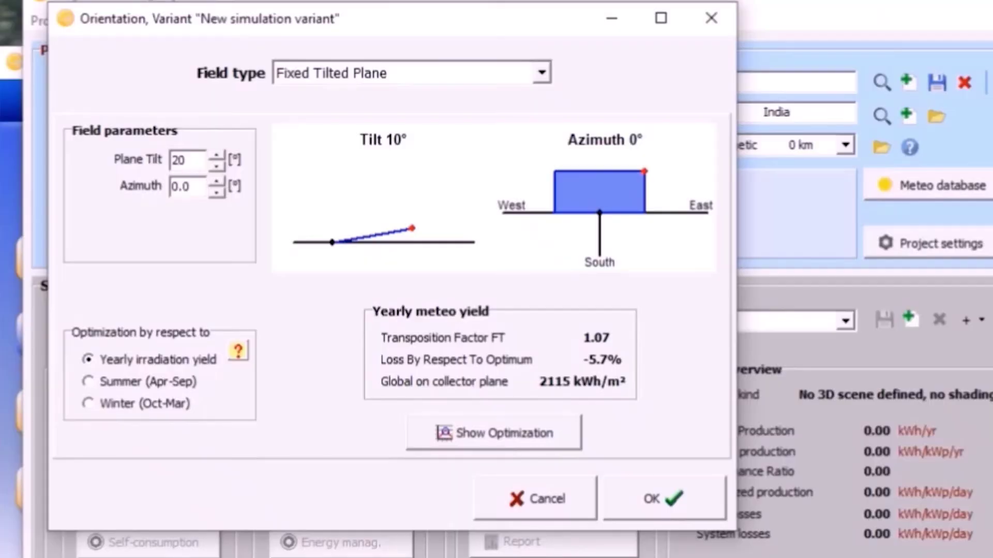
key(Return)
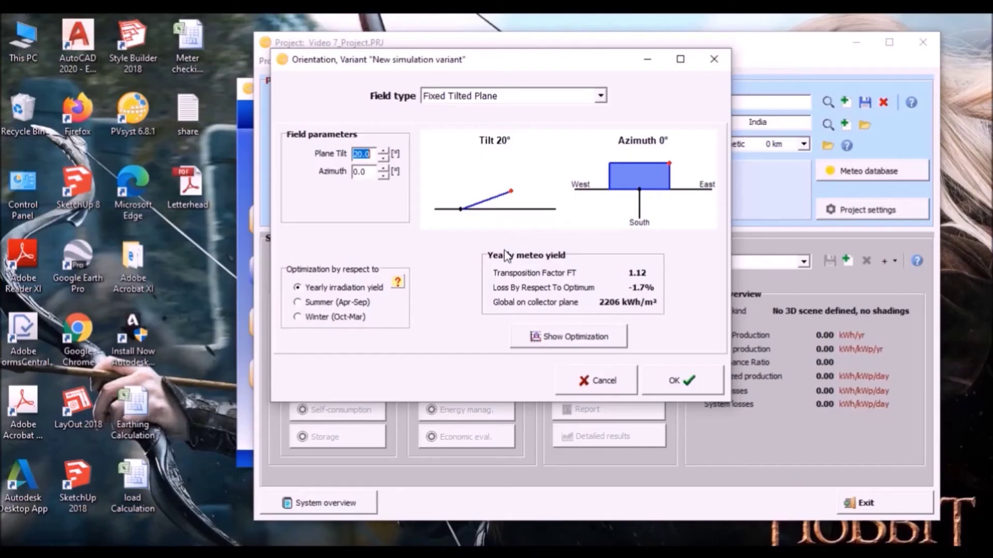
text(30)
key(Return)
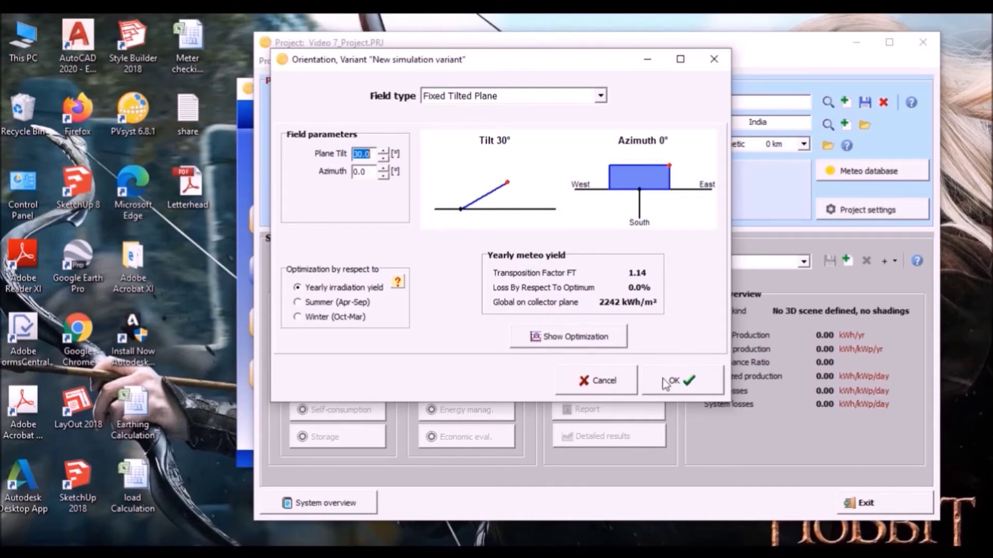
Step: Cancel the orientation changes and check the site's latitude 28.6093° and longitude 77.2152°
click(625, 385)
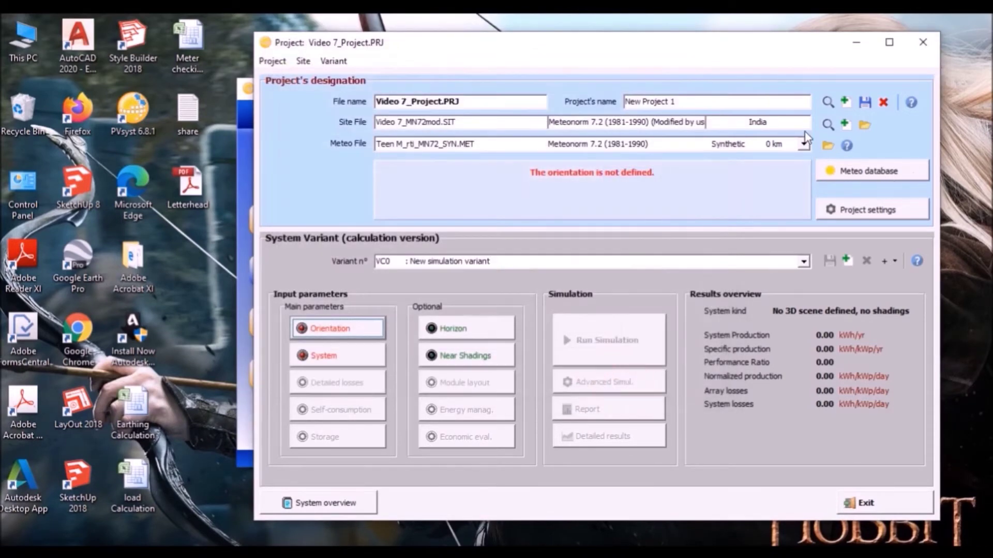
click(865, 131)
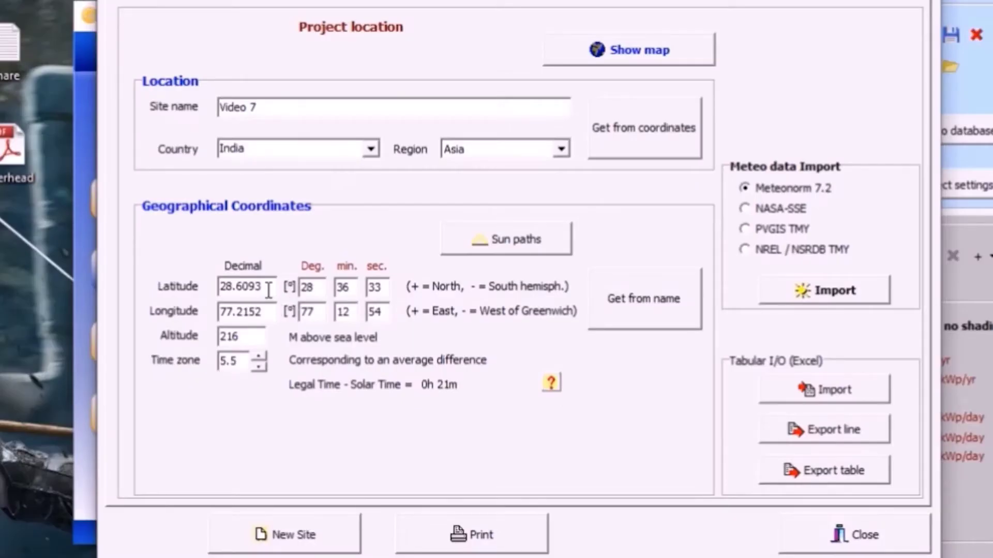
drag(268, 291, 217, 288)
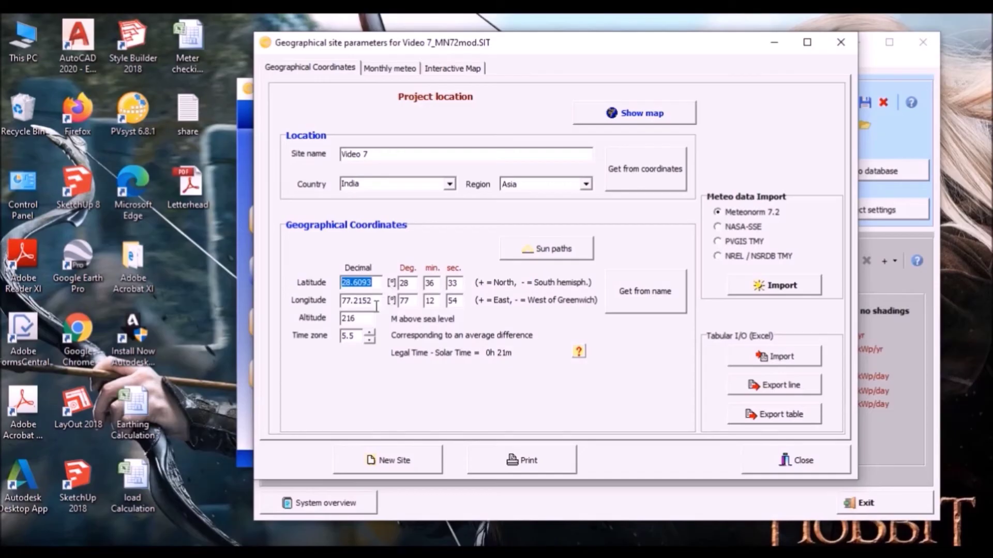
drag(375, 303, 337, 308)
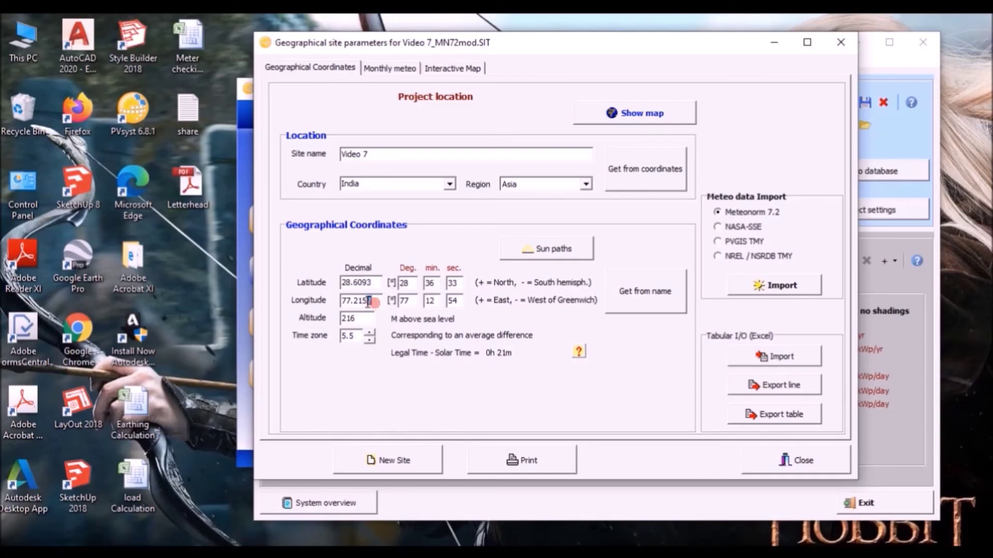
click(517, 345)
click(375, 284)
click(809, 462)
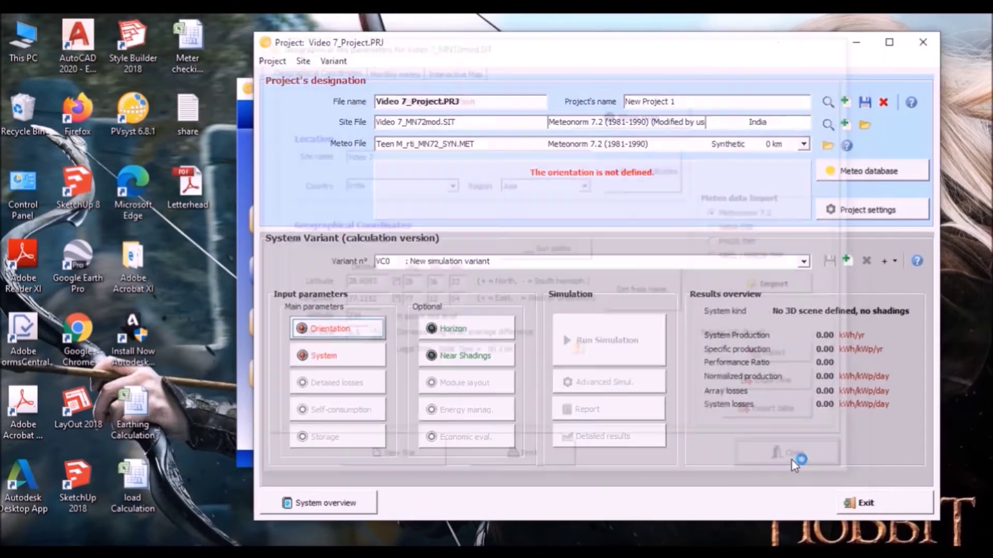
Step: Reopen Orientation, set the plane tilt to 28° and step it up to 32°
click(356, 329)
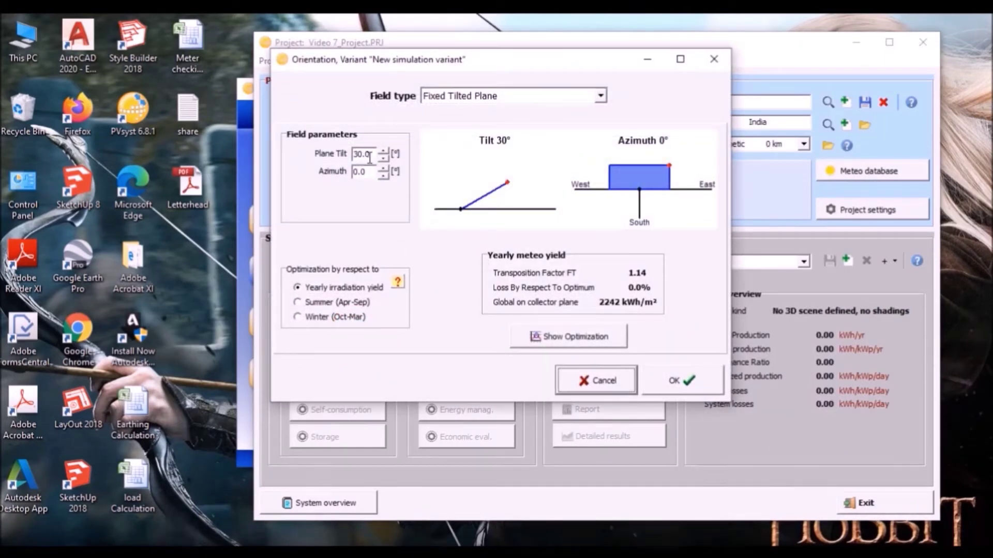
double_click(354, 154)
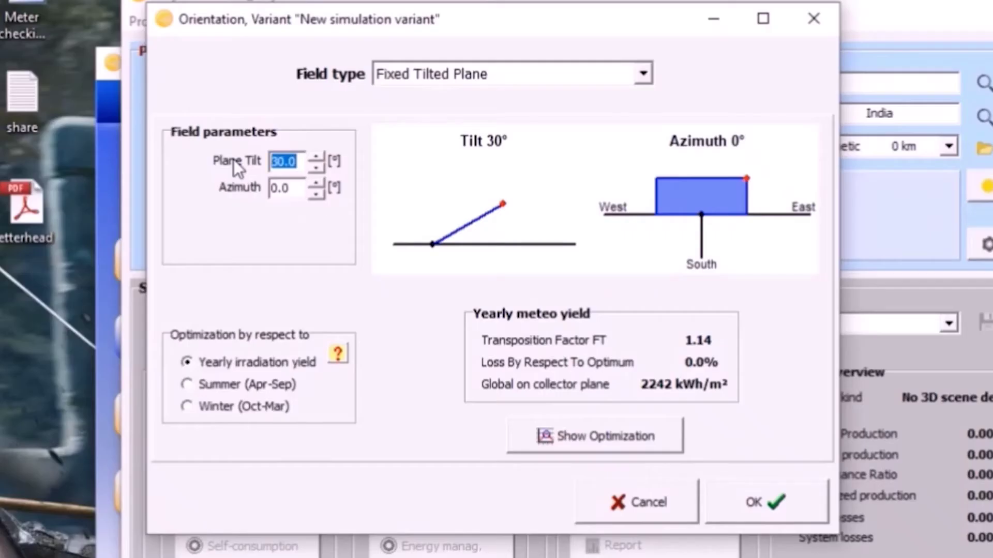
text(28)
key(Return)
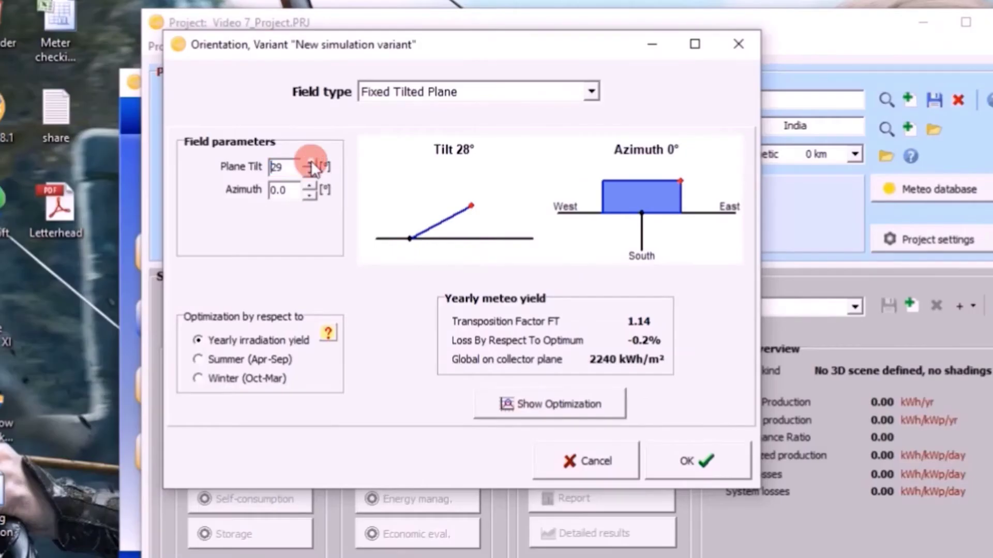
click(310, 164)
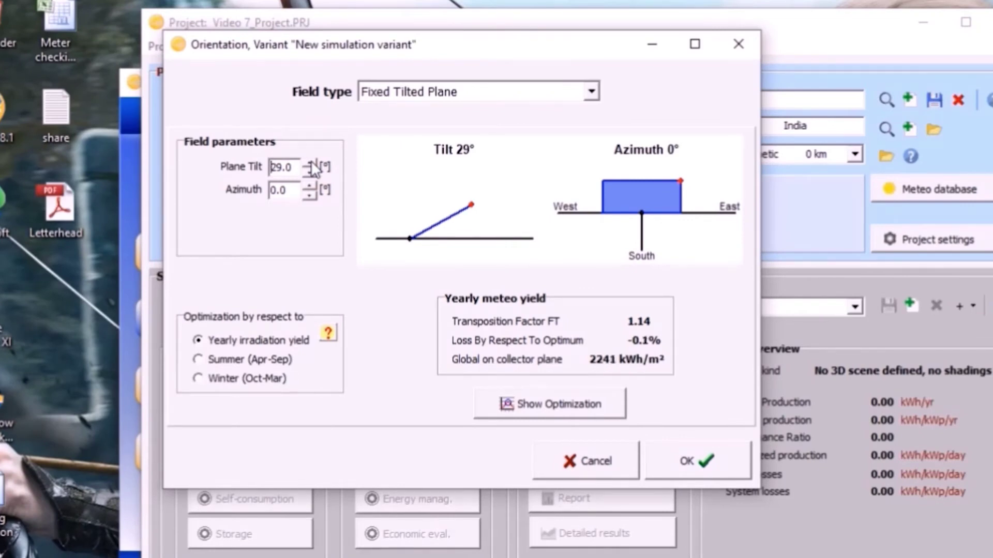
click(311, 161)
click(311, 161)
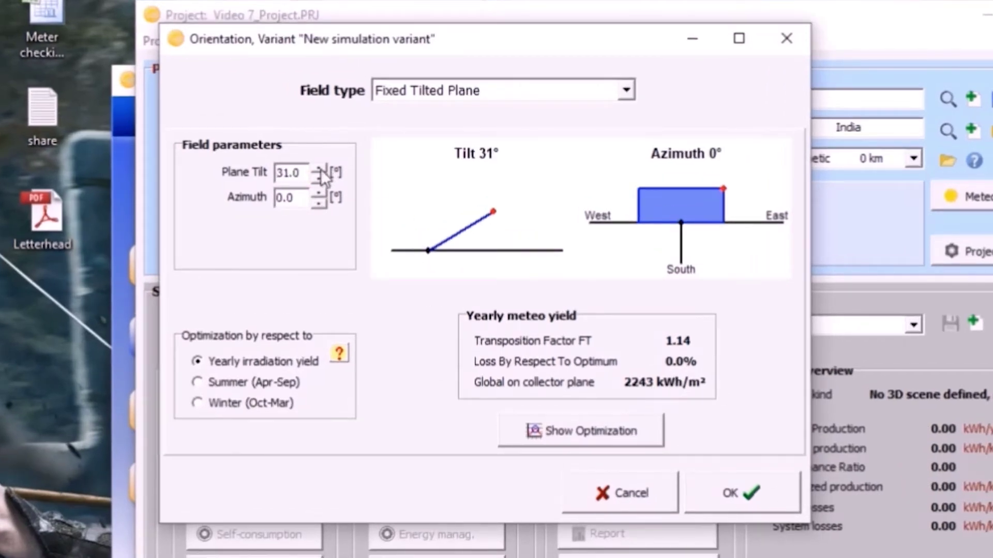
click(320, 169)
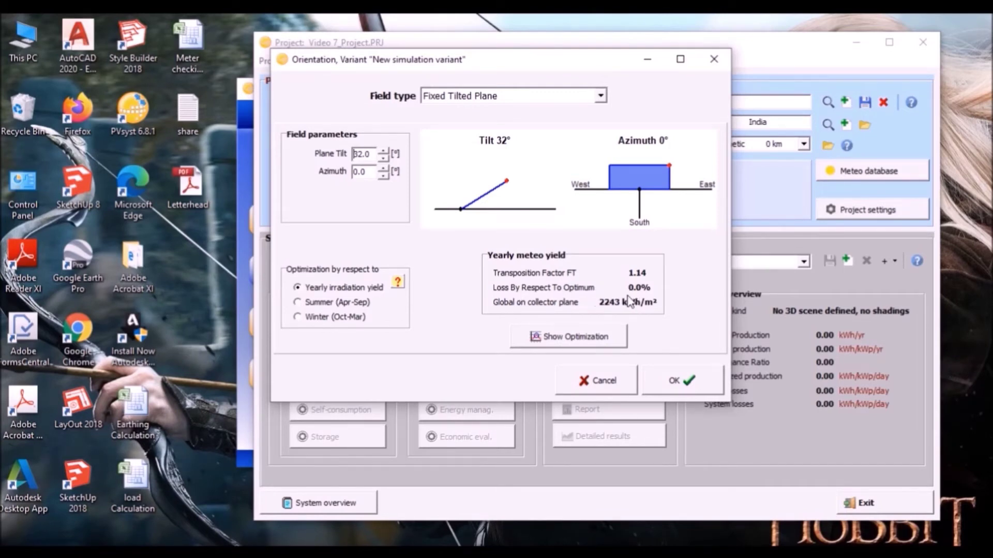
Step: Step the tilt to 34°, then back to 33° for 0.0% loss and 2243 kWh/m²
click(383, 151)
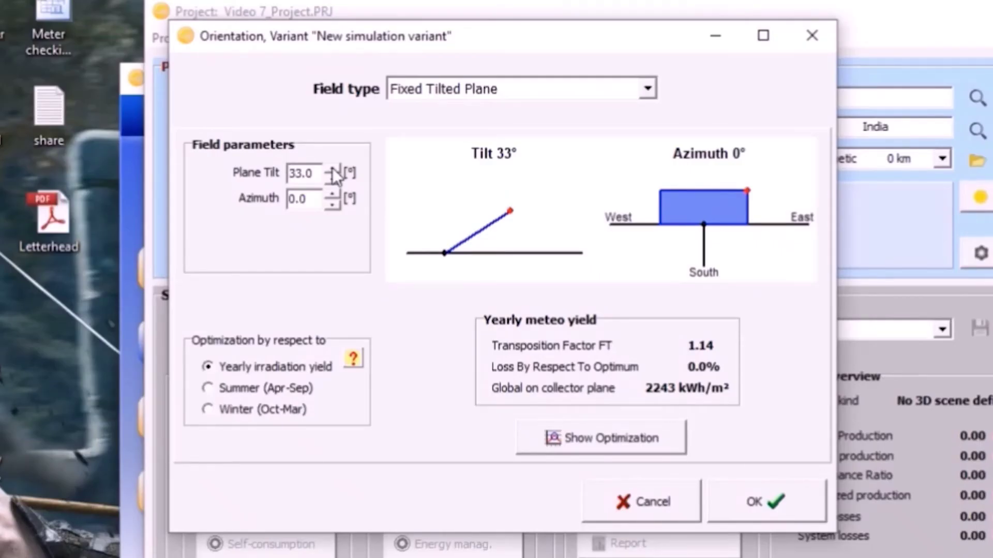
click(332, 169)
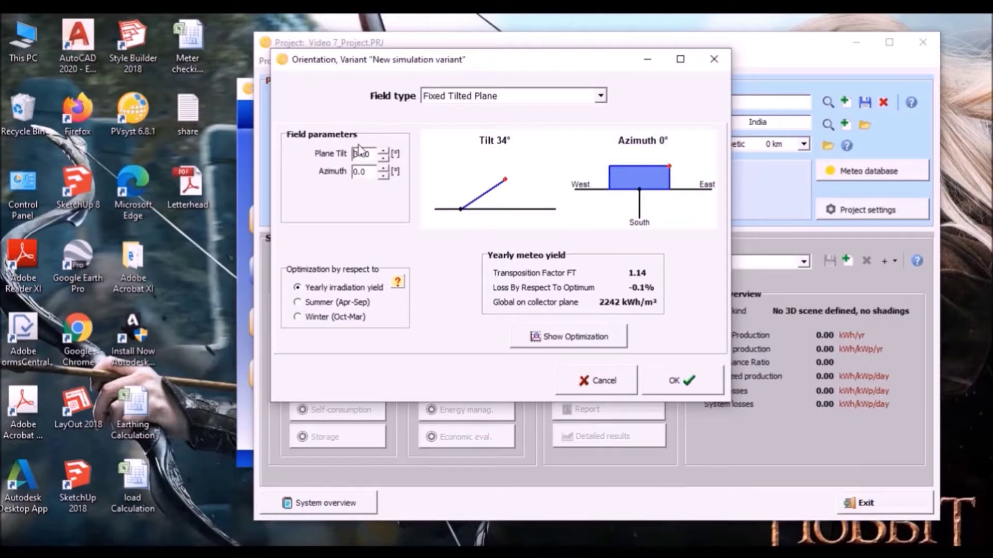
click(381, 156)
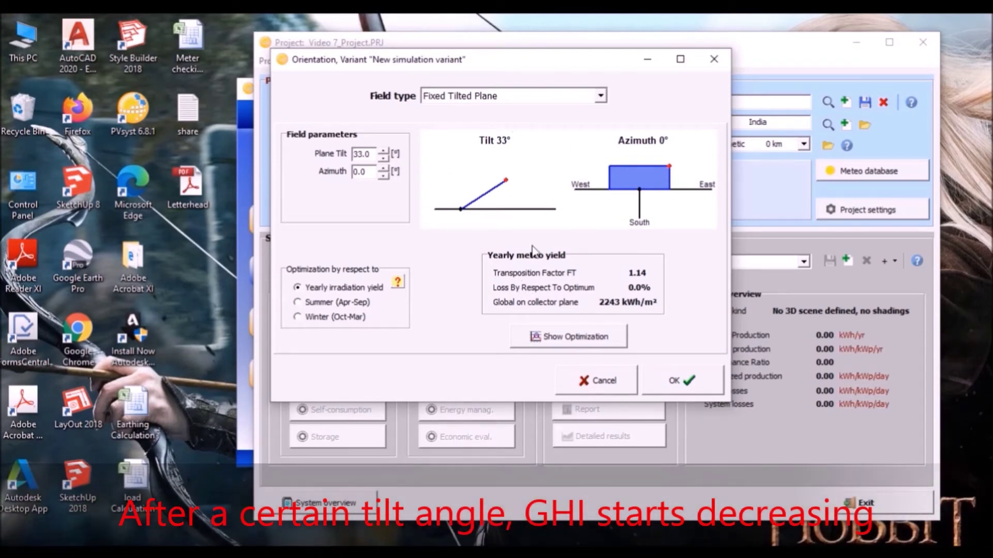
double_click(367, 155)
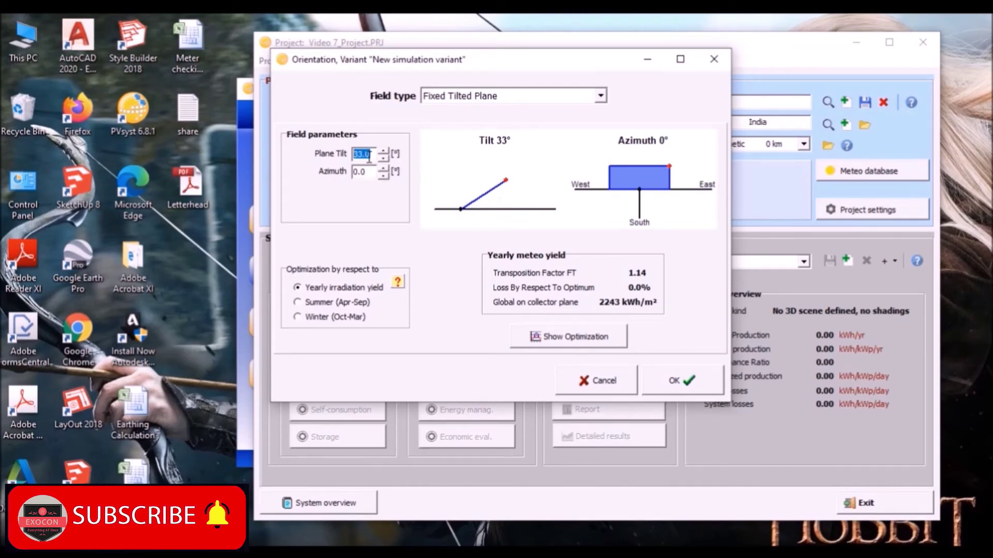
click(369, 155)
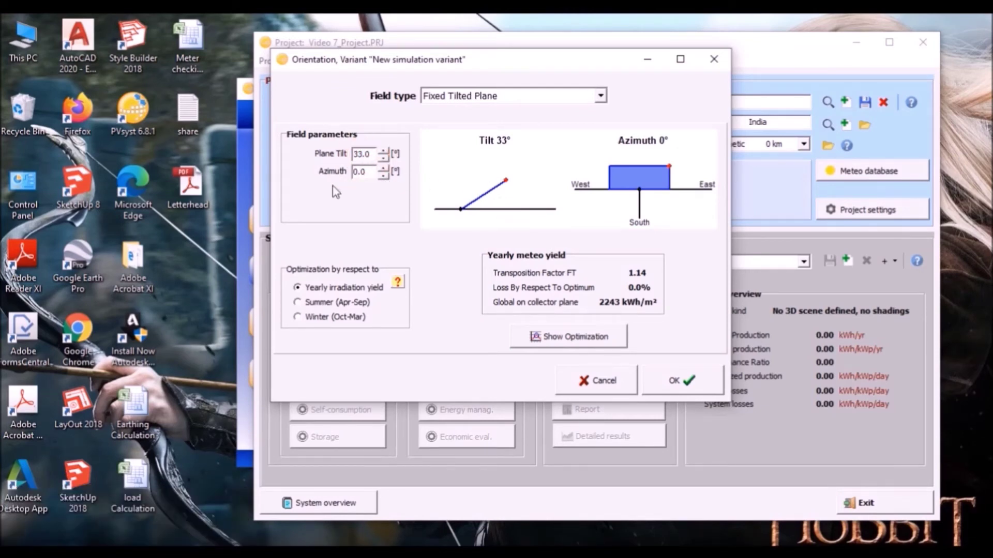
Step: Launch SketchUp Pro 2018, dismiss the startup popups, and open the Geo-location Add Location map
double_click(91, 472)
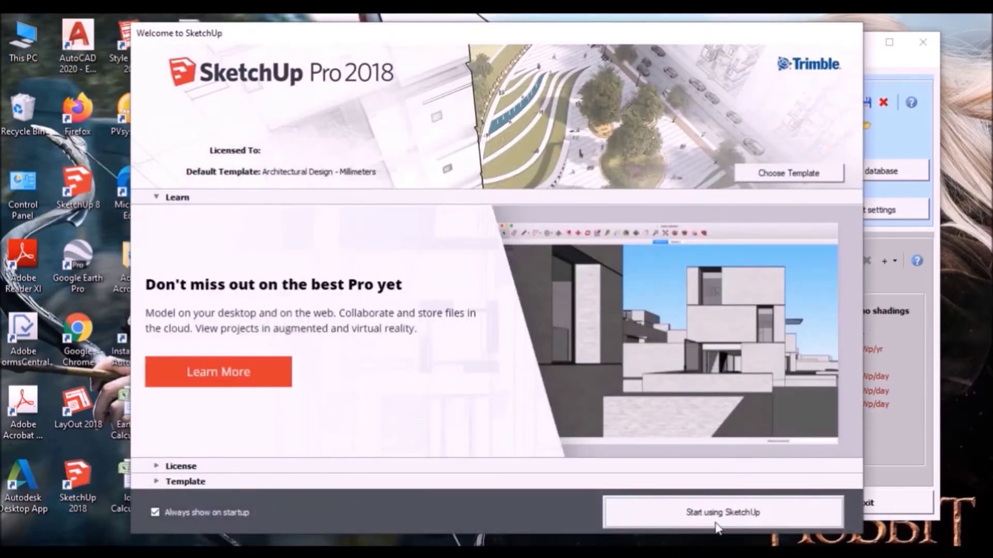
click(714, 523)
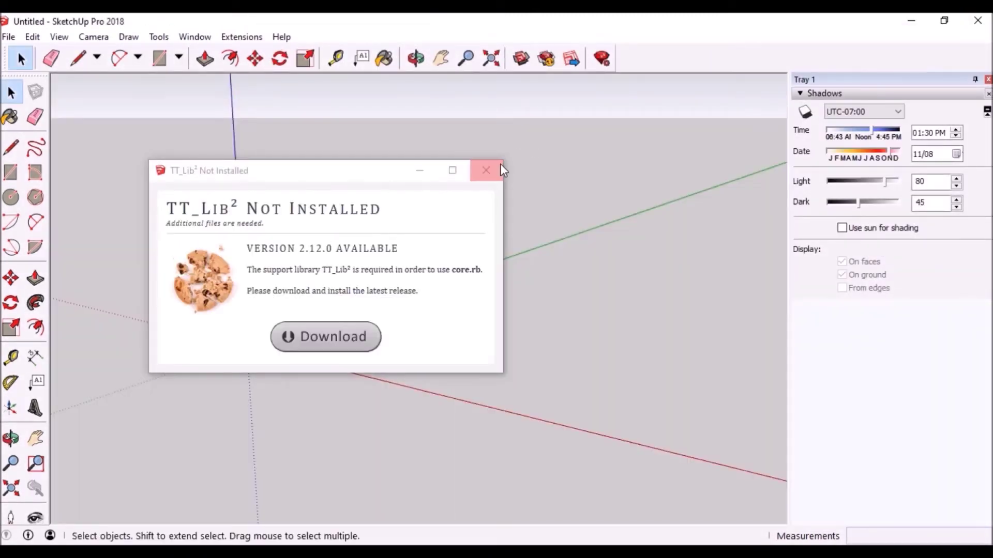
click(489, 170)
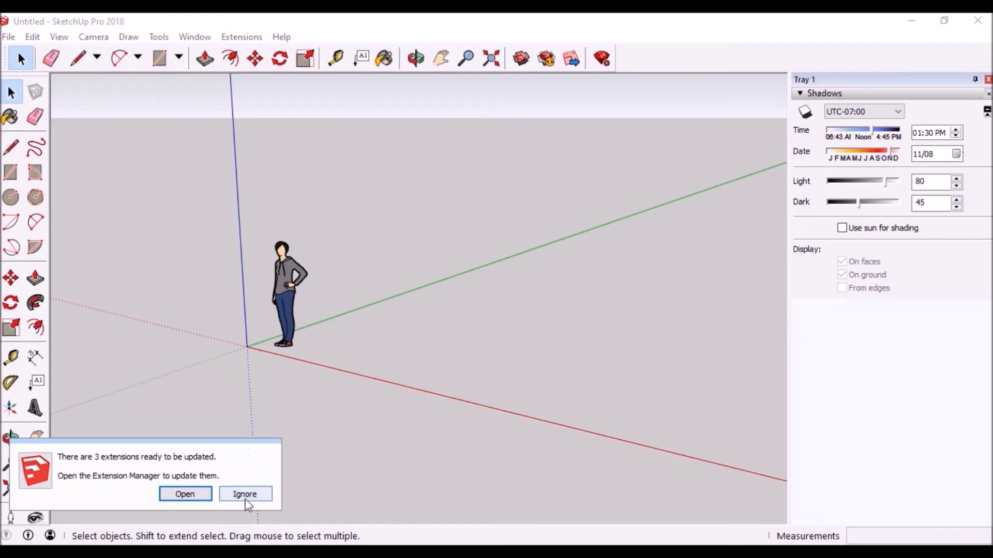
click(244, 494)
click(29, 537)
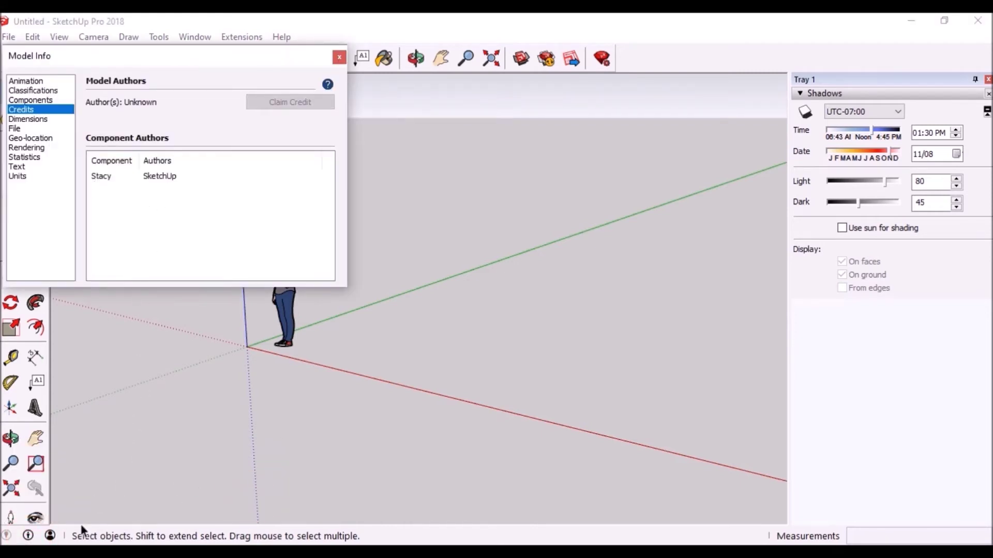
click(29, 139)
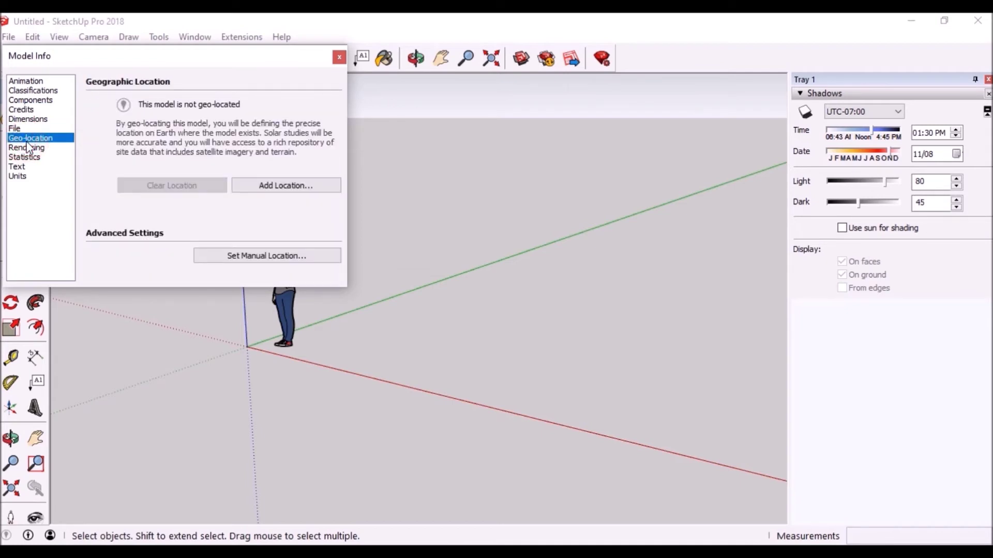
click(293, 194)
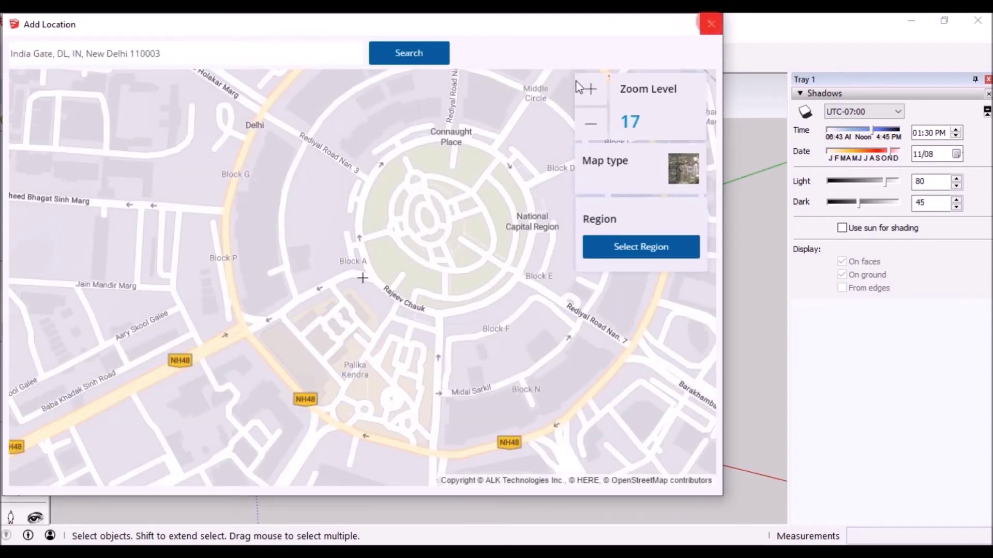
Step: Close the map, switch to manual geo-location, and set the country to INDIA
click(711, 23)
click(262, 255)
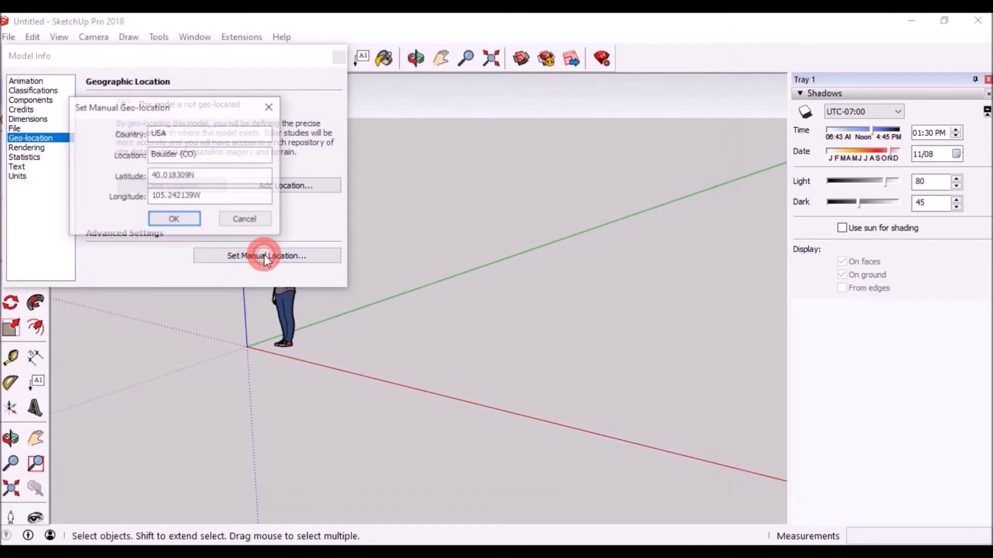
double_click(205, 134)
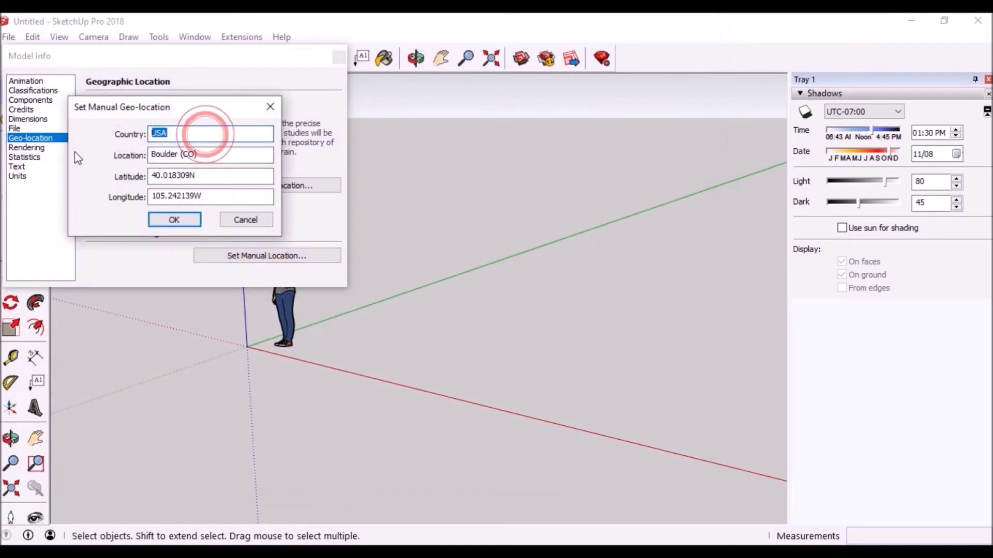
text(IND)
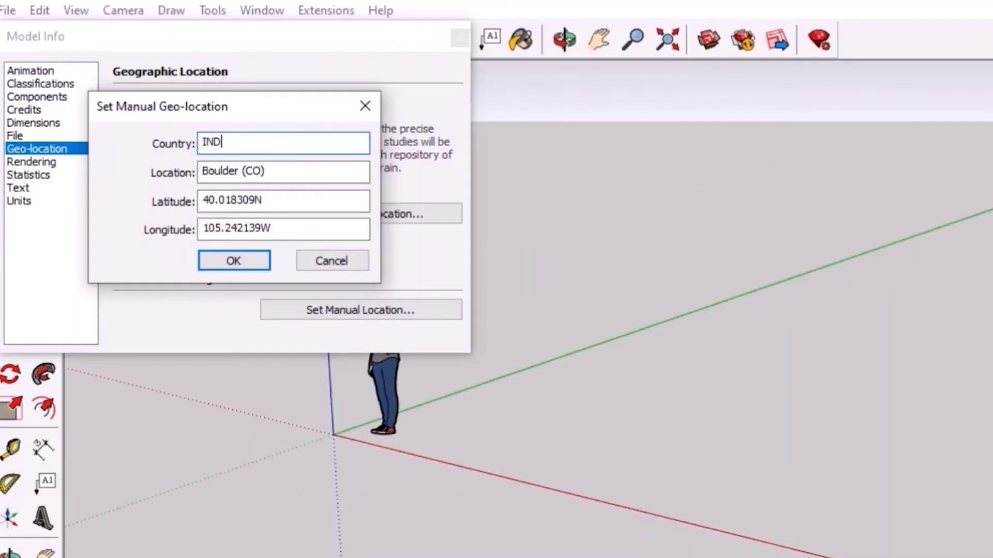
text(IA)
Step: Copy latitude 28.6093 from PVsyst's site parameters into SketchUp's latitude field
double_click(248, 200)
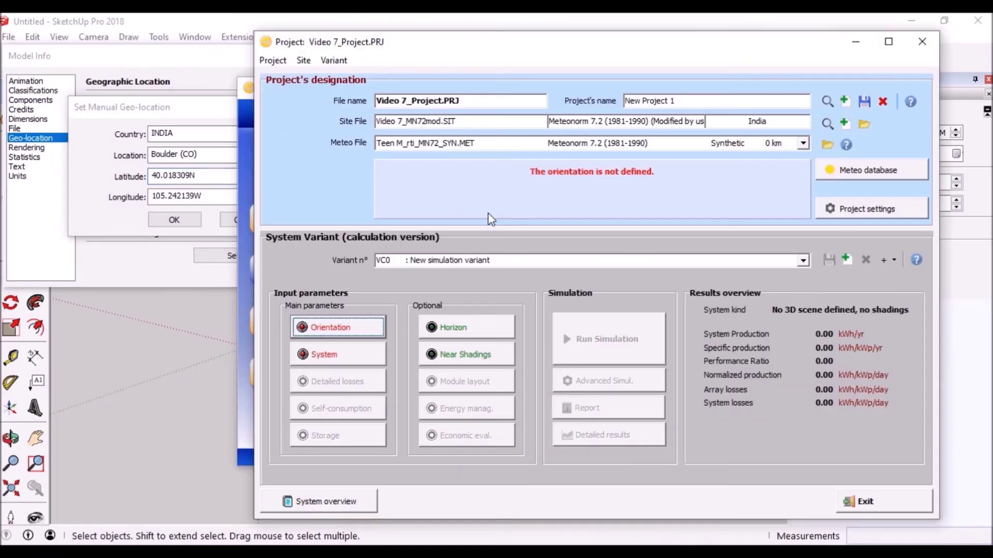
click(866, 124)
double_click(376, 280)
key(ctrl+c)
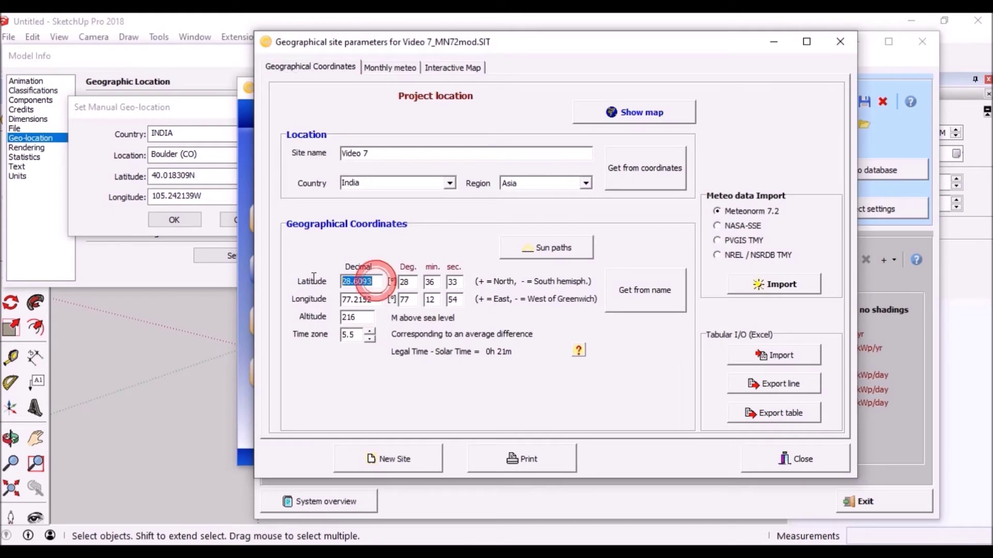
click(117, 184)
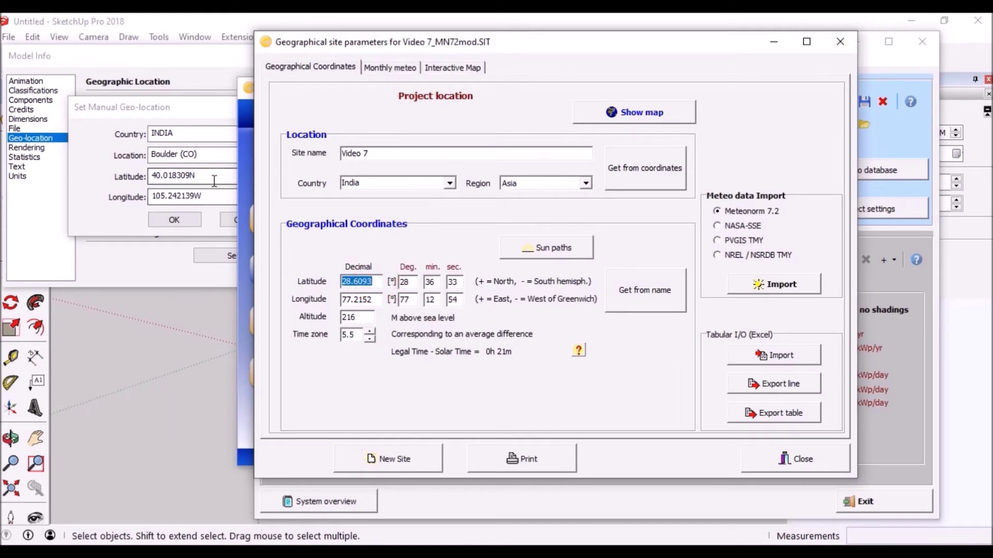
key(ctrl+v)
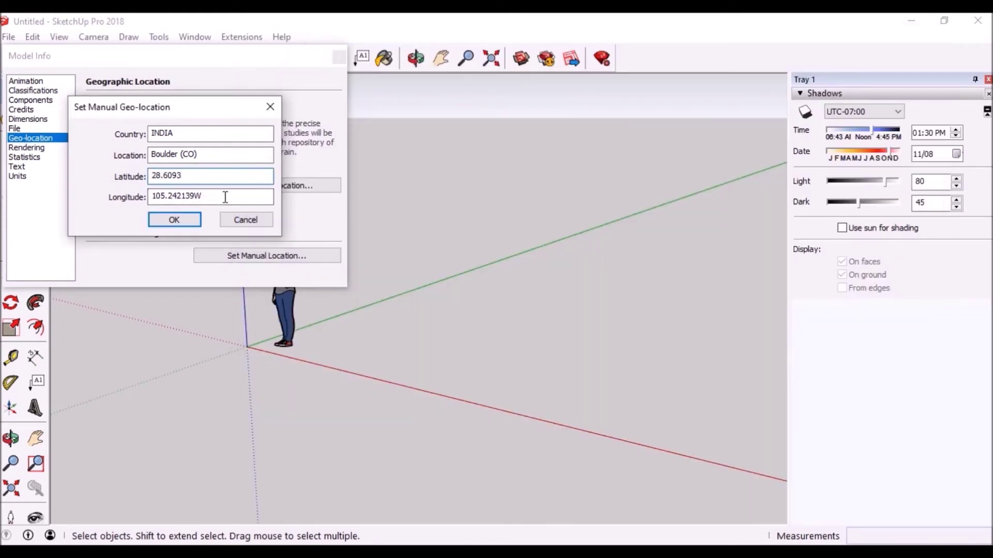
key(Tab)
Step: Copy longitude 77.2152 from PVsyst into the longitude field and confirm the location
key(alt+Tab)
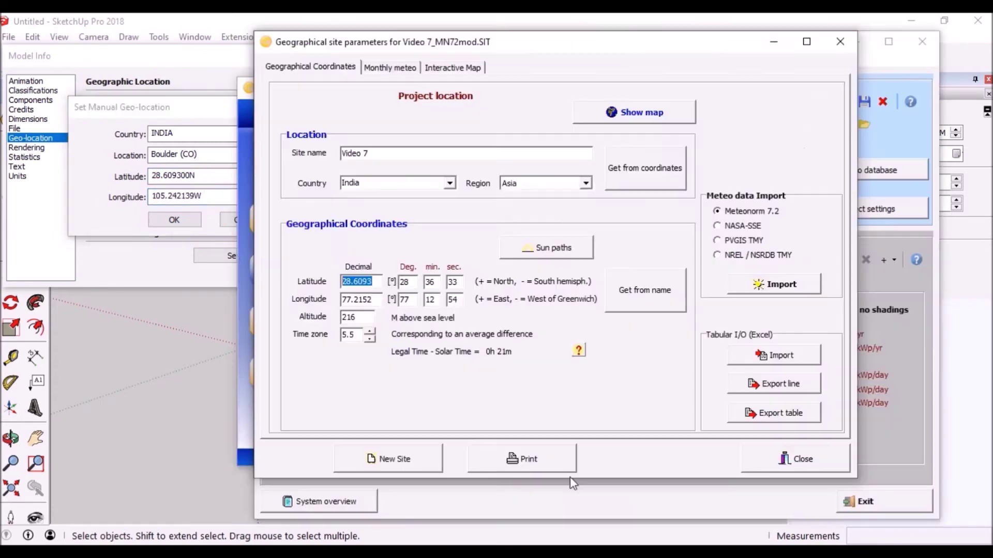
double_click(357, 299)
key(ctrl+c)
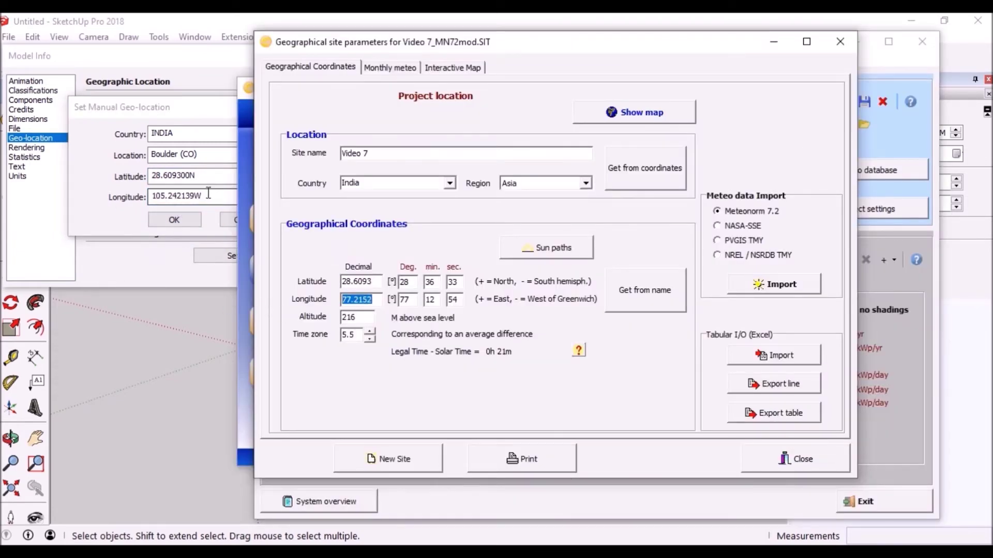
click(208, 195)
double_click(209, 195)
key(ctrl+v)
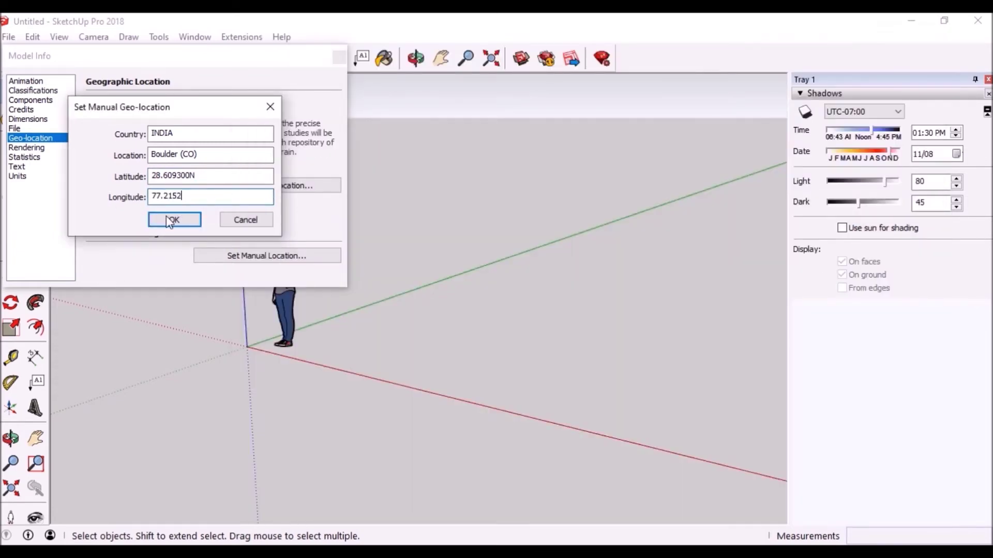
click(173, 220)
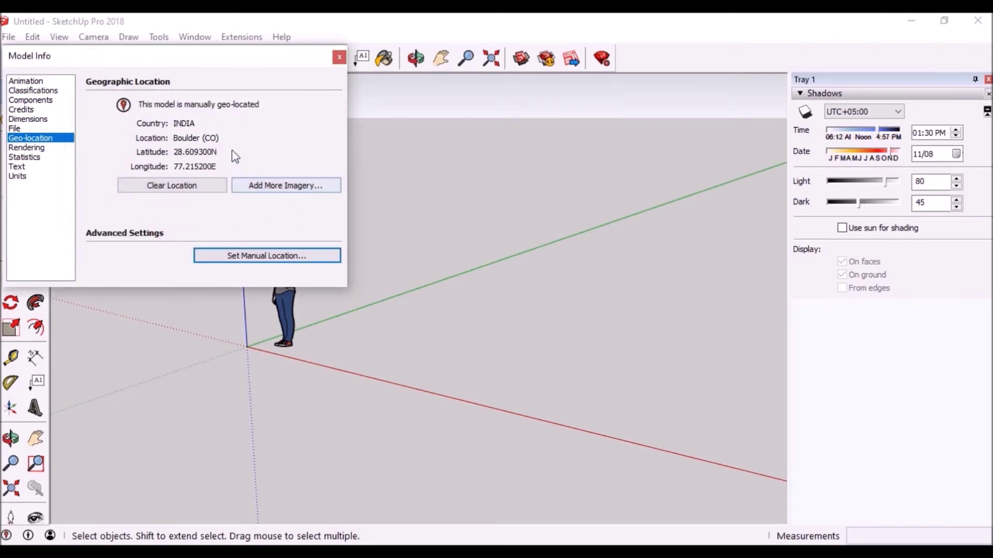
Step: Draw a 1000 × 2000 mm rectangle on the ground
click(339, 57)
mouse_move(367, 302)
middle_down()
mouse_move(224, 333)
mouse_move(395, 452)
mouse_move(580, 306)
mouse_move(639, 274)
middle_up()
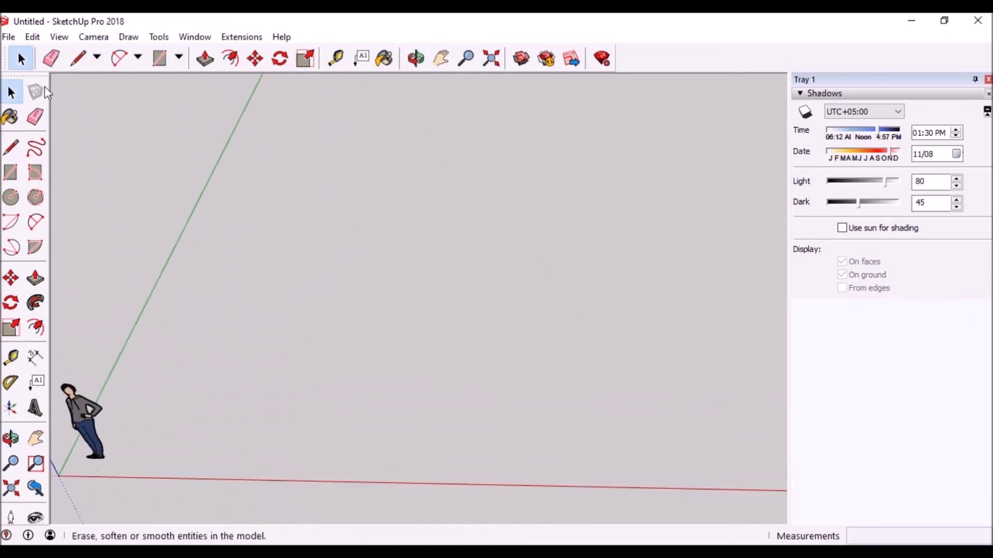
click(153, 62)
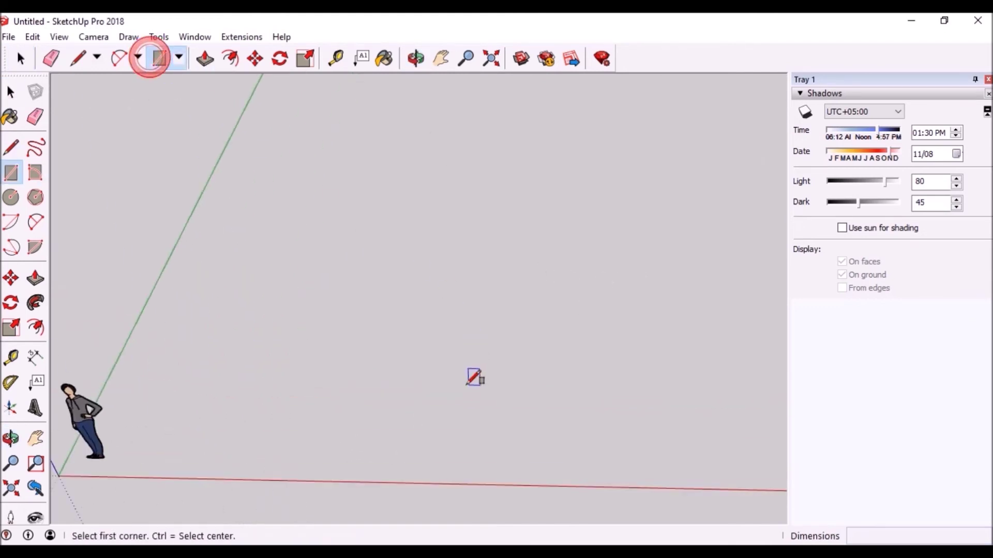
click(293, 385)
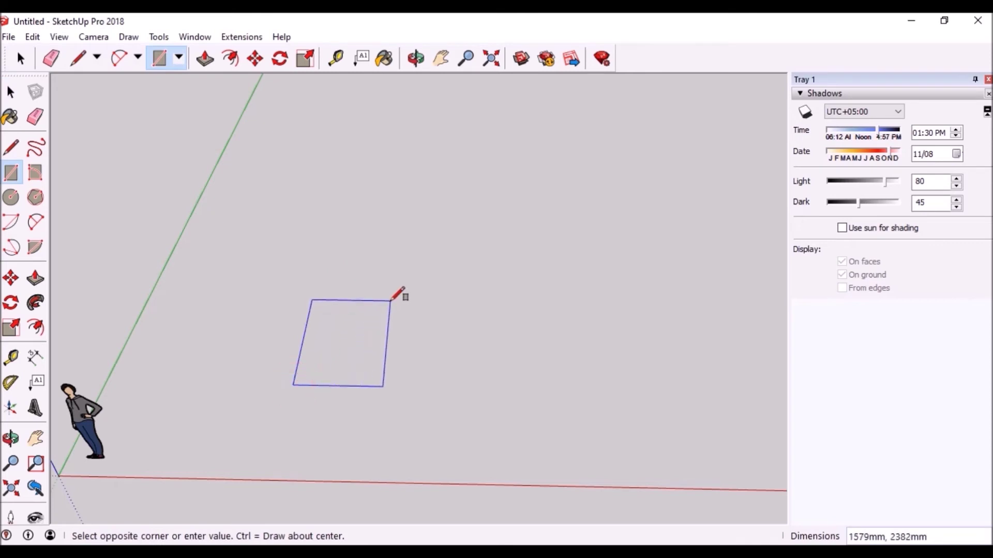
text(1000,2000)
key(Return)
Step: Push/pull the rectangle up into a 35 mm thick panel
key(p)
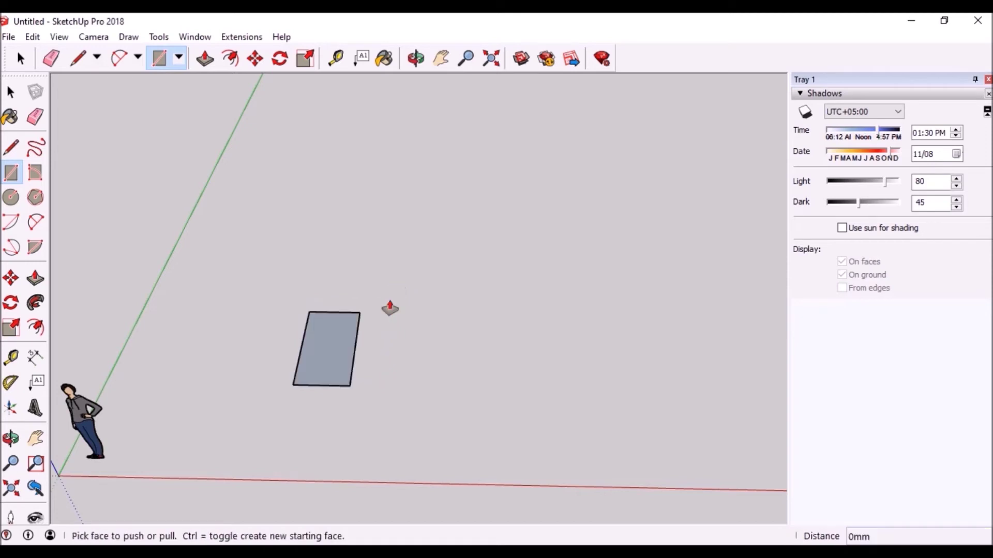
click(324, 346)
text(35)
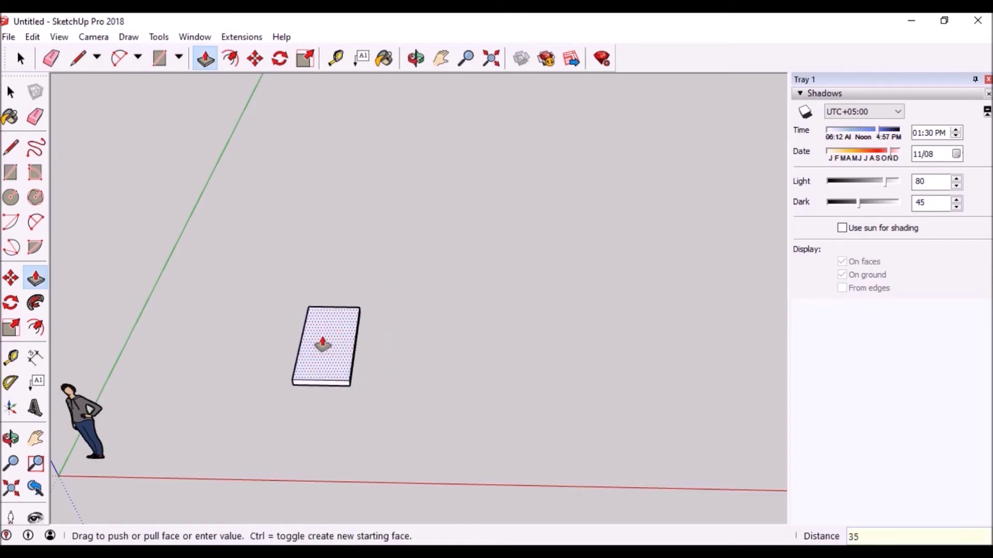
key(Return)
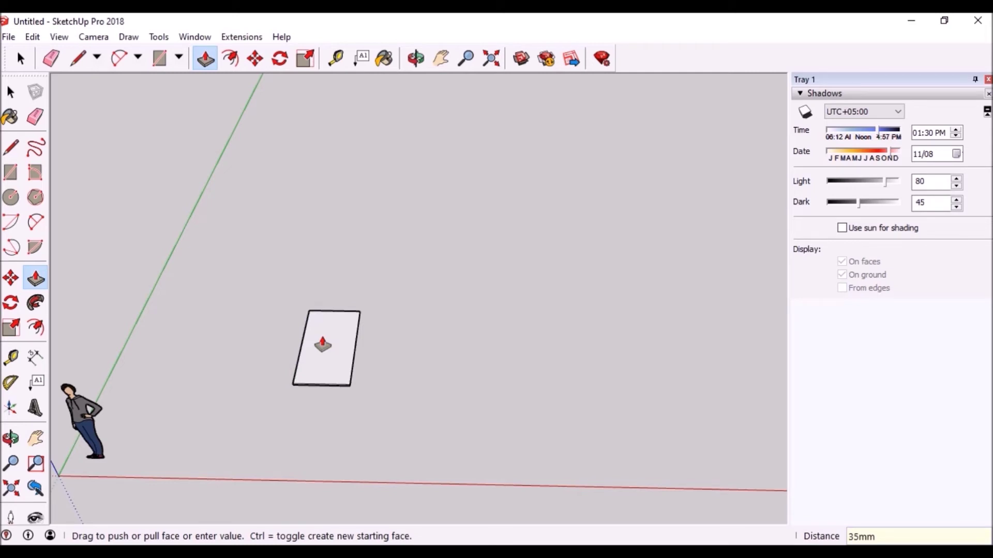
Step: Offset the top face edges inward by 35 mm to form a border
key(f)
scroll(321, 334, up, 2)
scroll(314, 352, up, 2)
click(302, 343)
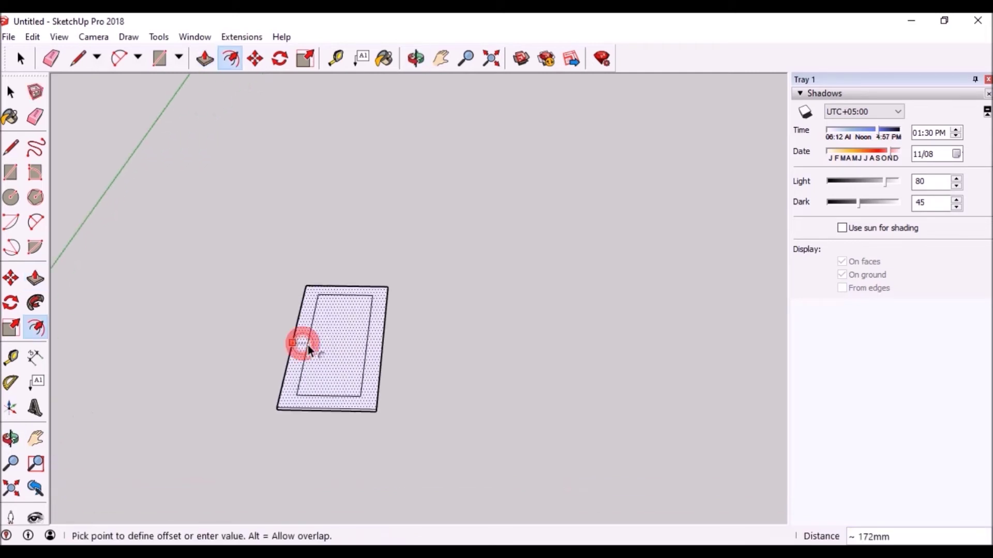
text(35)
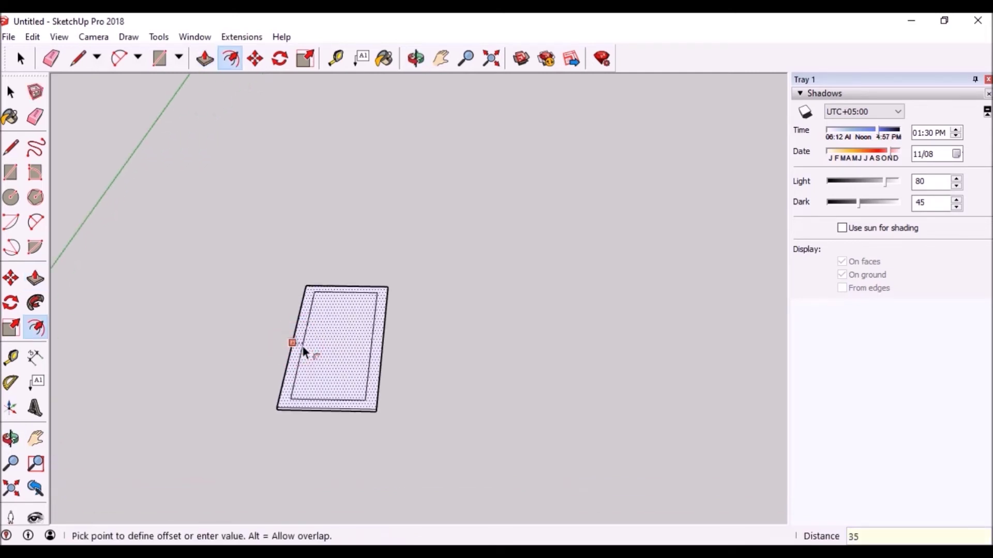
key(Return)
Step: Paint the inner panel face with the blue material Color I05
key(b)
scroll(776, 343, down, 3)
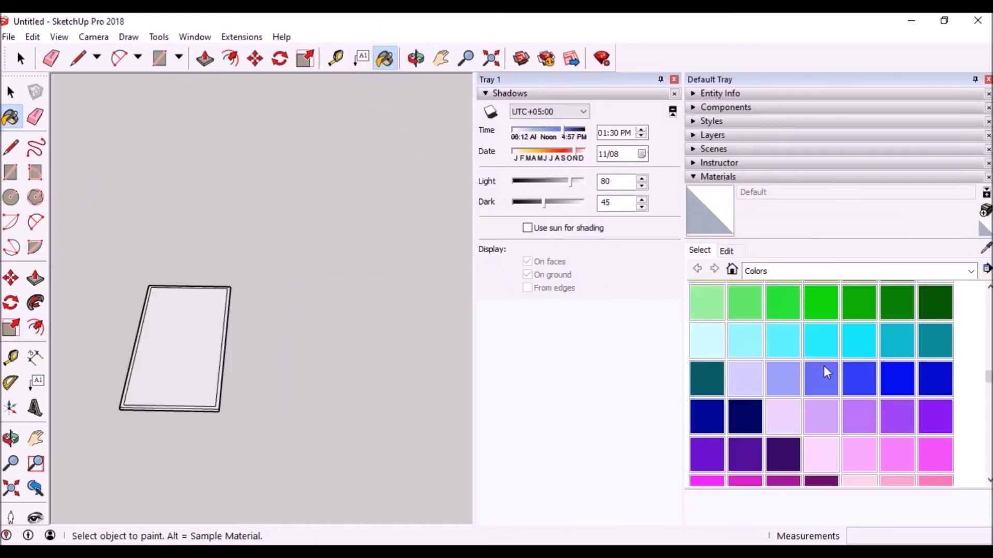
scroll(824, 372, down, 3)
click(897, 297)
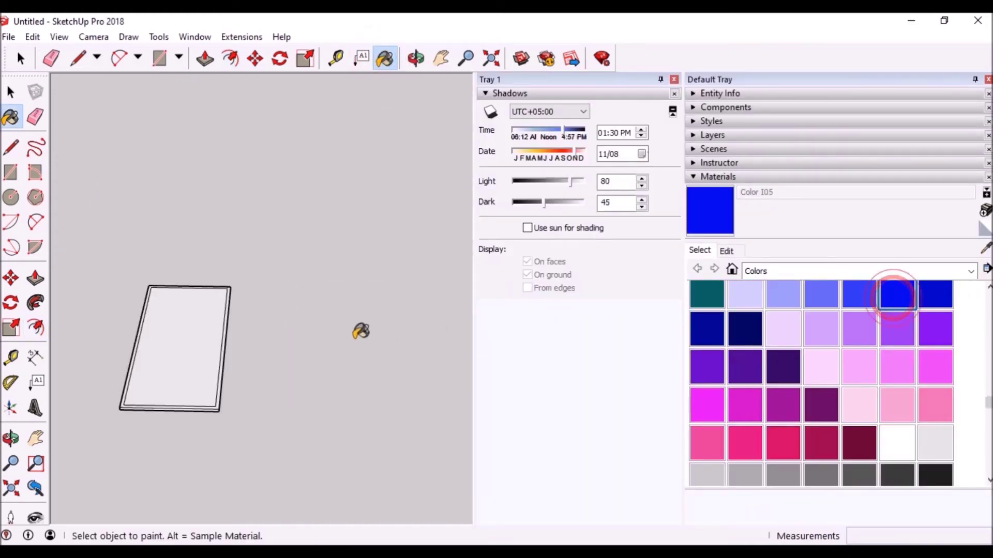
click(168, 346)
click(988, 80)
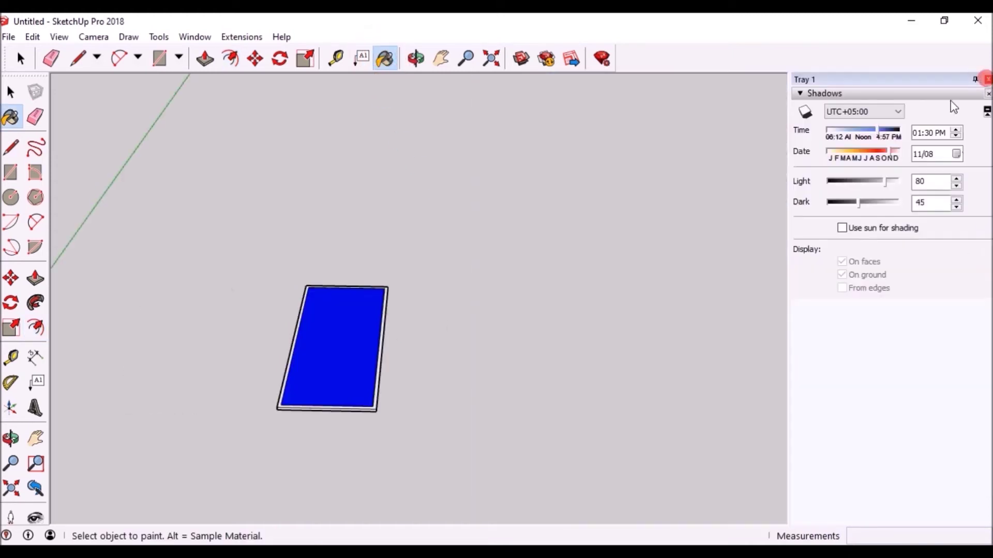
click(22, 58)
drag(258, 245, 393, 426)
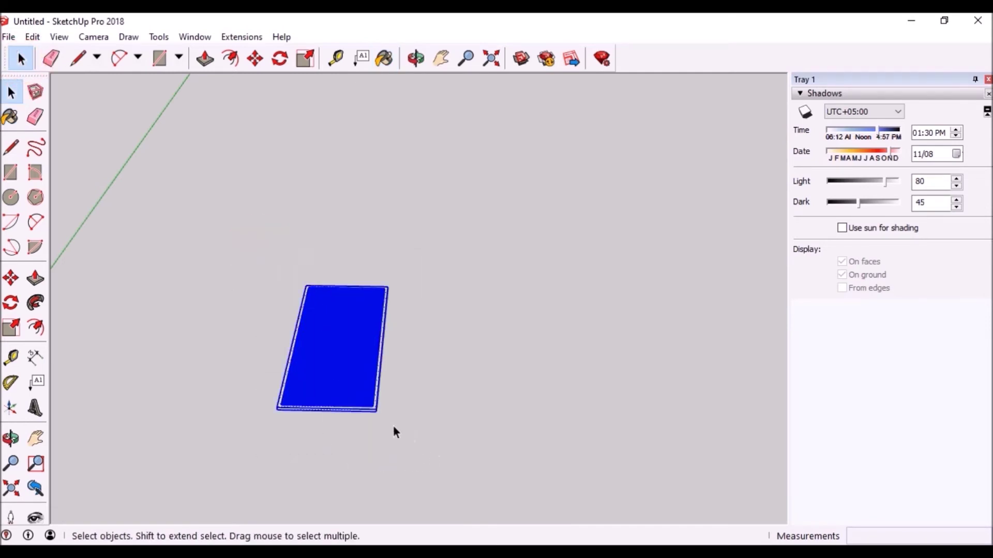
Step: Group the panel face and place a copy right beside the original
right_click(348, 375)
click(394, 286)
key(m)
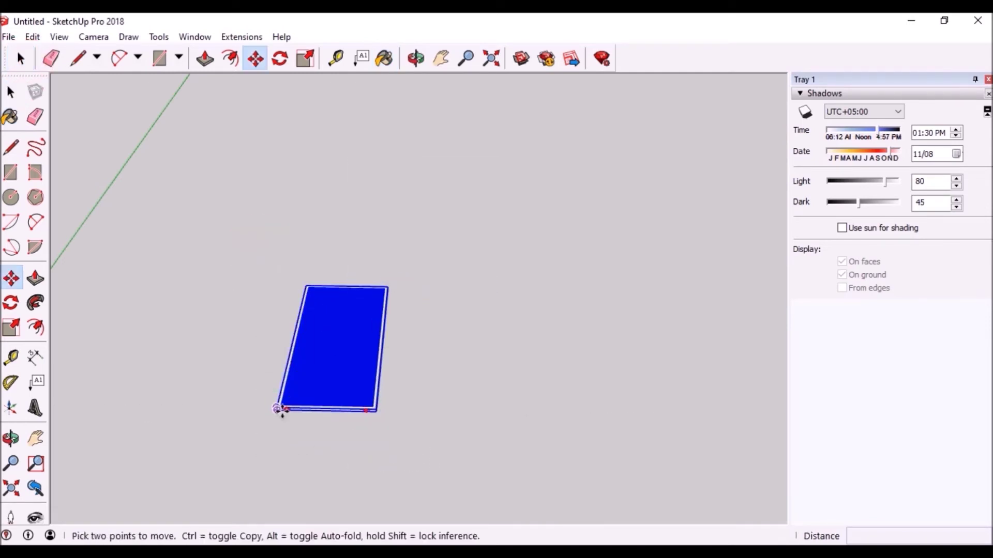
click(276, 408)
key(ctrl)
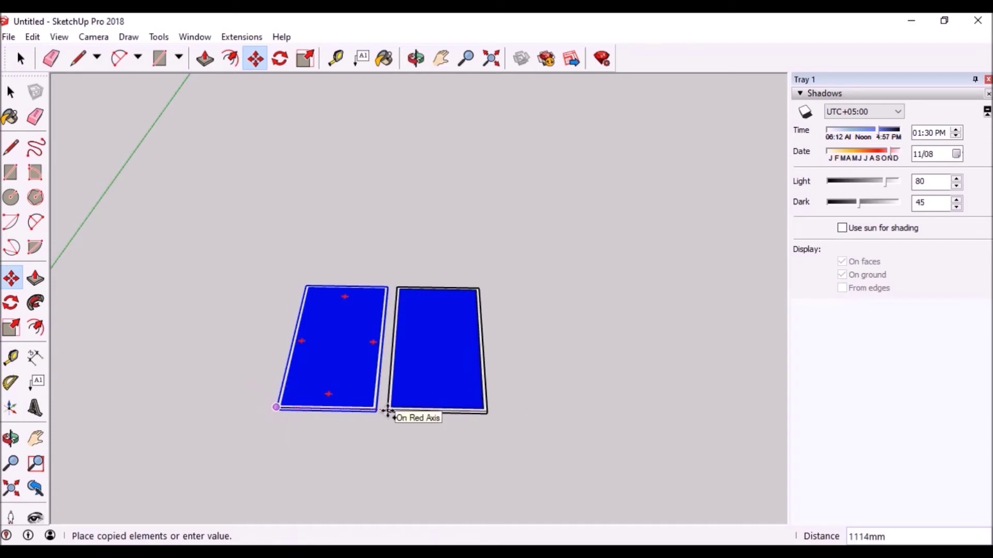
click(382, 412)
key(shift+p)
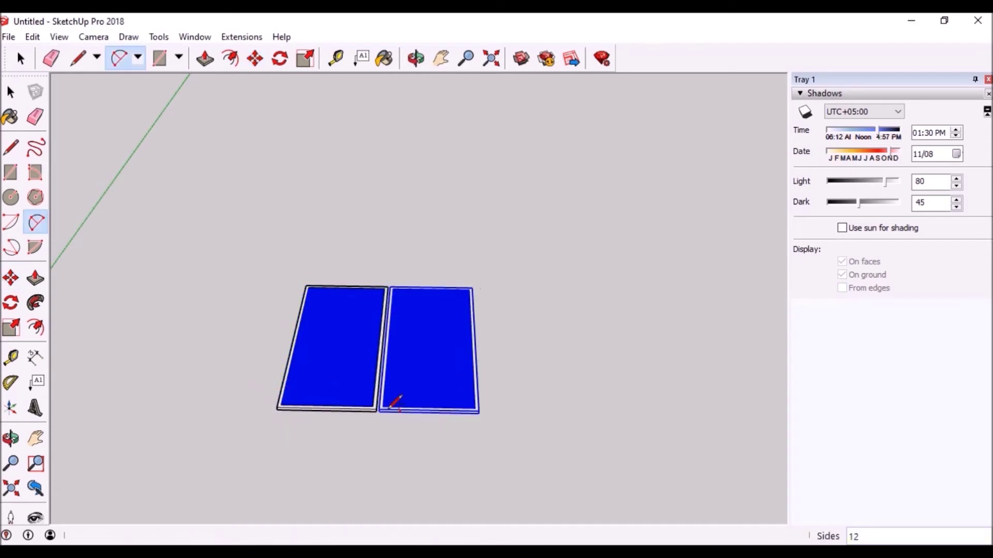
click(567, 441)
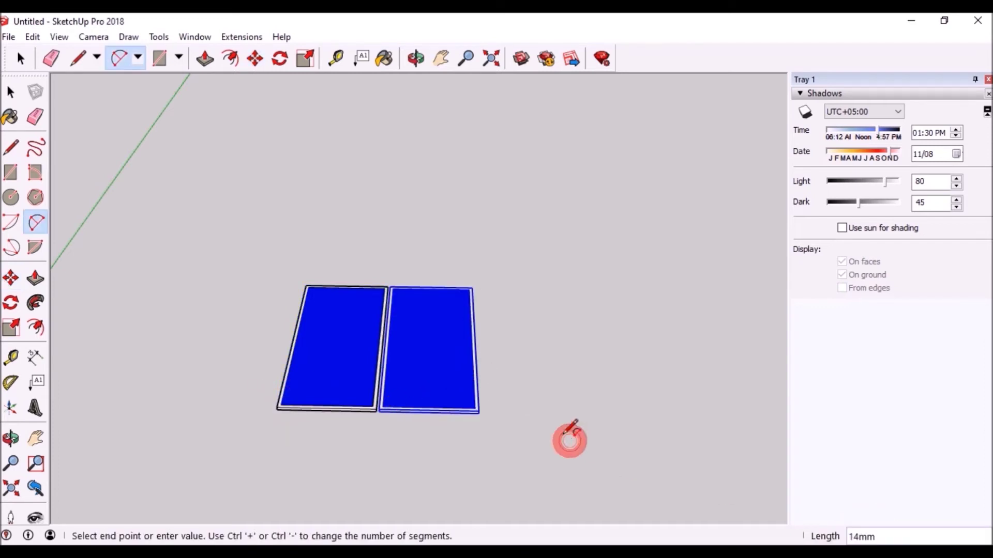
click(11, 92)
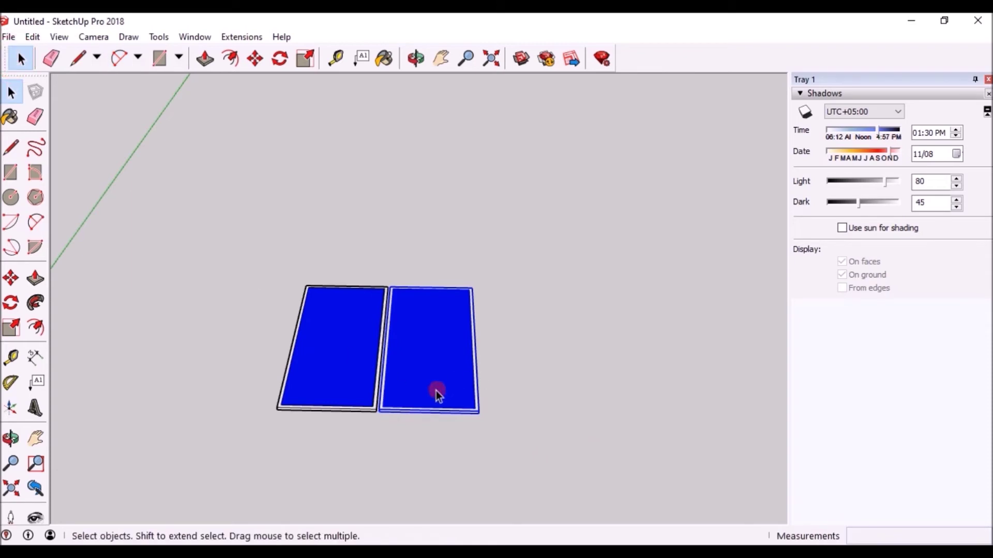
Step: Copy the panel again and multiply it to complete a row of five panels
scroll(376, 408, up, 2)
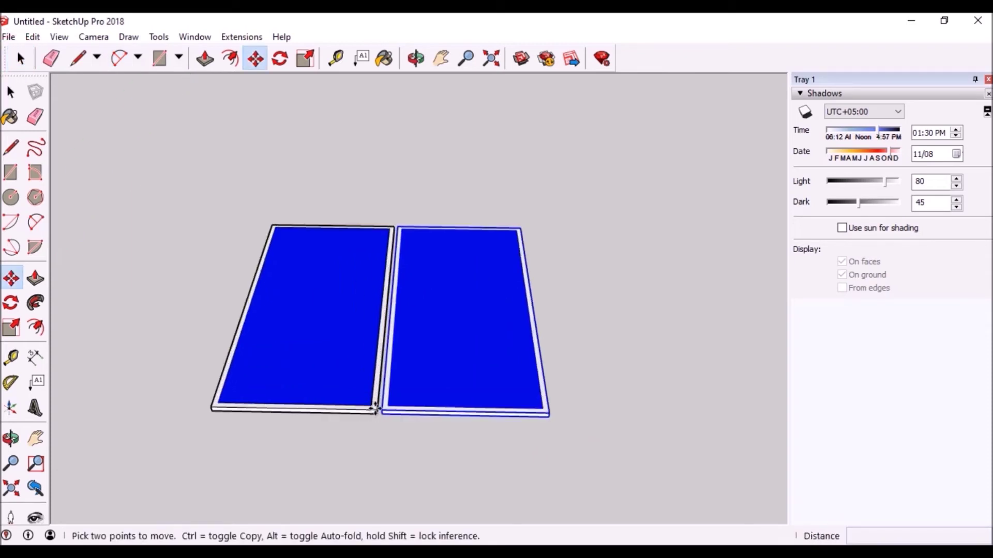
scroll(377, 410, up, 3)
key(ctrl)
click(376, 412)
scroll(310, 412, down, 3)
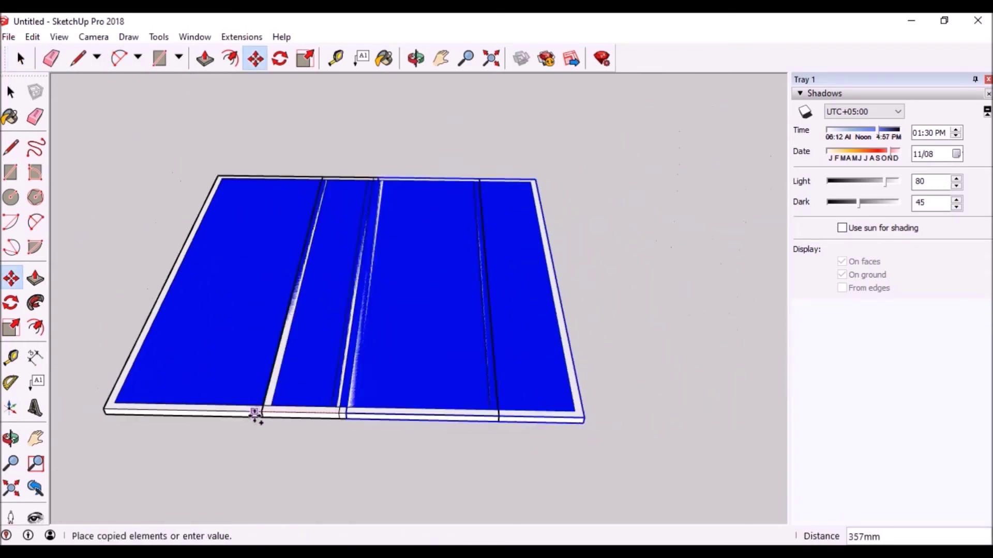
scroll(621, 416, down, 1)
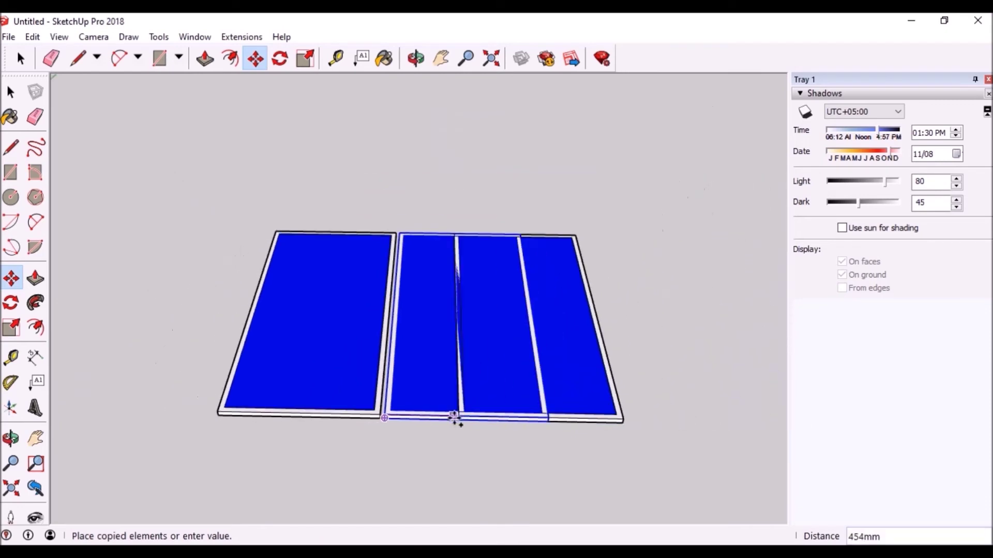
click(546, 416)
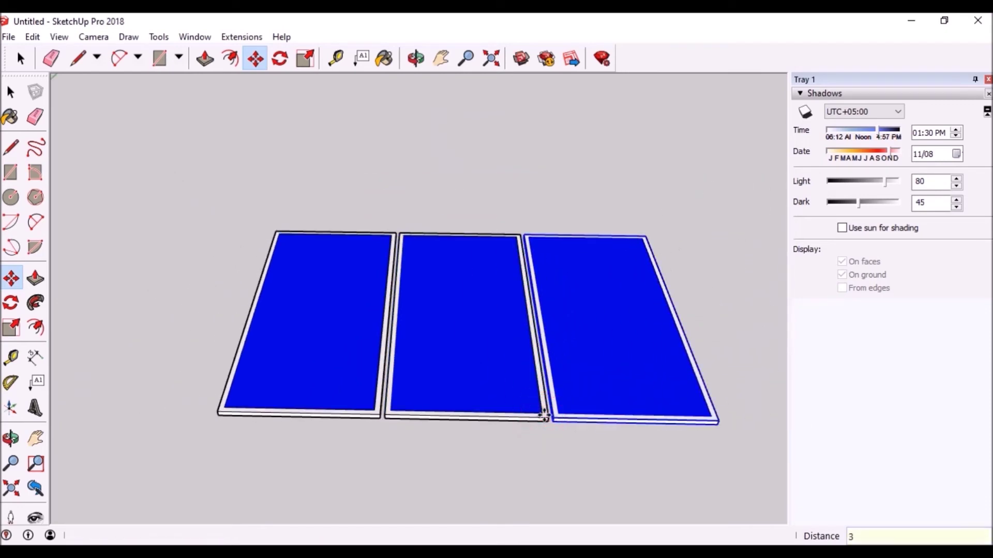
text(X)
key(Return)
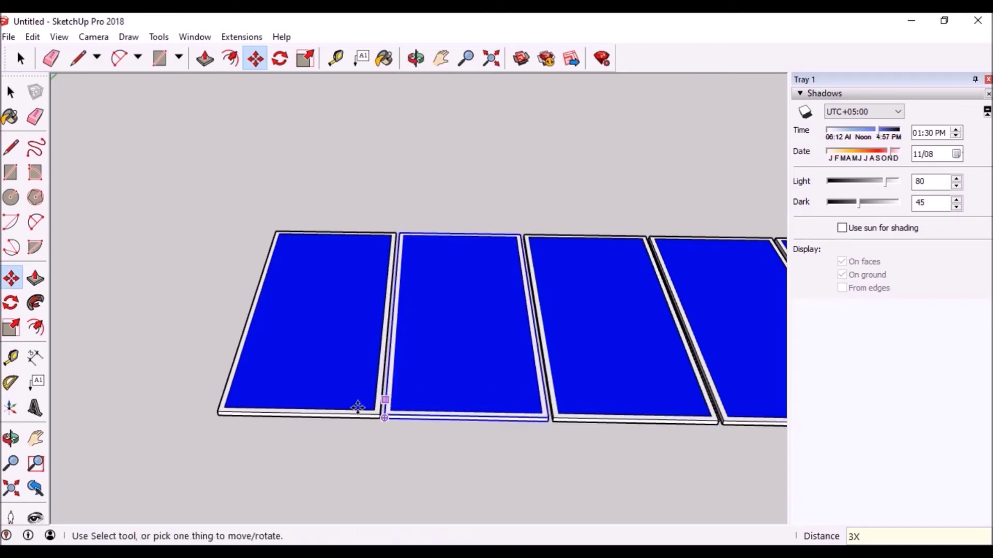
scroll(355, 424, down, 3)
scroll(266, 436, down, 1)
click(6, 94)
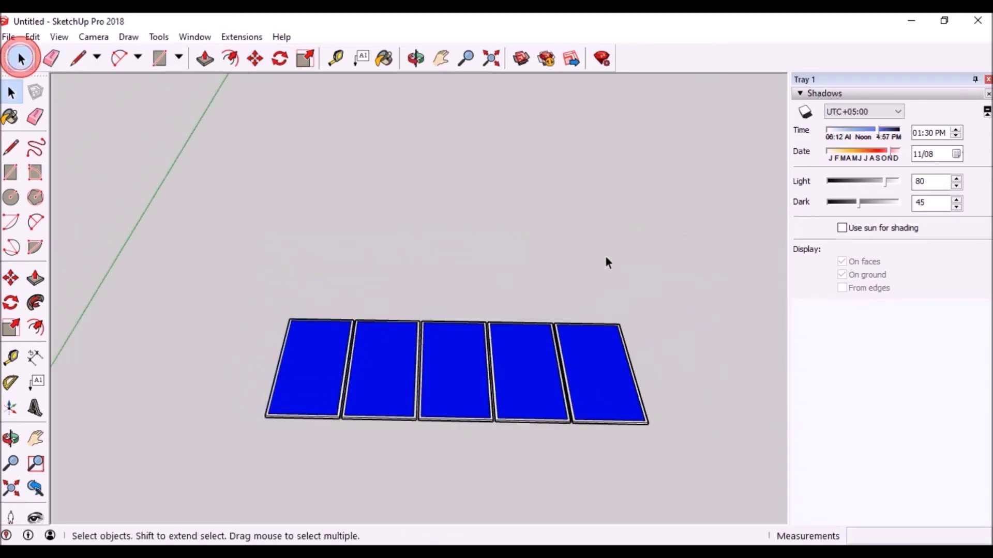
Step: Group the five panels into one row and view it edge-on
triple_click(450, 386)
right_click(450, 386)
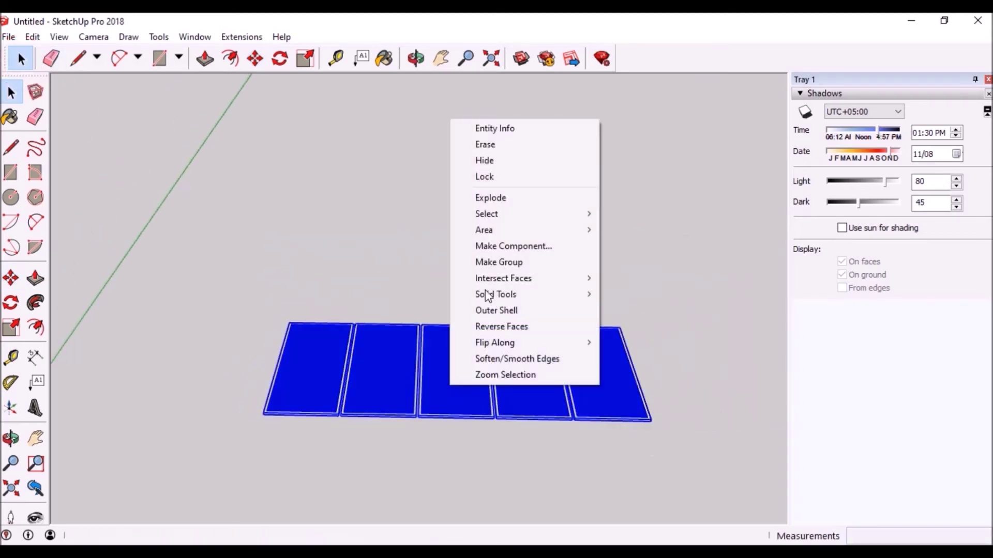
click(495, 260)
mouse_move(259, 405)
middle_down()
mouse_move(455, 425)
mouse_move(520, 383)
middle_up()
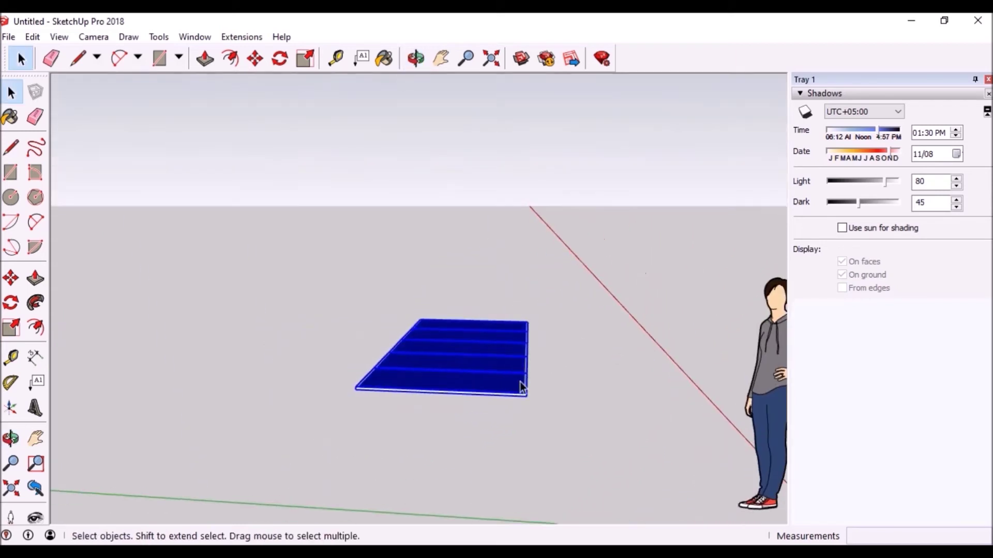
scroll(520, 383, up, 3)
scroll(460, 402, up, 2)
scroll(474, 389, down, 2)
scroll(507, 355, down, 2)
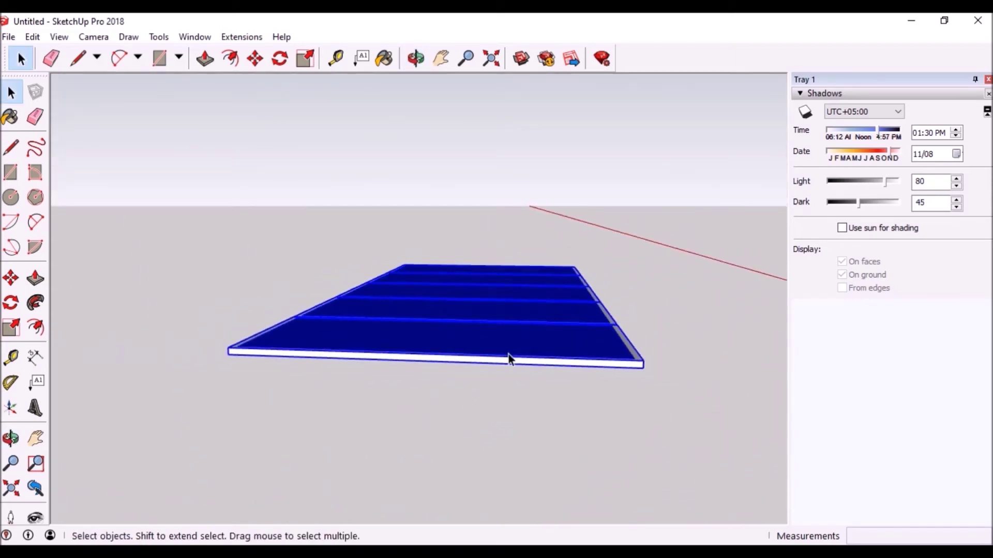
middle_drag(508, 354, 466, 394)
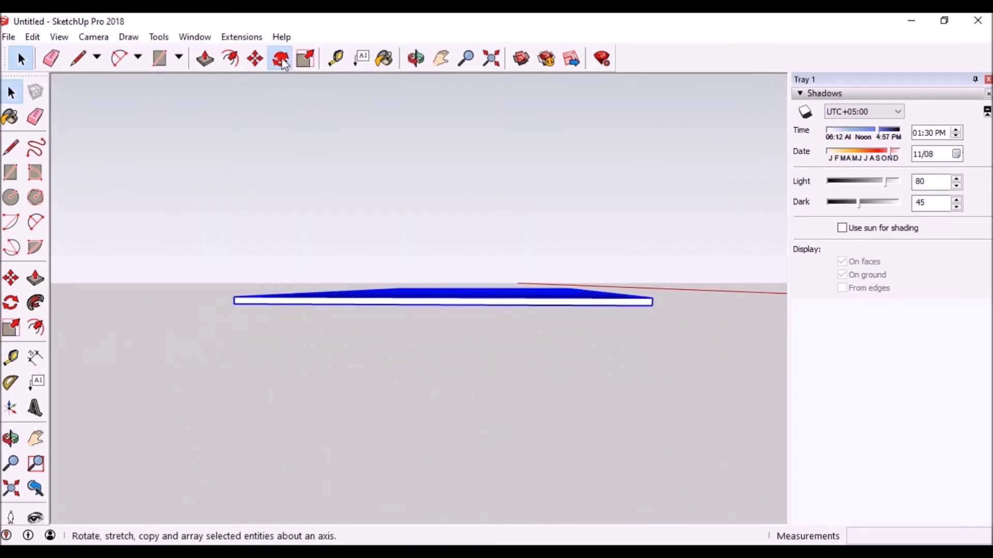
Step: Rotate the row up 30° about its right end
click(279, 58)
click(653, 305)
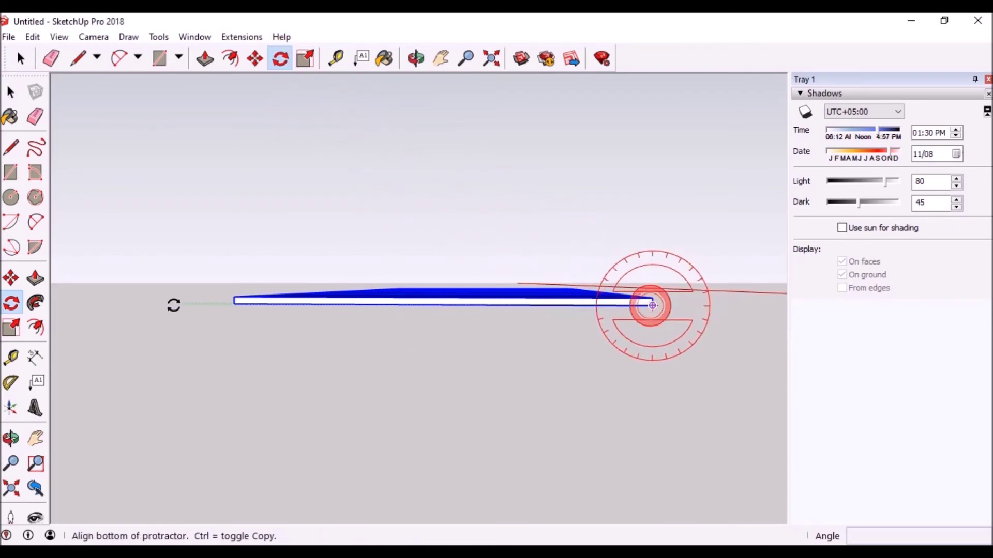
click(236, 303)
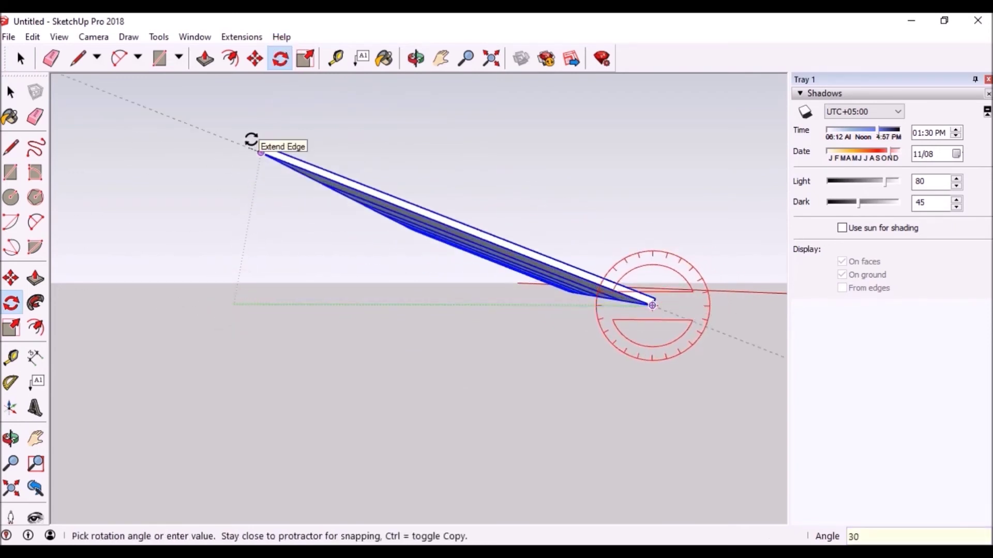
click(252, 139)
mouse_move(251, 139)
middle_down()
mouse_move(270, 270)
mouse_move(237, 231)
mouse_move(490, 318)
mouse_move(254, 410)
middle_up()
scroll(255, 232, down, 3)
scroll(588, 133, up, 3)
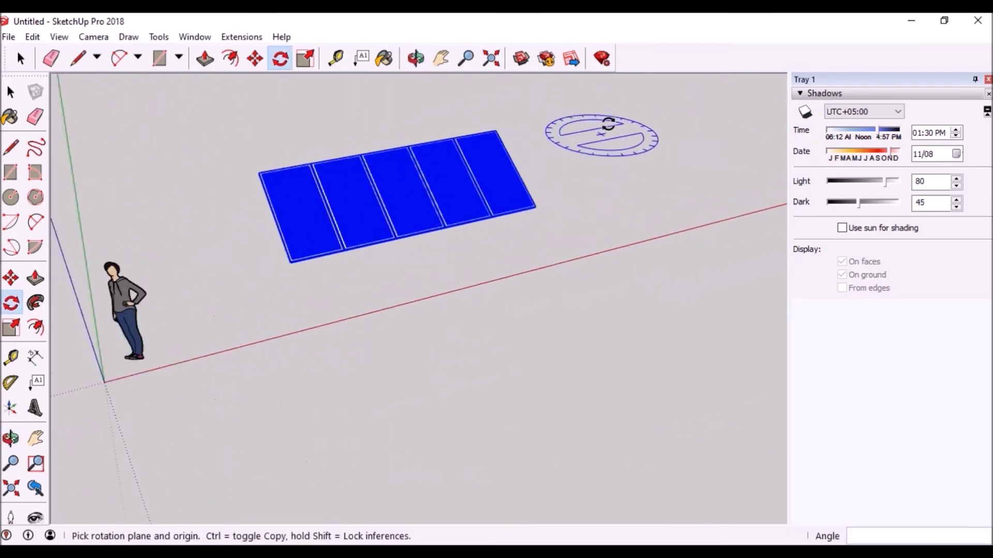
scroll(599, 193, up, 2)
mouse_move(599, 193)
middle_down()
mouse_move(503, 284)
mouse_move(505, 243)
middle_up()
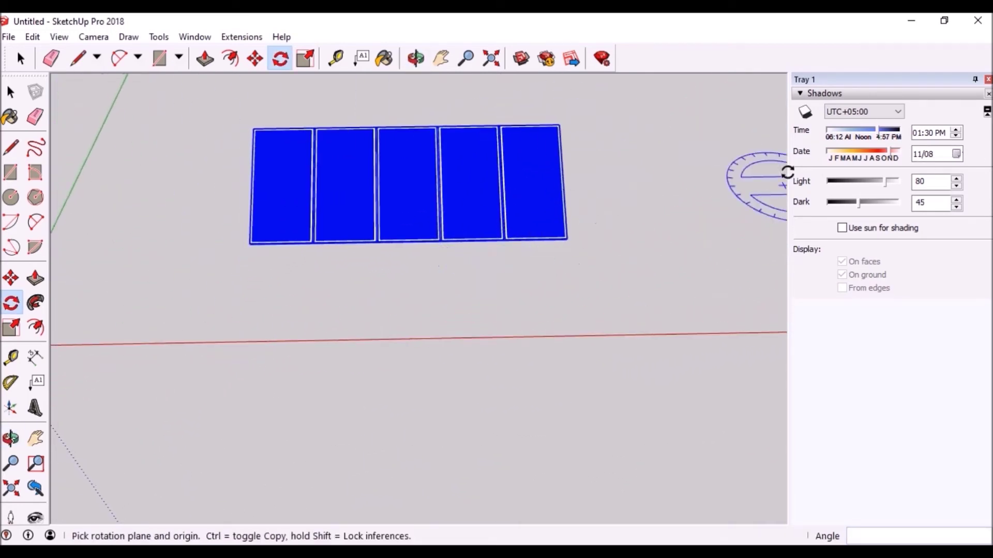
Step: Set the shadow date to December 21
click(21, 58)
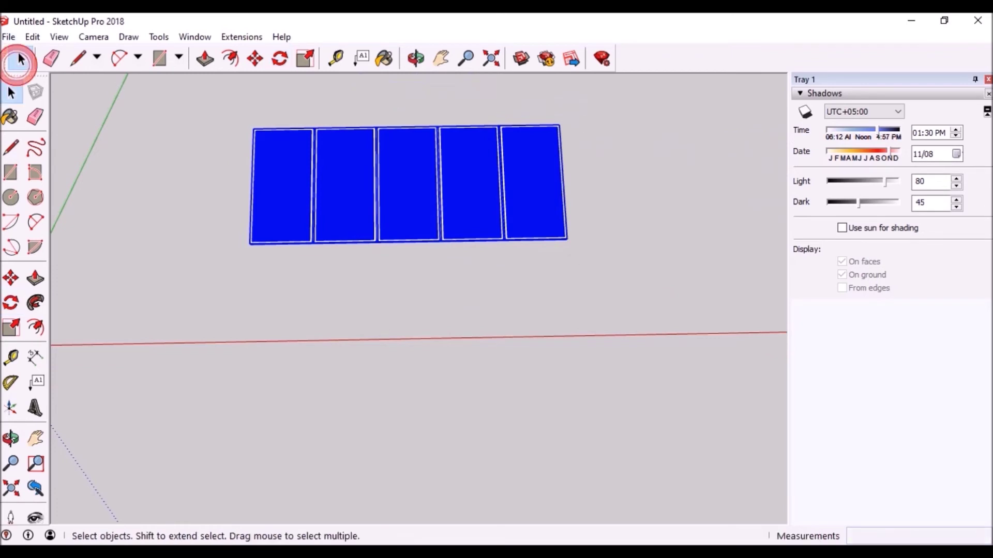
click(924, 155)
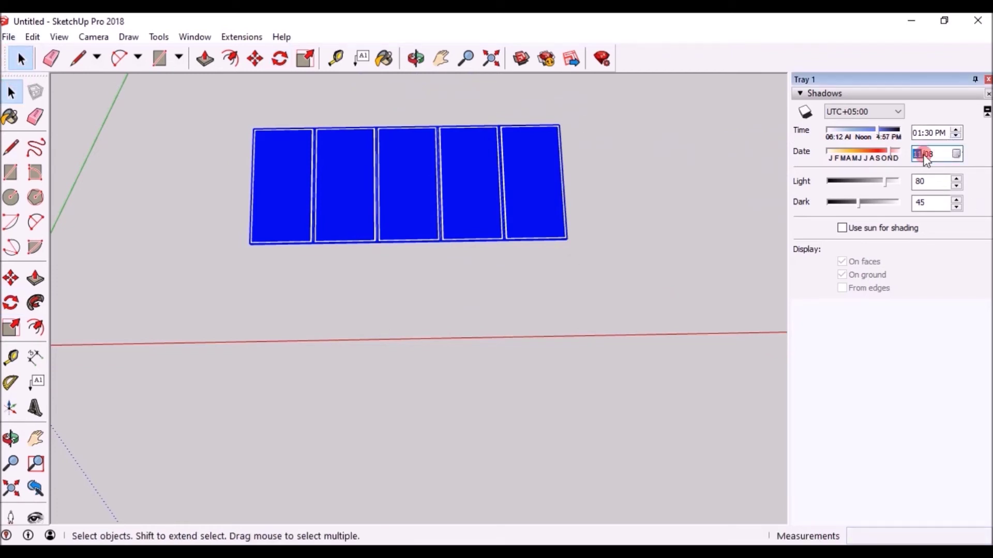
click(957, 154)
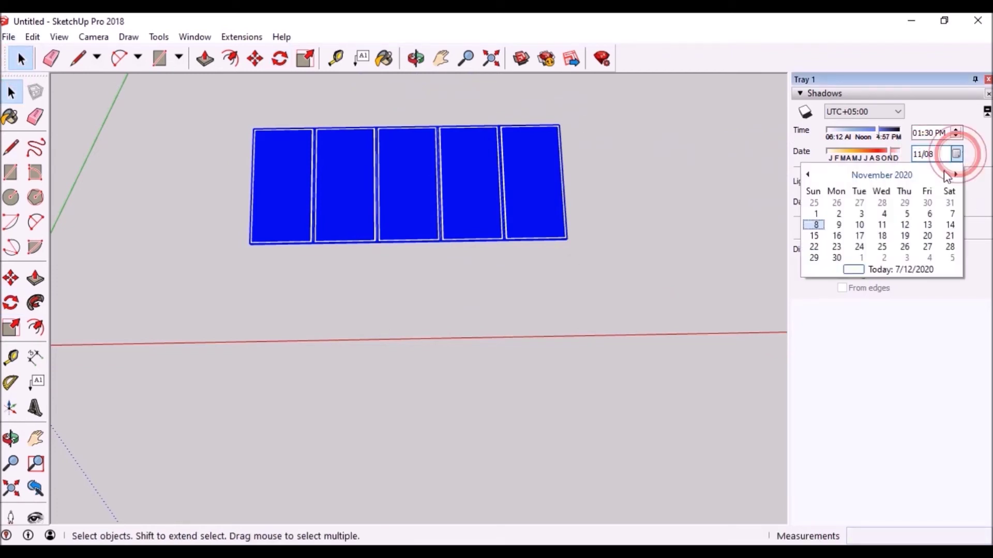
click(956, 175)
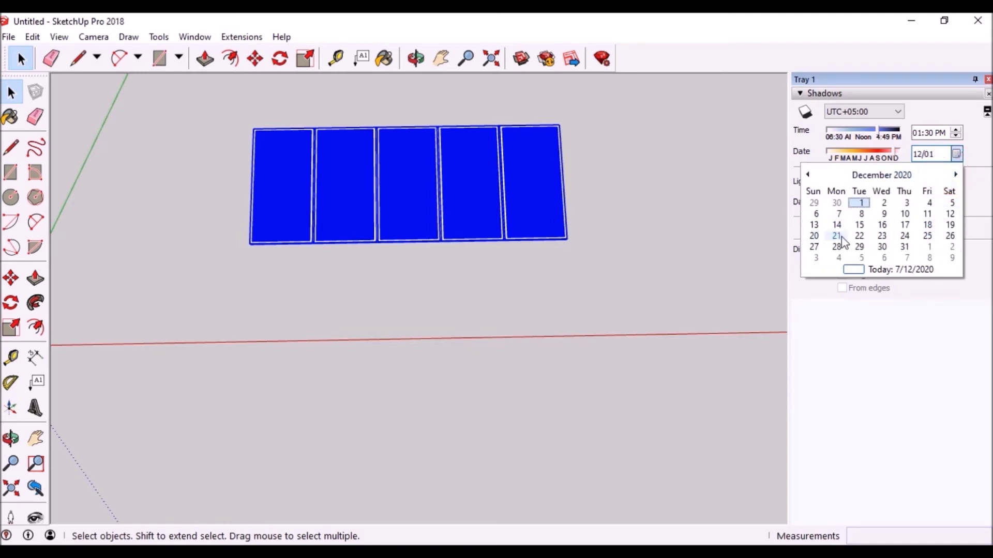
click(841, 238)
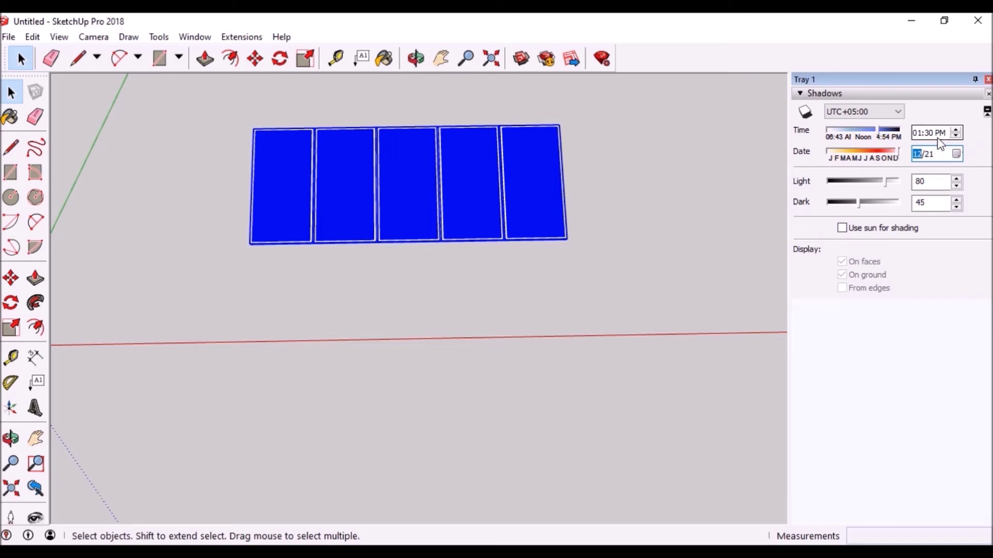
Step: Turn on shadows so the tilted row casts a ground shadow
click(59, 37)
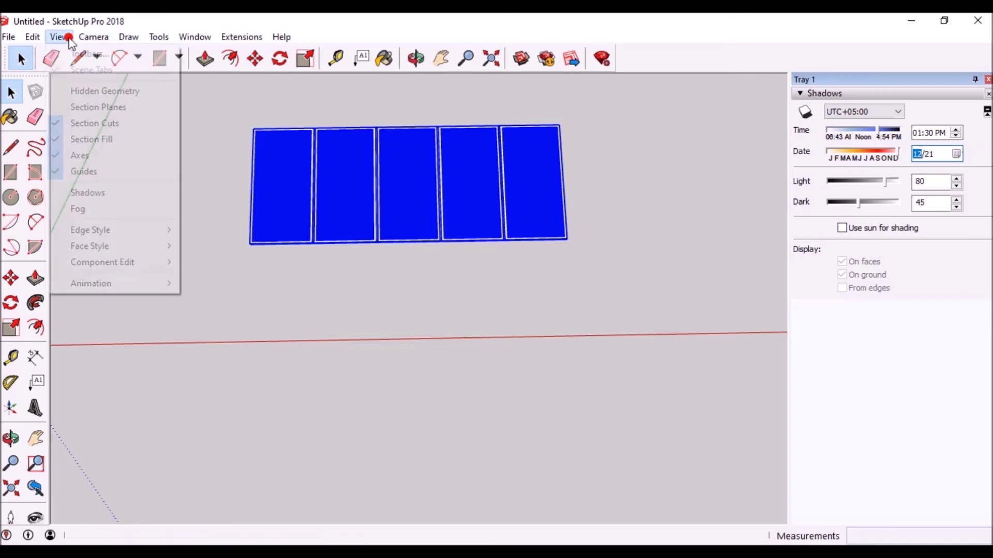
click(88, 194)
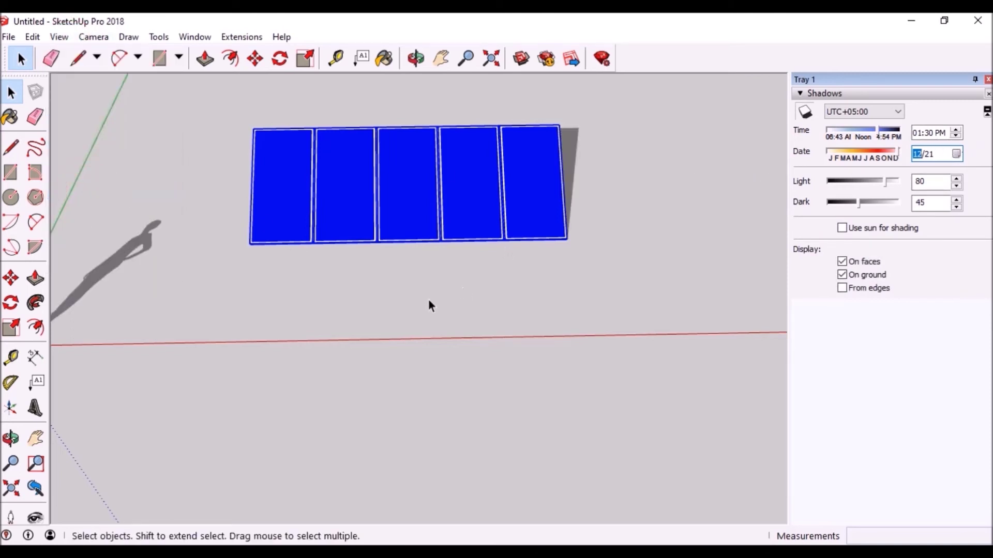
scroll(475, 219, down, 2)
scroll(475, 181, up, 4)
scroll(476, 180, down, 2)
Step: Move the shadow time to 9:00 AM and view the shadowed row frontally
mouse_move(458, 270)
middle_down()
mouse_move(538, 339)
mouse_move(656, 199)
mouse_move(153, 363)
mouse_move(257, 313)
mouse_move(331, 288)
mouse_move(72, 397)
mouse_move(519, 157)
mouse_move(581, 277)
mouse_move(481, 359)
mouse_move(399, 364)
middle_up()
mouse_move(879, 129)
mouse_down()
mouse_move(844, 133)
mouse_move(852, 134)
mouse_up()
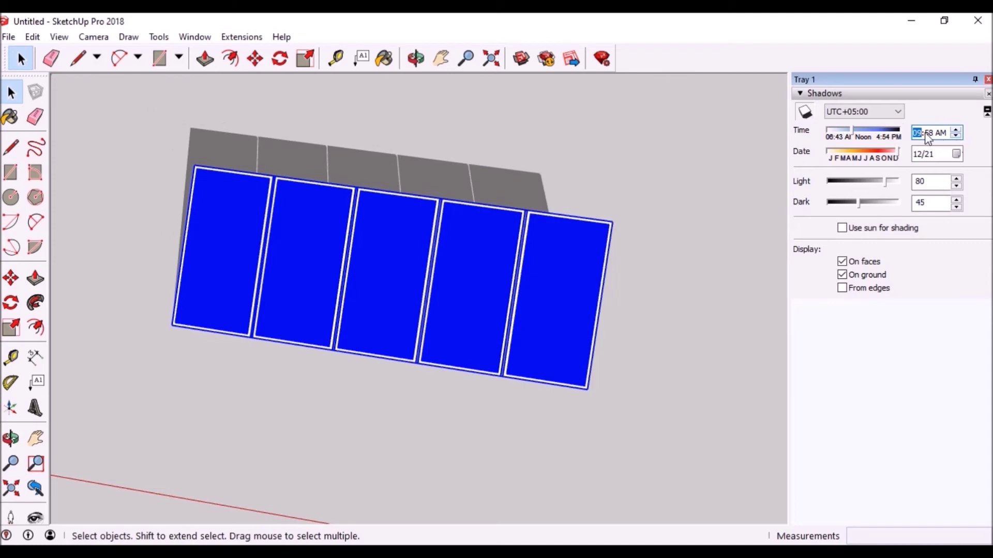
text(00)
middle_drag(311, 215, 322, 226)
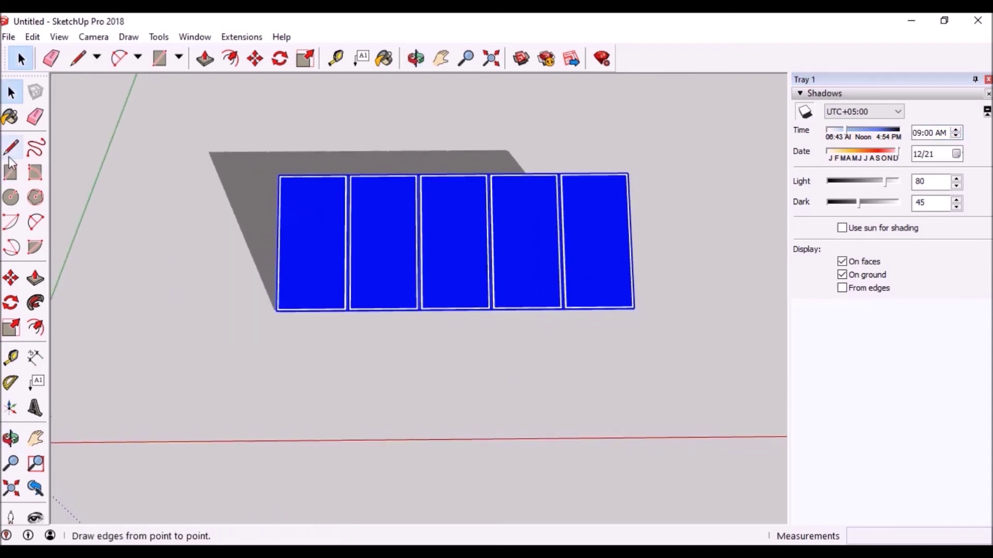
Step: Trace lines along the morning shadow's slanted left edge and back edge
click(9, 157)
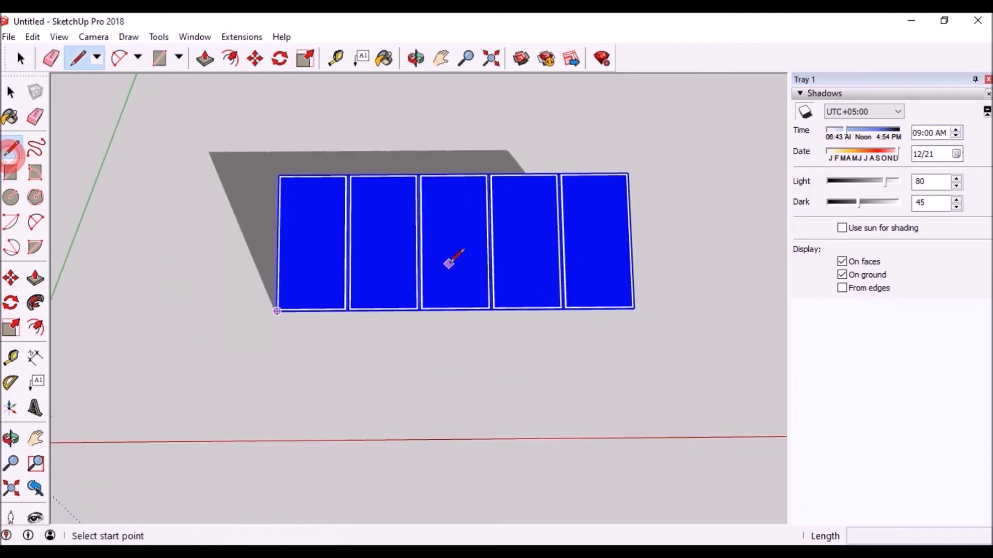
click(276, 311)
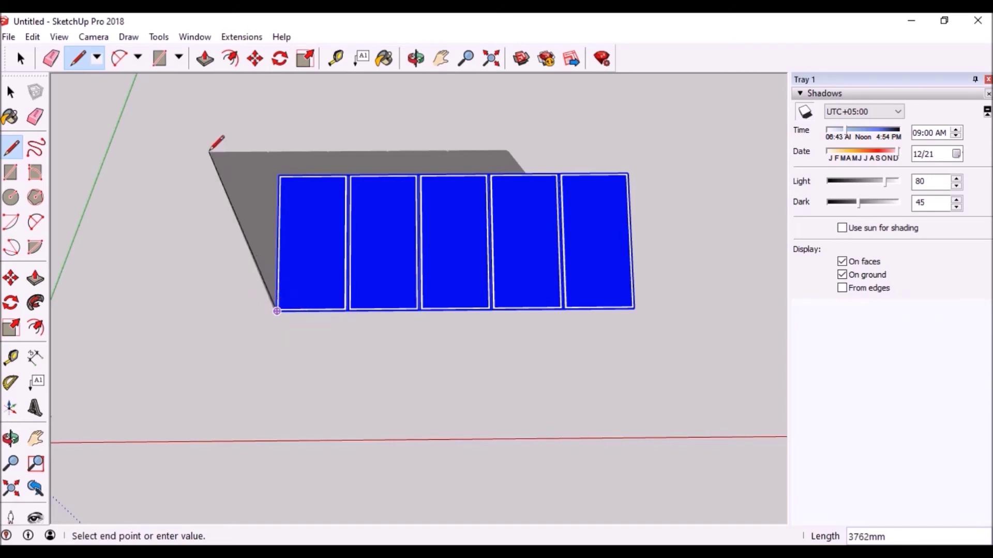
click(207, 152)
click(506, 150)
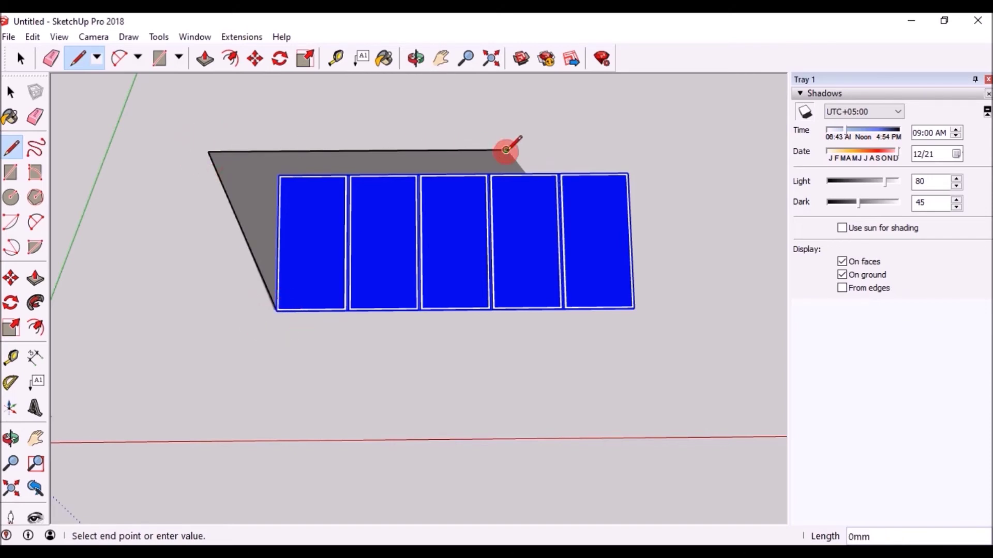
key(Escape)
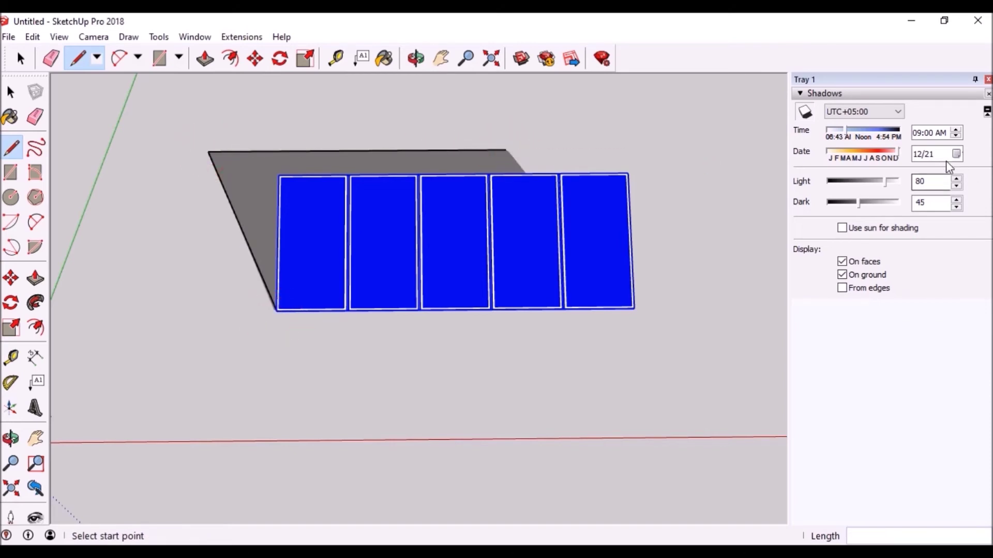
click(923, 135)
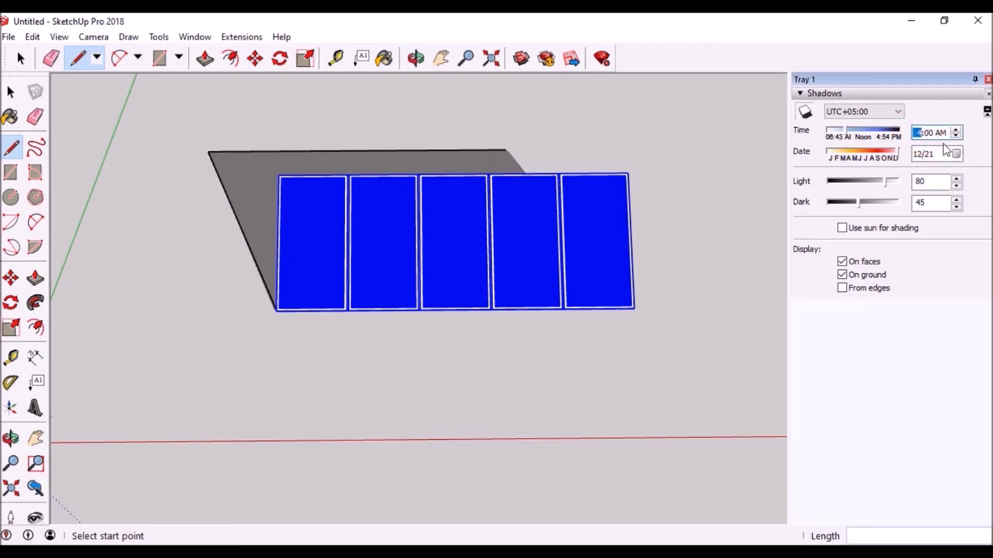
Step: Set the shadow time to 3:30 PM
click(940, 133)
click(956, 130)
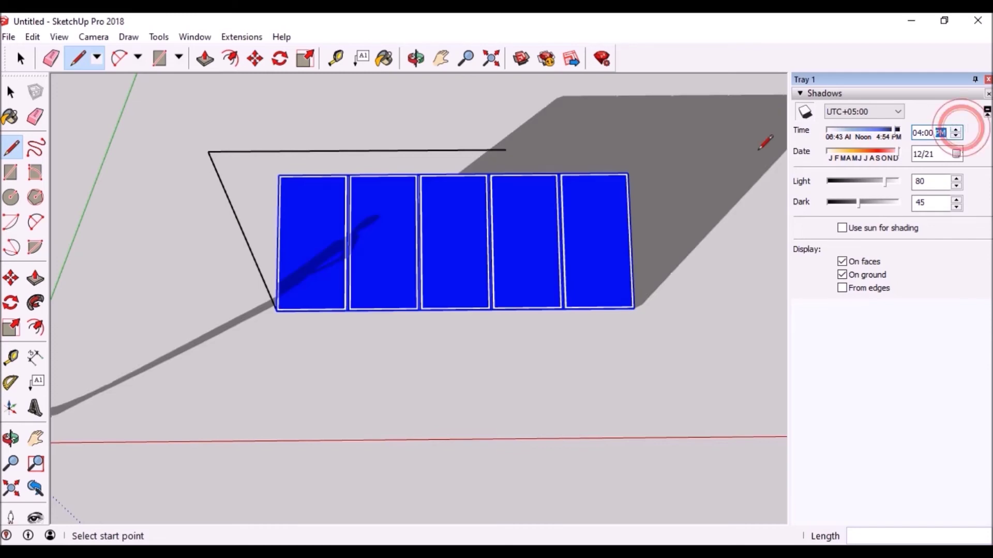
scroll(412, 212, down, 2)
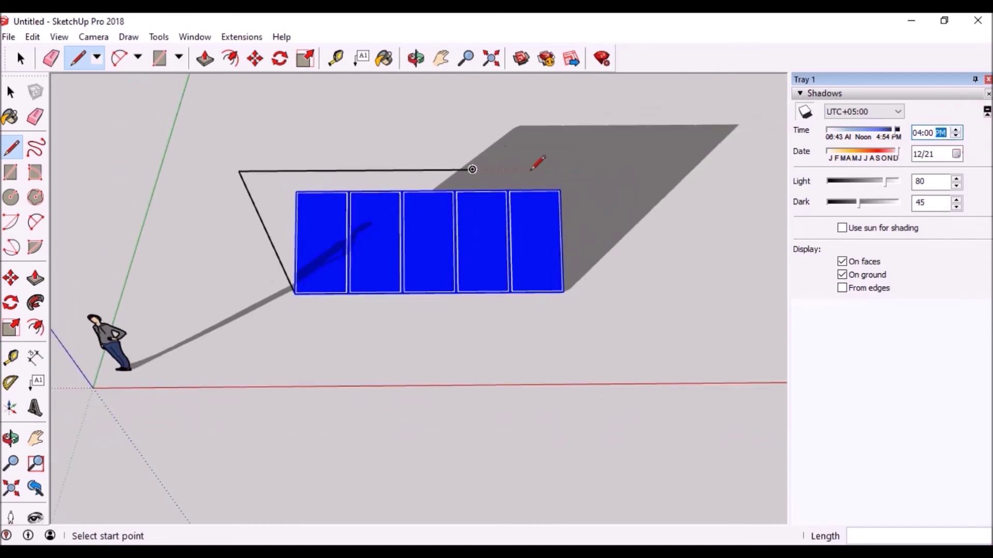
click(916, 132)
click(929, 133)
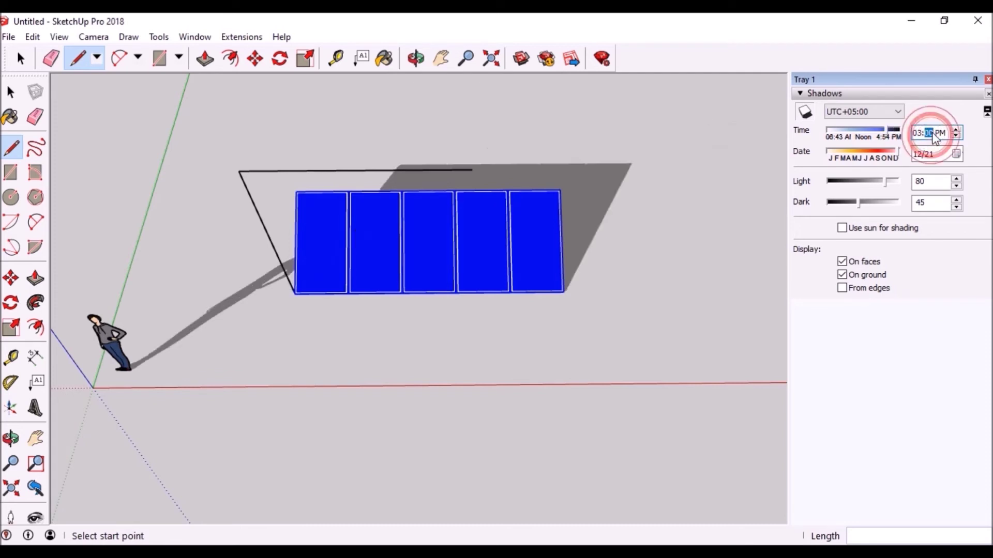
text(30)
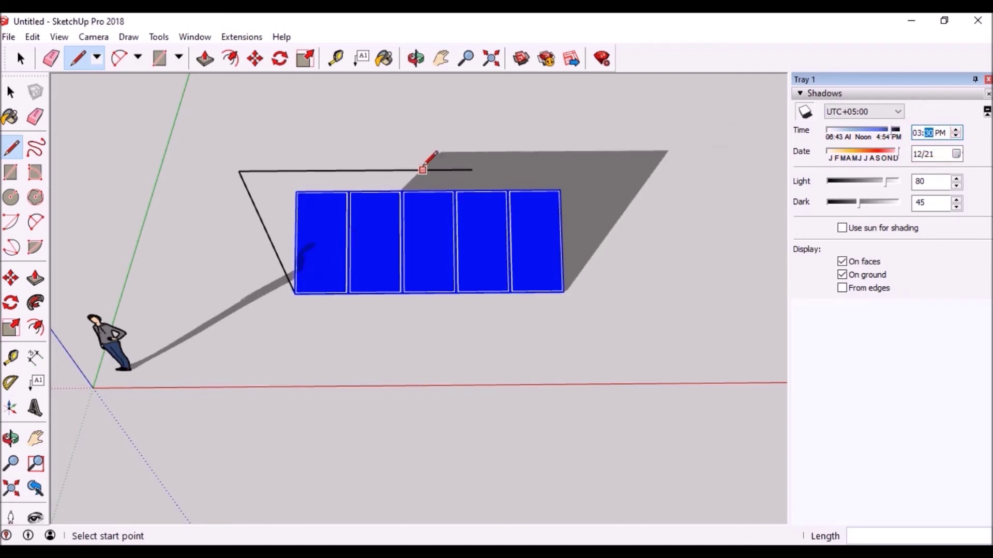
Step: Trace lines along the afternoon shadow's back and right edges
click(422, 169)
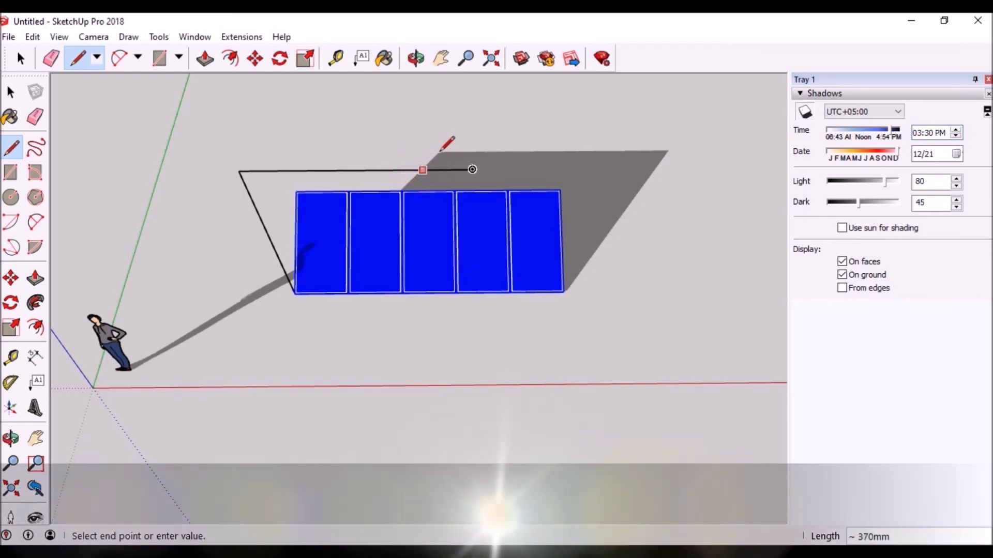
scroll(438, 151, up, 2)
scroll(444, 150, up, 1)
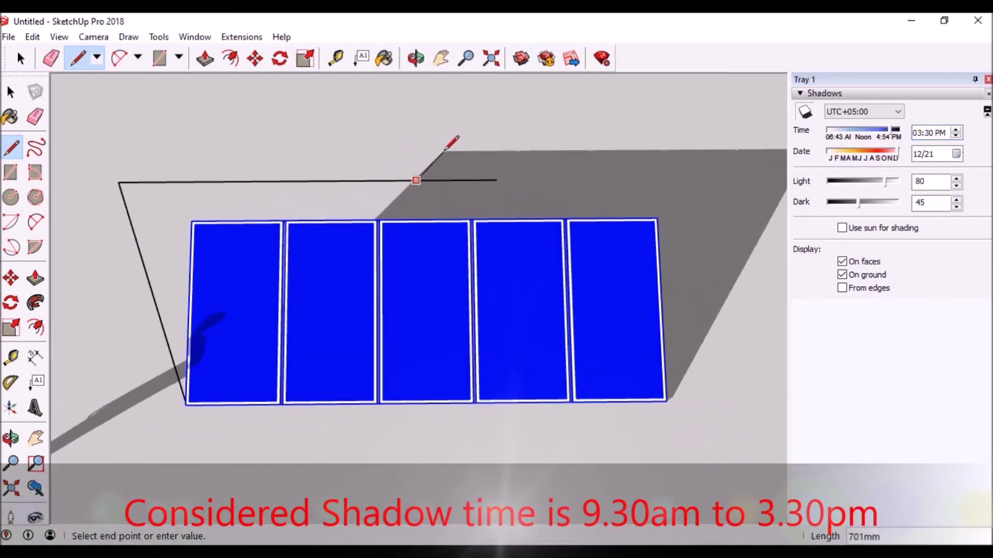
click(443, 150)
scroll(481, 151, down, 1)
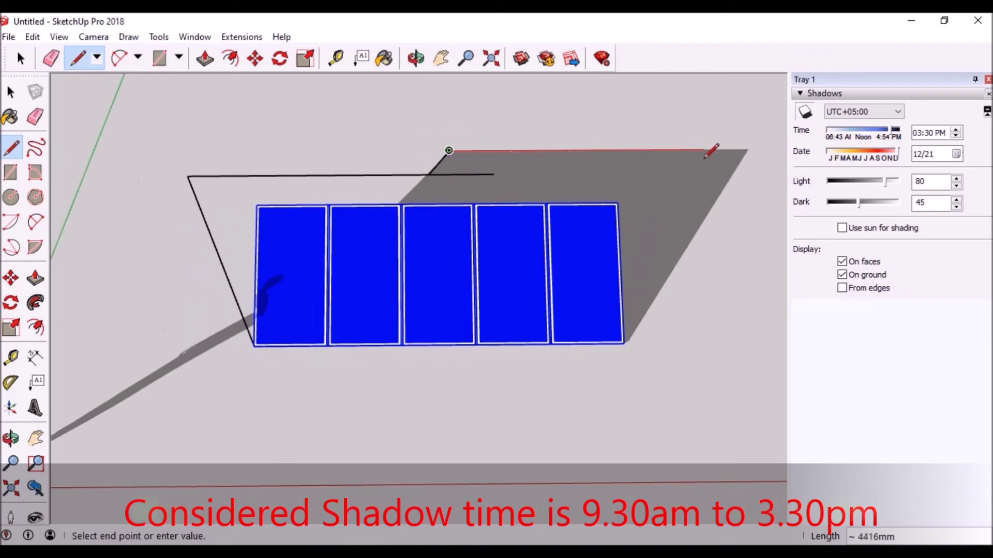
click(748, 149)
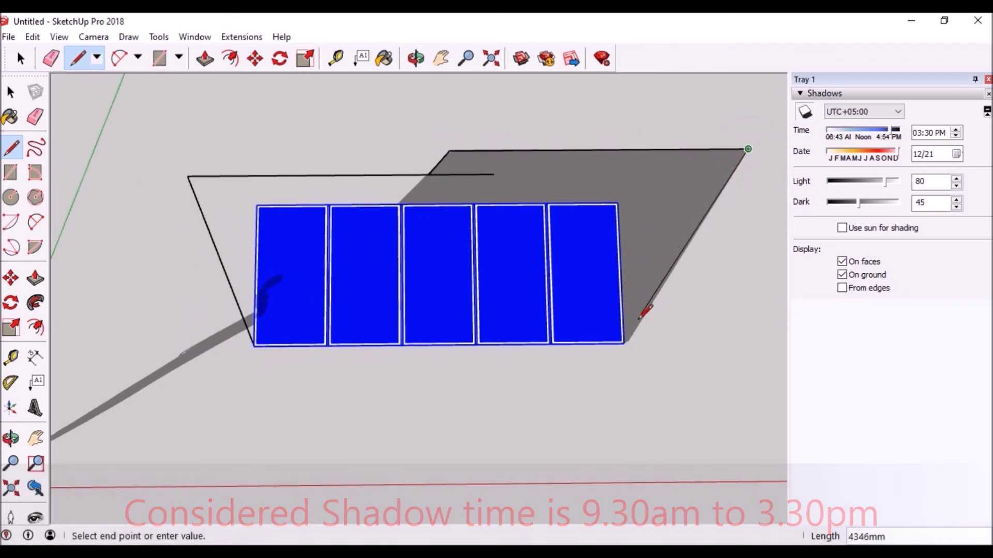
click(624, 343)
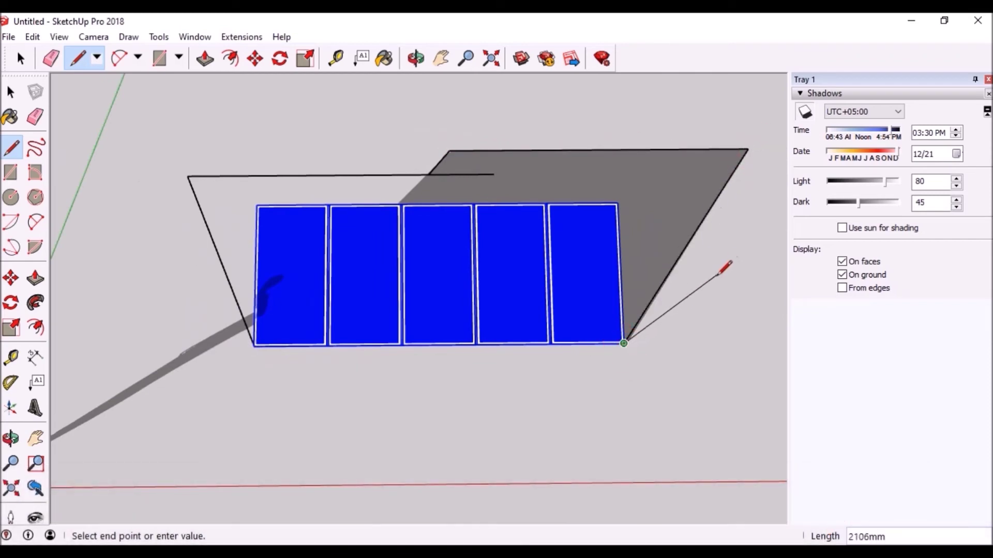
key(Escape)
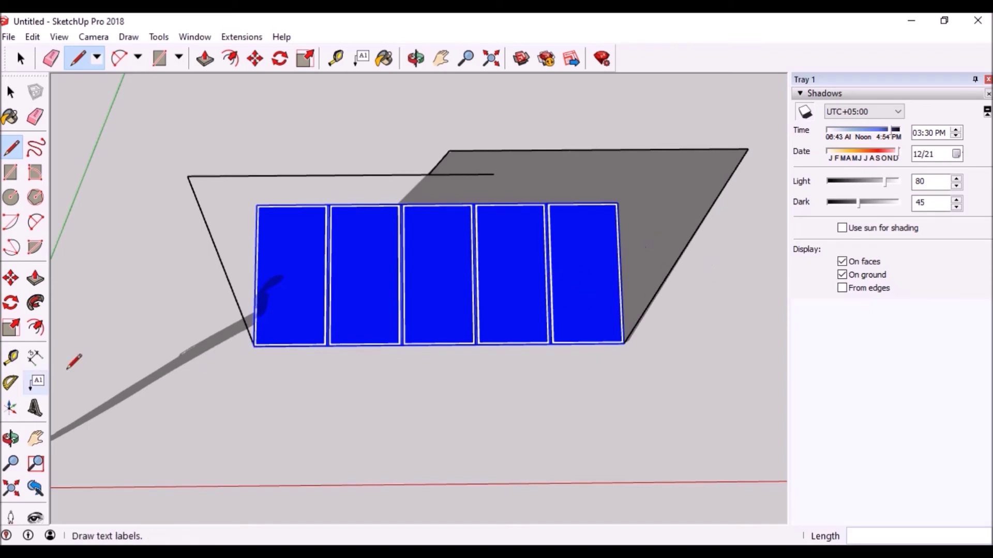
Step: Orbit around the panels and select the whole row with its shadow outlines
click(10, 438)
mouse_move(197, 409)
mouse_down()
mouse_move(495, 280)
mouse_move(616, 262)
mouse_move(443, 332)
mouse_move(181, 366)
mouse_move(134, 360)
mouse_up()
key(l)
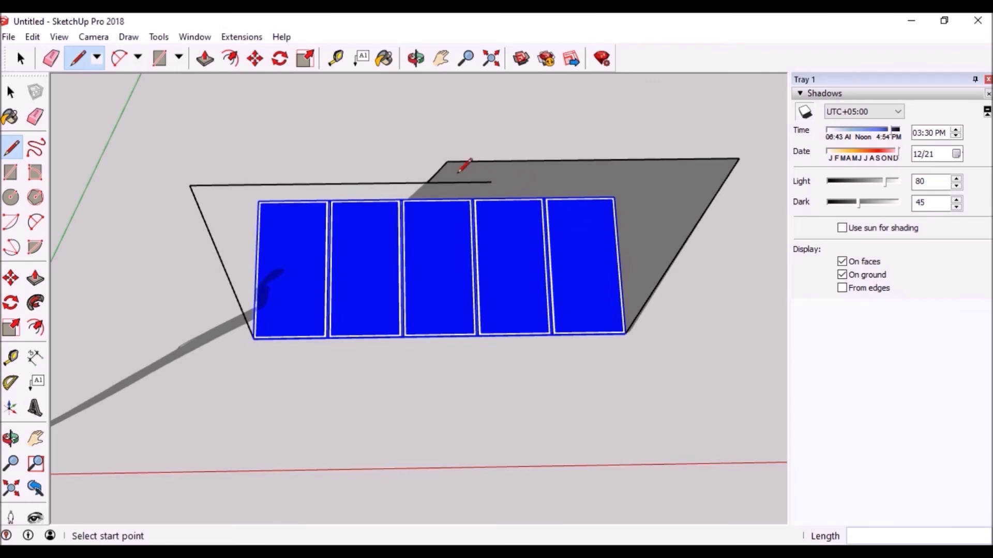
mouse_move(221, 351)
middle_down()
mouse_move(151, 363)
mouse_move(133, 350)
middle_up()
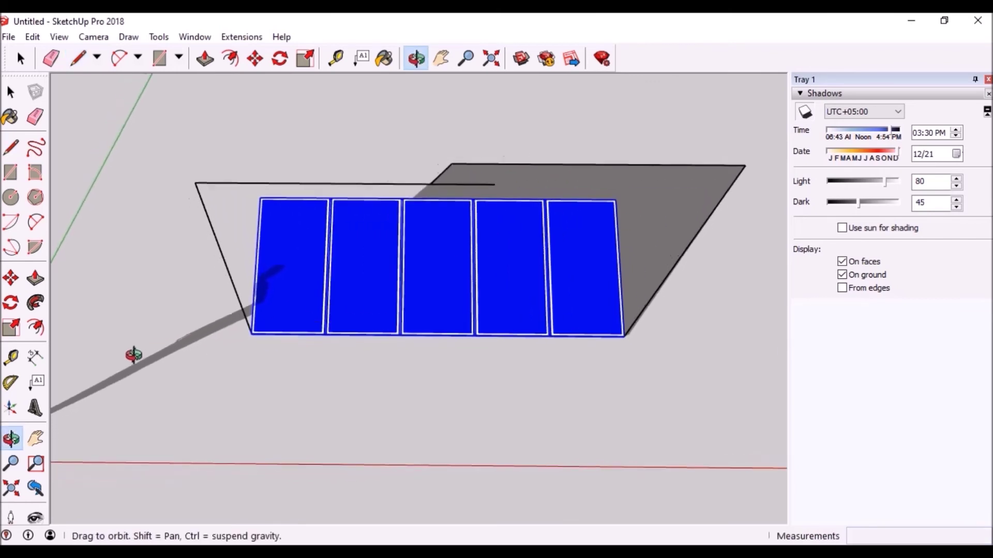
key(space)
mouse_move(188, 150)
mouse_down()
mouse_move(749, 420)
mouse_move(705, 410)
mouse_up()
middle_drag(705, 410, 246, 377)
scroll(245, 378, down, 1)
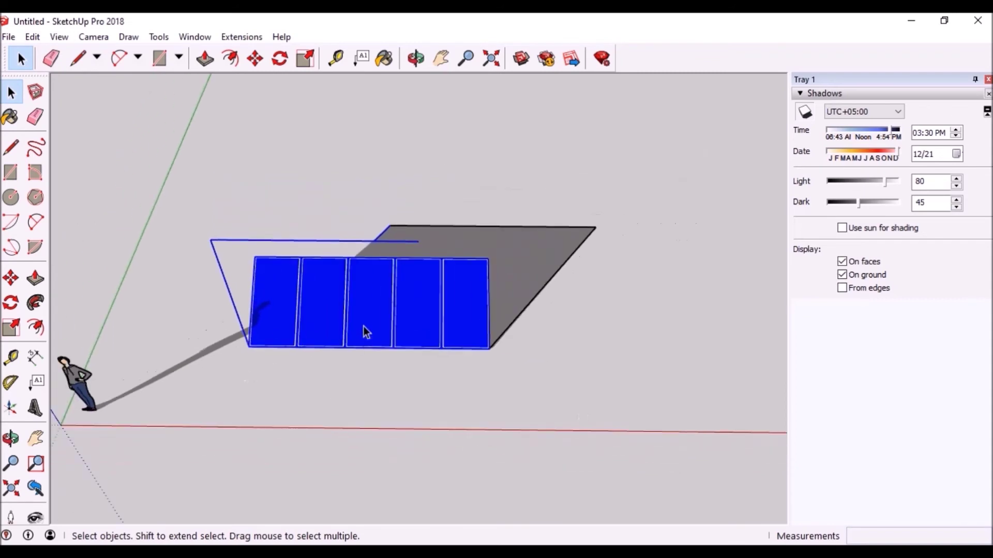
Step: Start a Move copy of the selected row from its corner
click(522, 238)
key(m)
key(ctrl)
click(249, 346)
scroll(88, 357, down, 1)
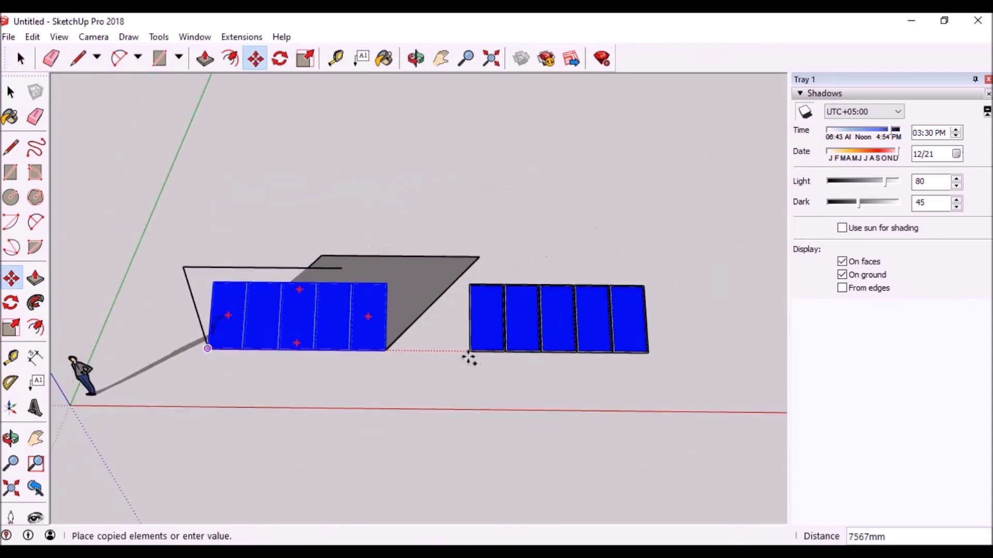
scroll(113, 371, down, 2)
Step: Place the copied row far right and rotate it to a shallower tilt about its lower edge
click(541, 359)
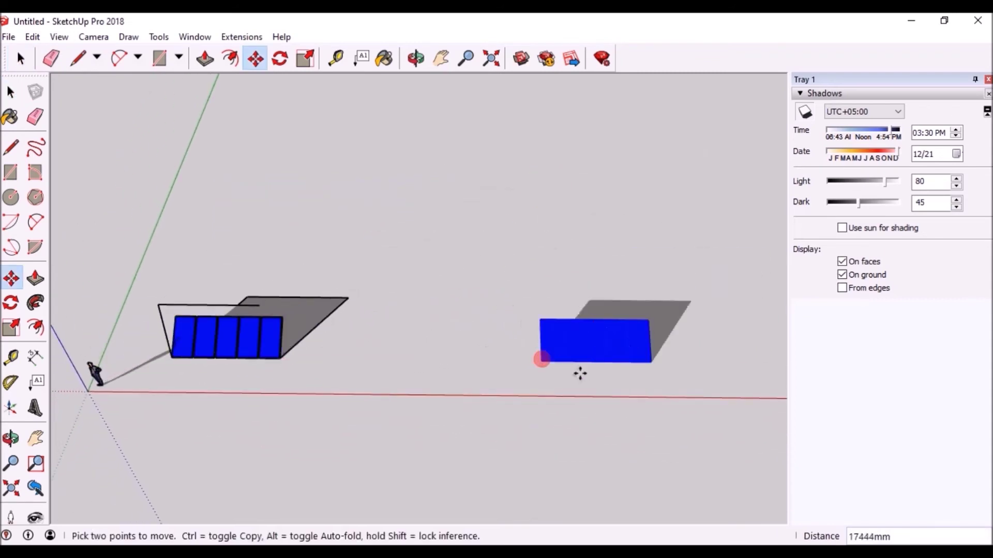
mouse_move(579, 373)
middle_down()
mouse_move(367, 430)
mouse_move(576, 295)
mouse_move(503, 348)
mouse_move(472, 459)
mouse_move(470, 363)
middle_up()
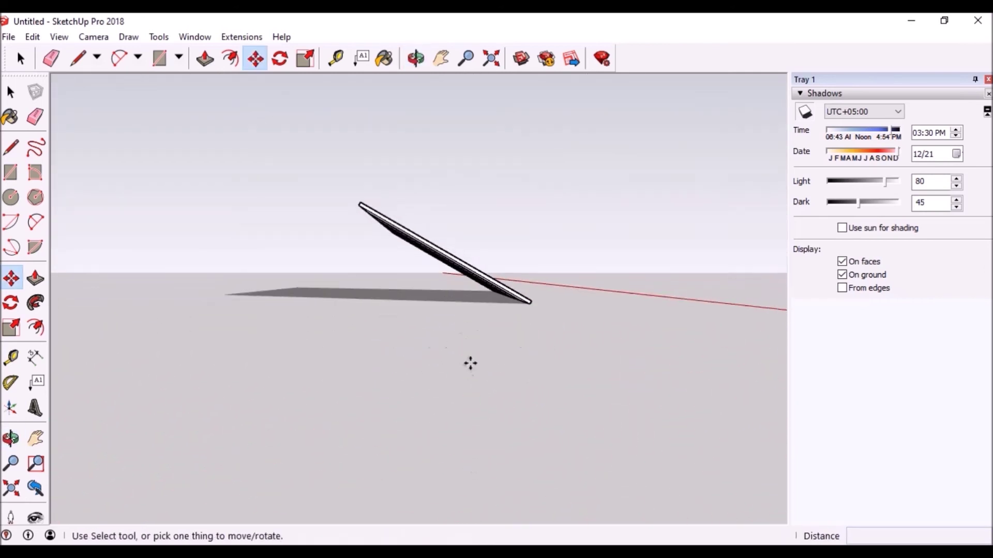
click(280, 58)
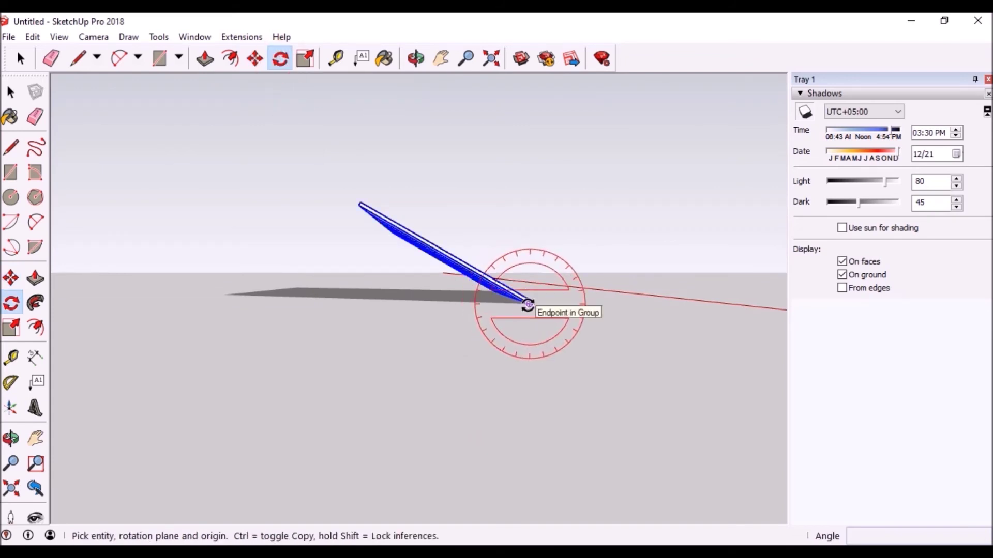
drag(529, 304, 358, 203)
click(359, 204)
text(5)
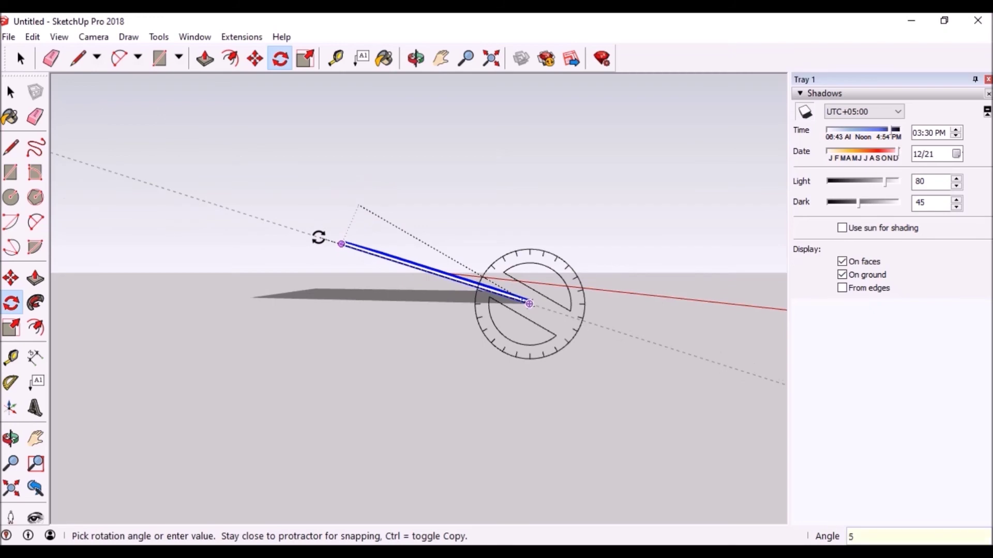
key(Return)
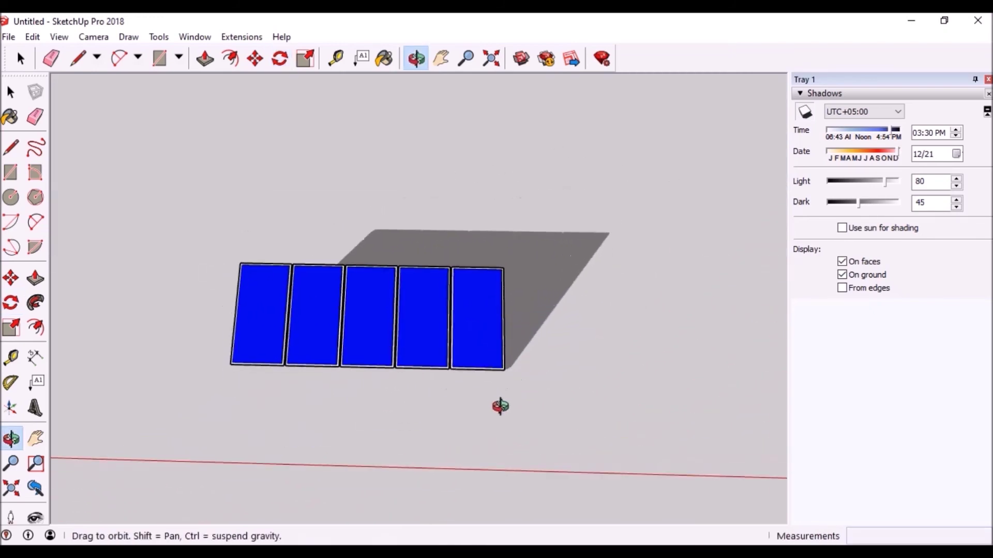
key(q)
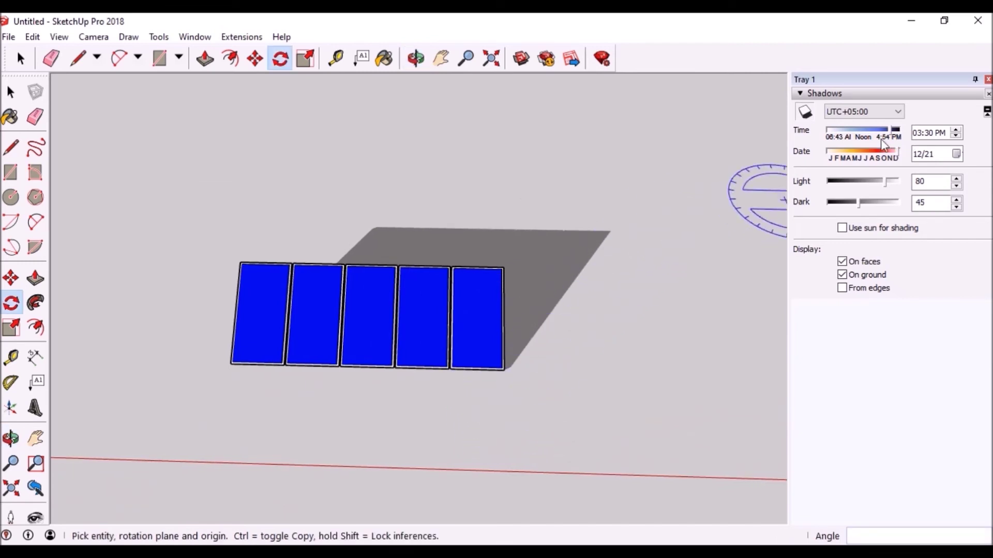
Step: Outline the re-tilted row's 3:30 PM shadow with lines
click(72, 62)
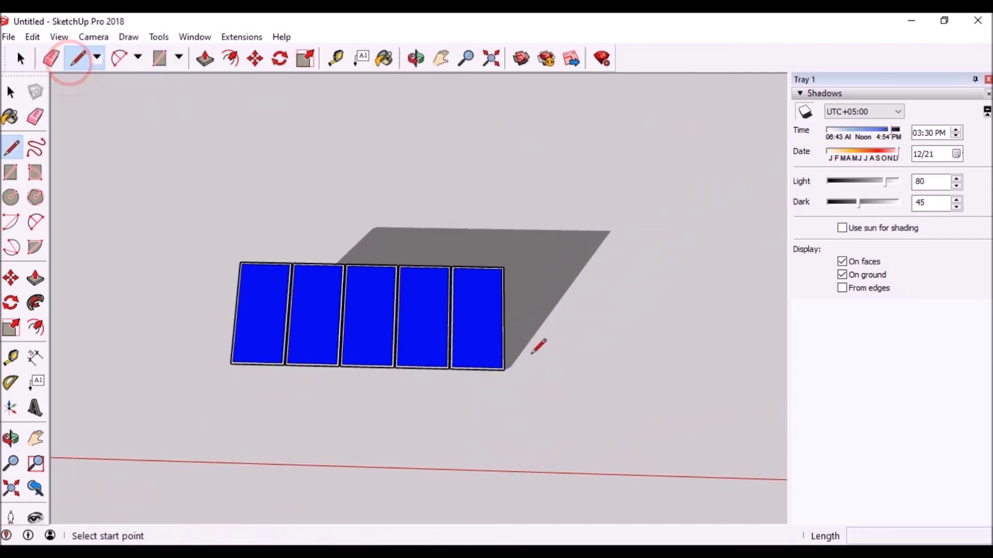
click(502, 367)
scroll(610, 229, up, 2)
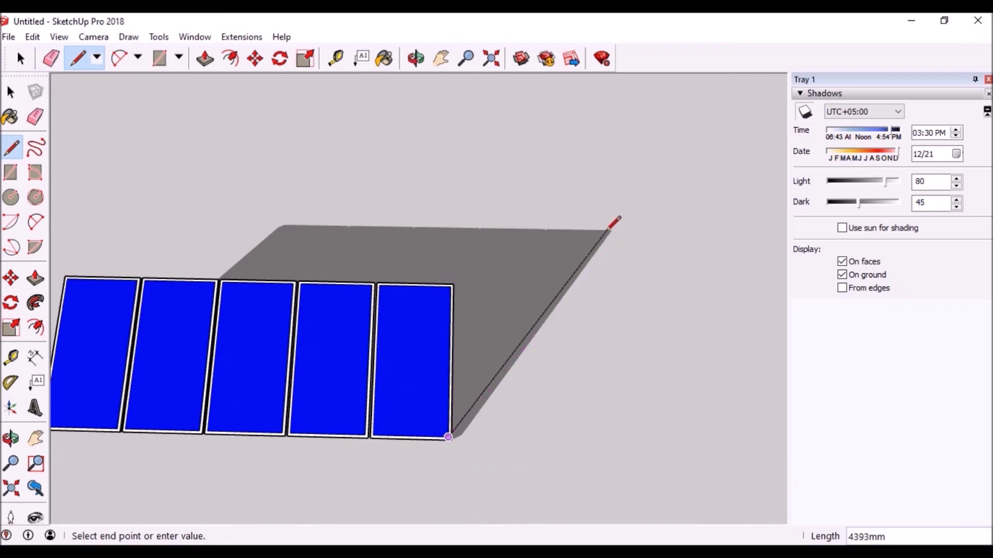
click(608, 232)
click(281, 225)
click(248, 253)
Step: Set the shadow time back to 09:00 AM
click(917, 136)
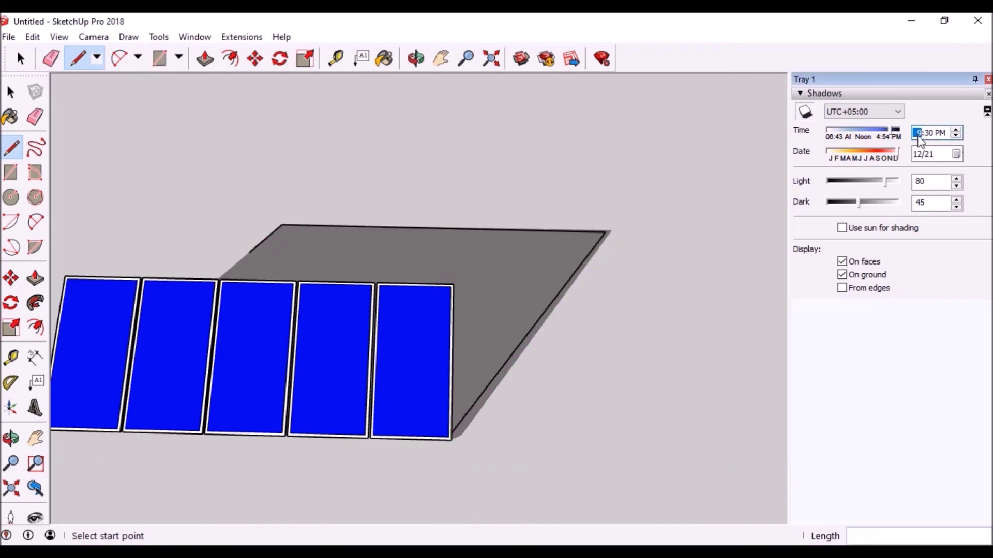
text(900)
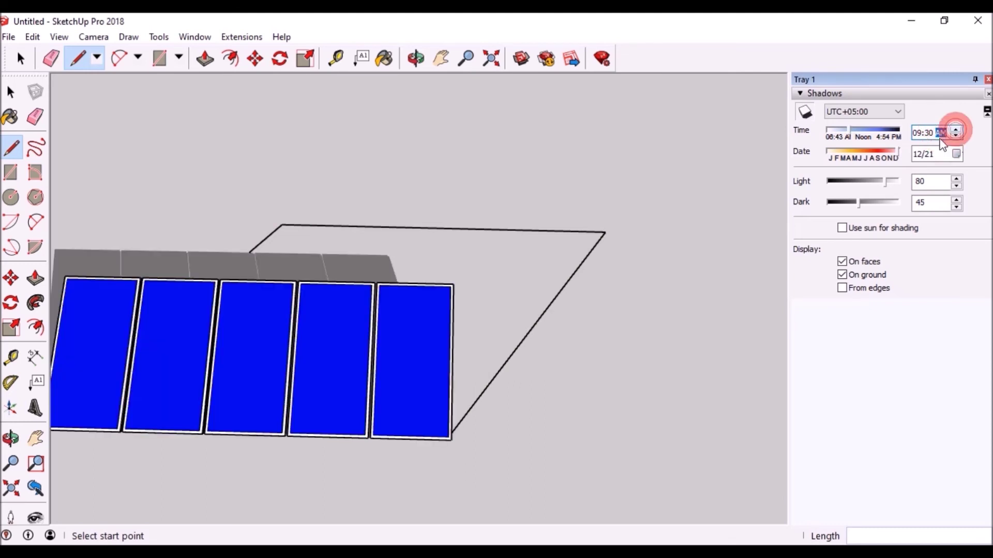
scroll(477, 226, down, 2)
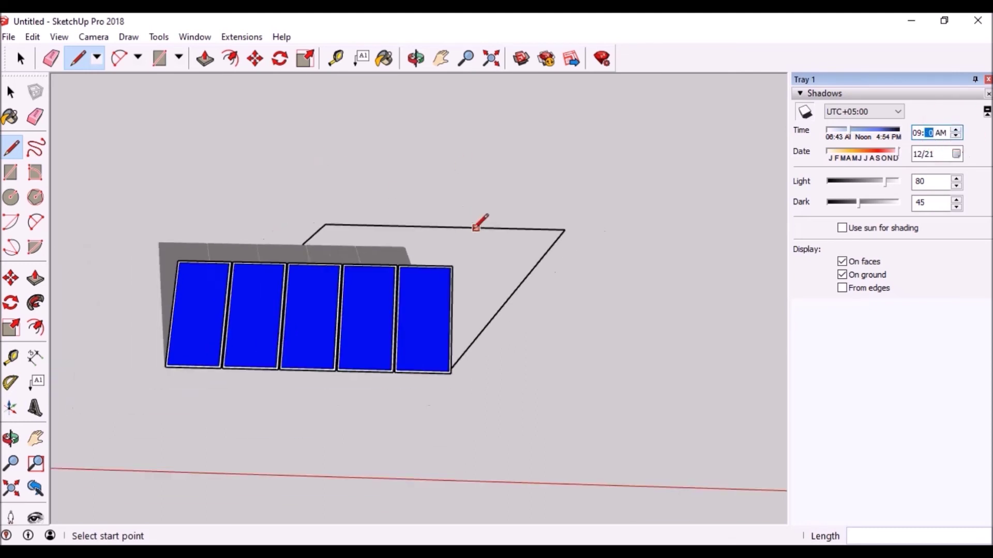
click(302, 244)
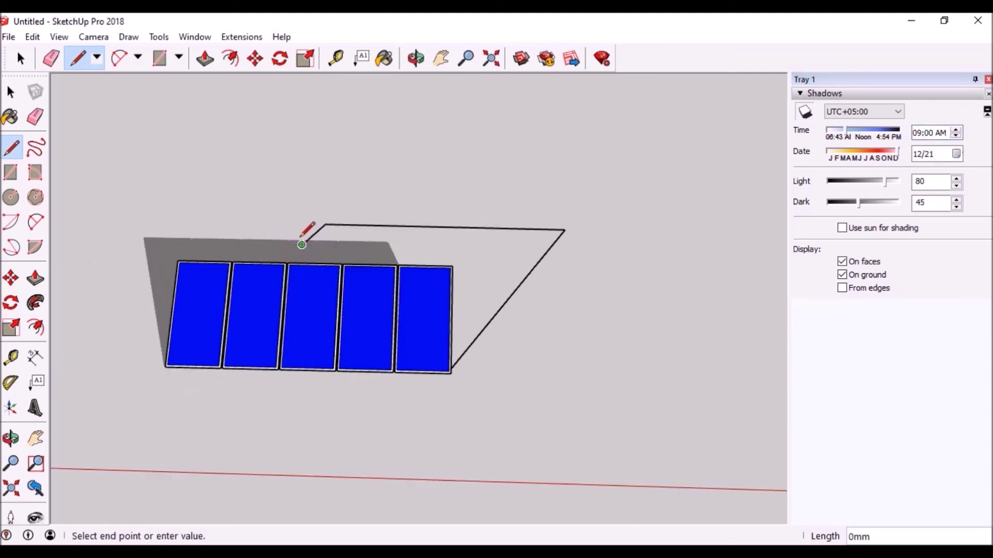
scroll(301, 245, up, 2)
scroll(301, 244, up, 2)
key(Escape)
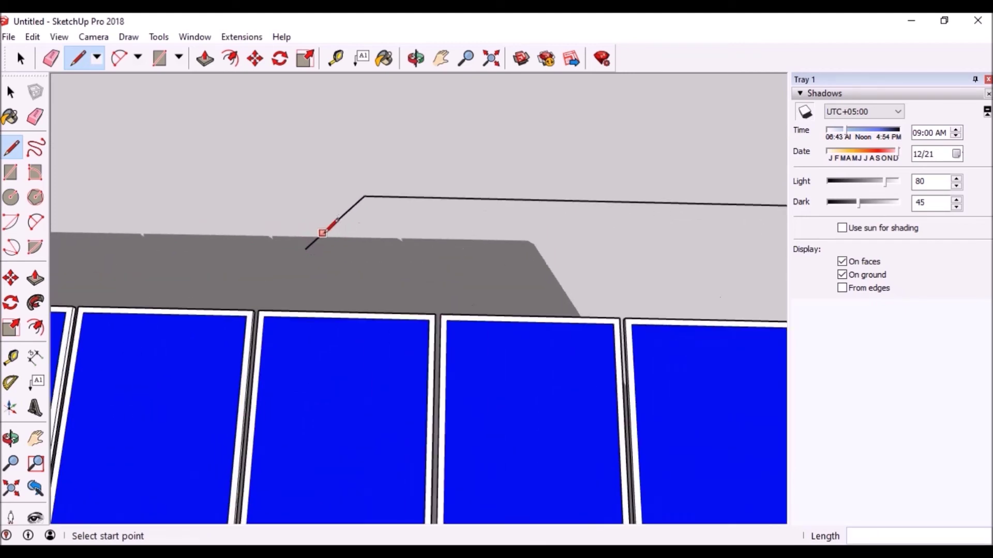
Step: Trace the morning shadow's top edge and corner down to the panel corner
click(322, 234)
scroll(491, 217, down, 2)
scroll(620, 222, down, 2)
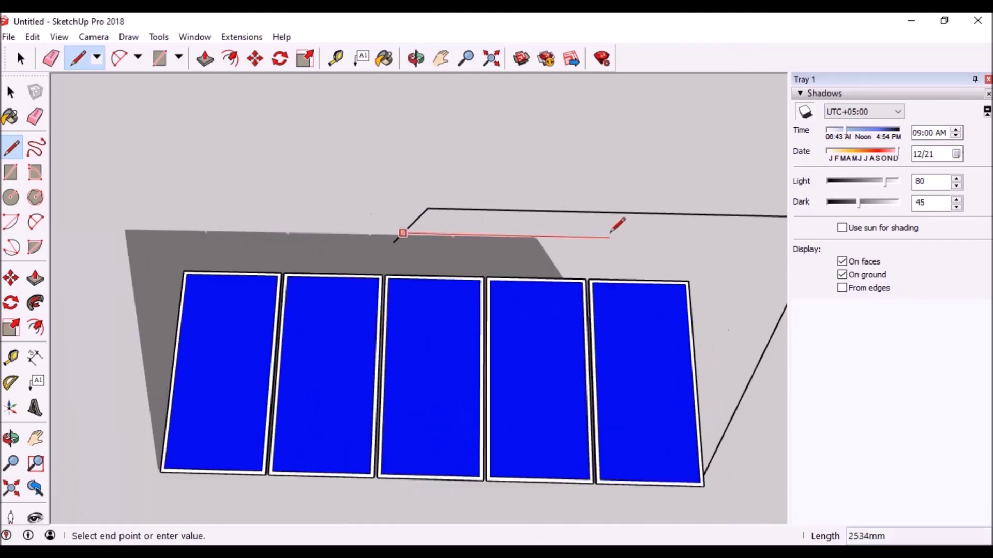
click(164, 226)
click(209, 445)
scroll(243, 336, down, 5)
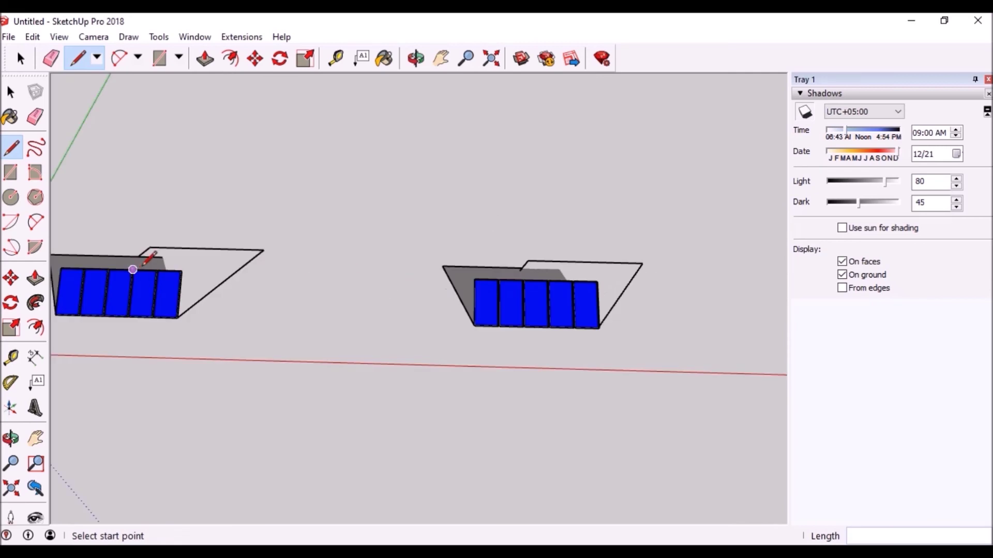
scroll(557, 236, down, 2)
scroll(241, 269, up, 1)
scroll(246, 270, up, 3)
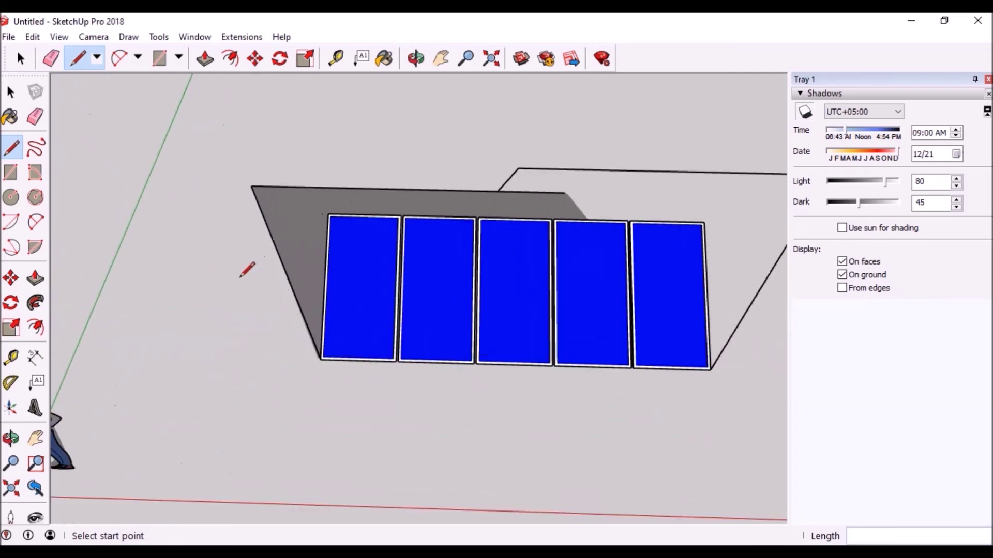
scroll(239, 275, up, 1)
Step: Dimension the left row's winter shadow edges at 3771 mm and 4974 mm
key(t)
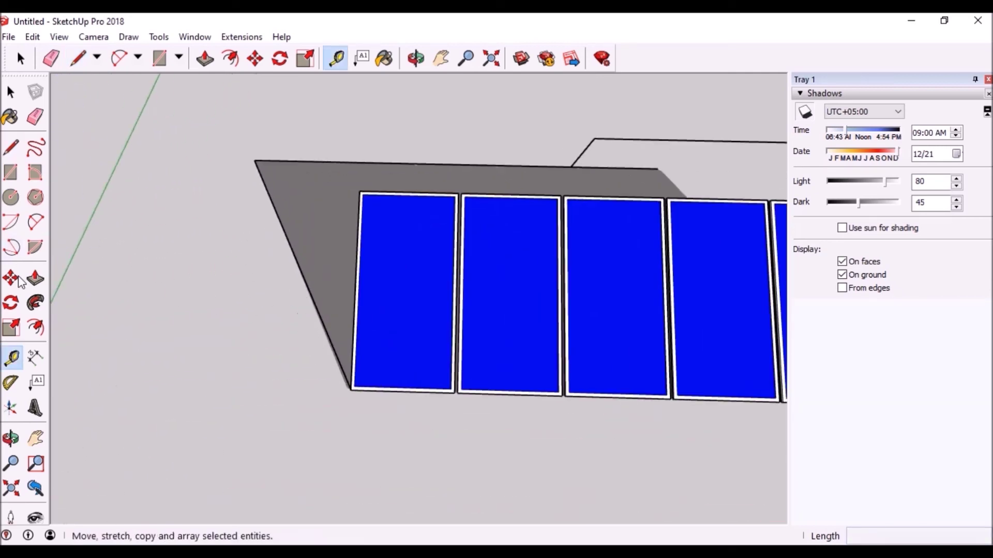
click(35, 357)
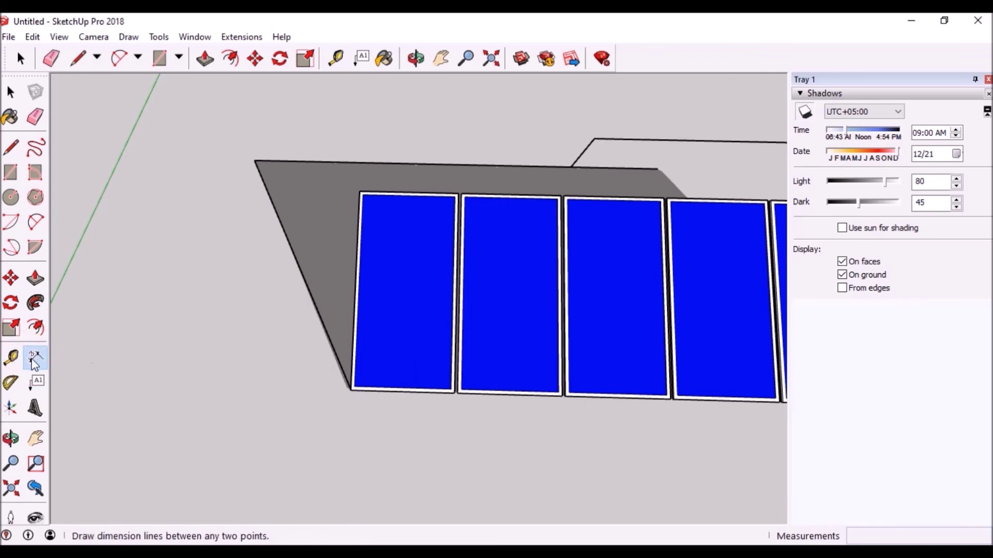
click(349, 392)
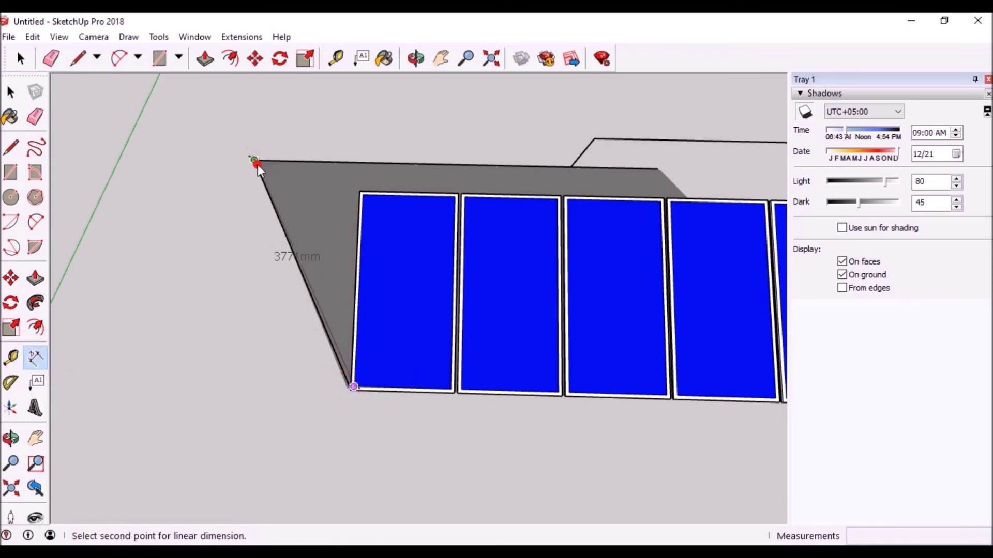
click(254, 161)
click(221, 169)
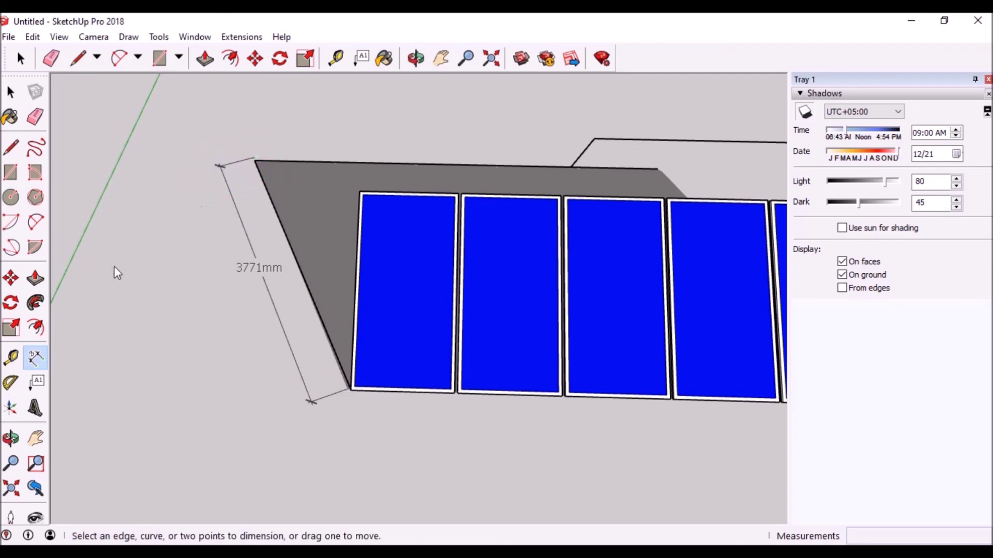
scroll(115, 270, down, 2)
scroll(97, 293, down, 2)
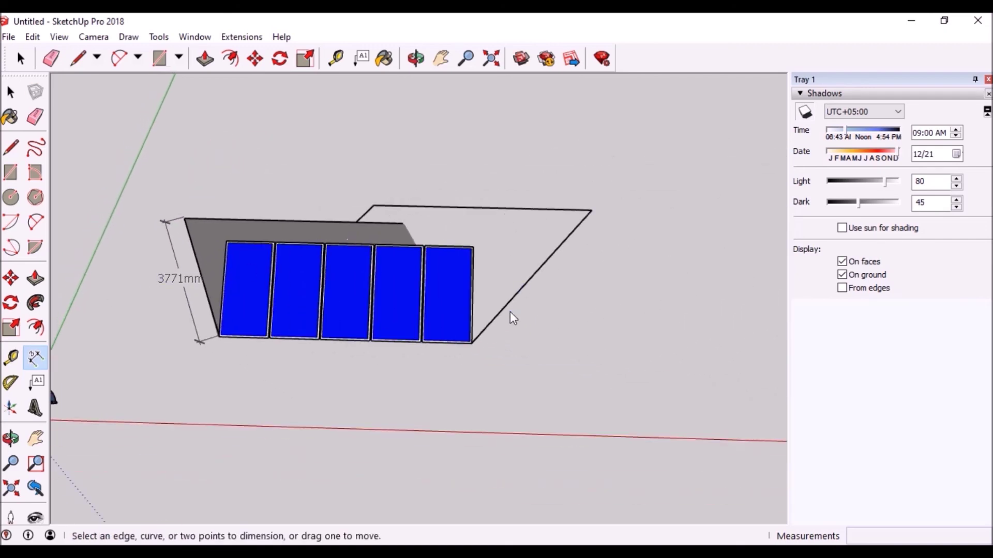
click(463, 345)
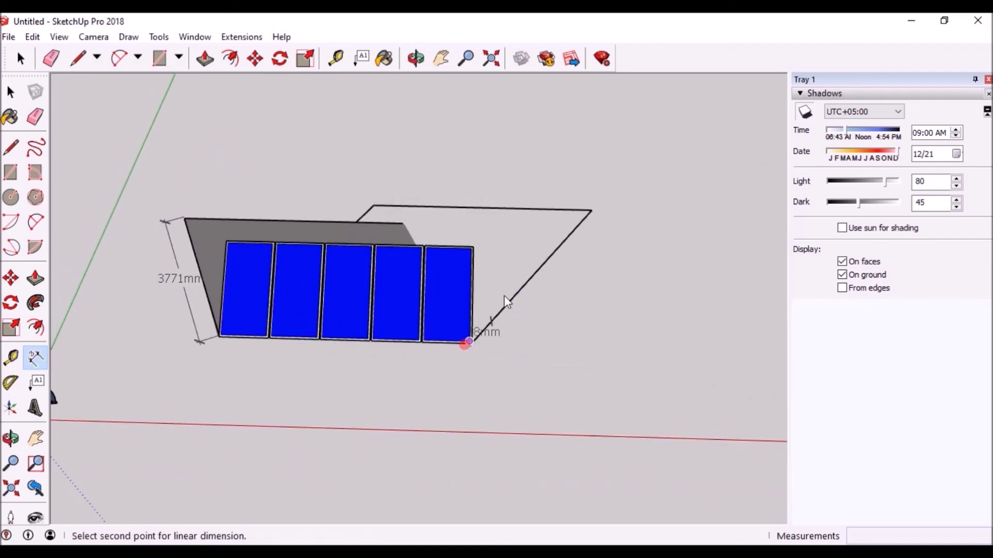
click(592, 212)
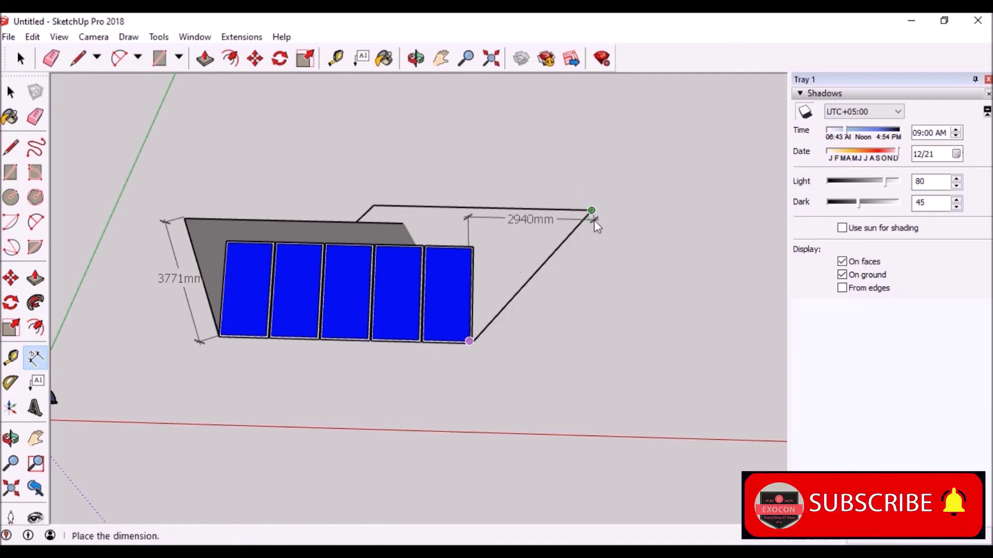
click(584, 263)
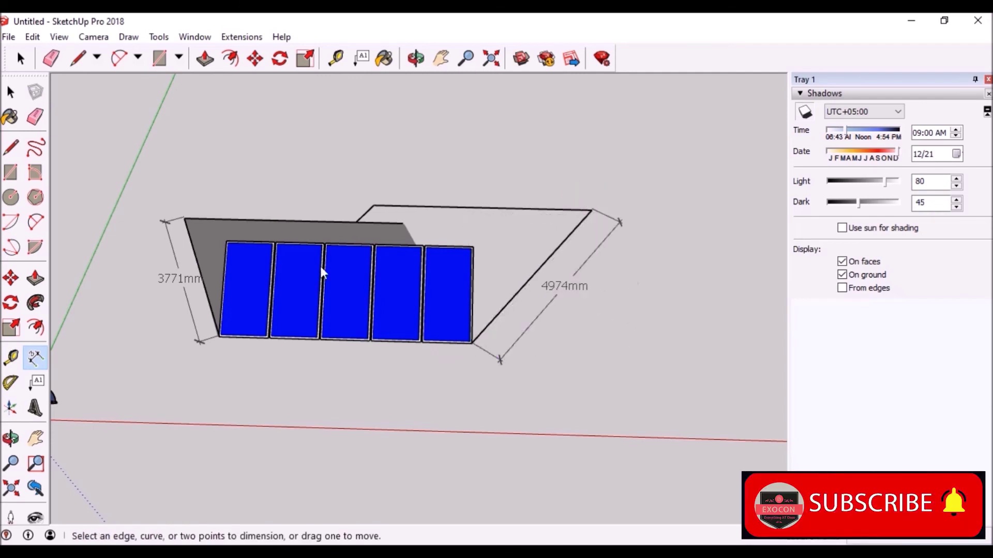
scroll(320, 271, down, 3)
scroll(707, 272, up, 3)
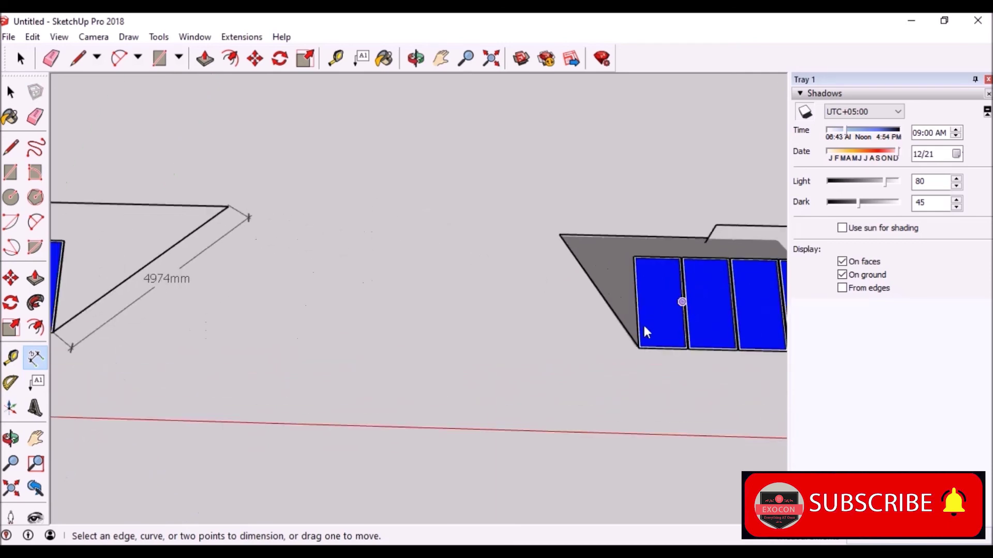
Step: Dimension the right row's winter shadow edges at 3532 mm and 4393 mm
click(637, 348)
click(560, 234)
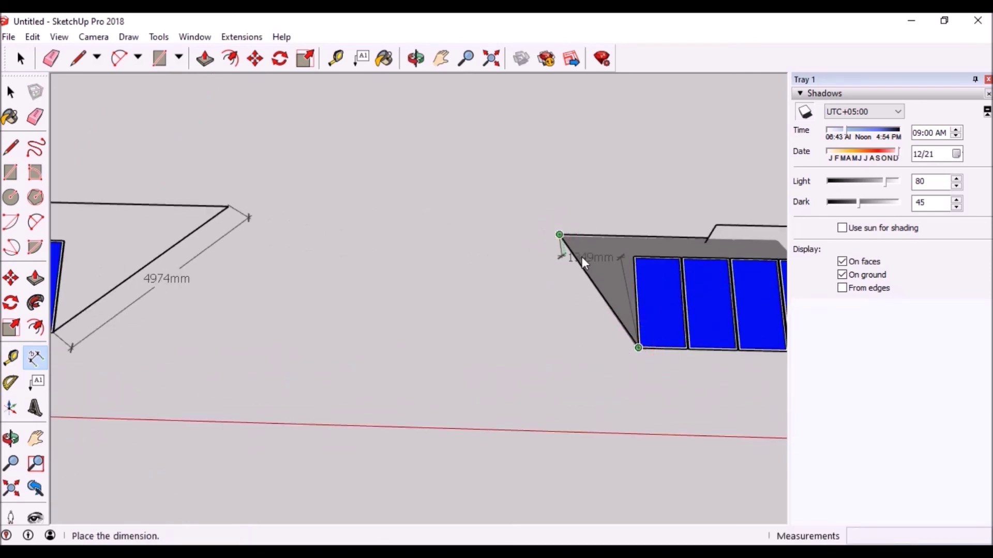
click(535, 267)
scroll(327, 289, down, 4)
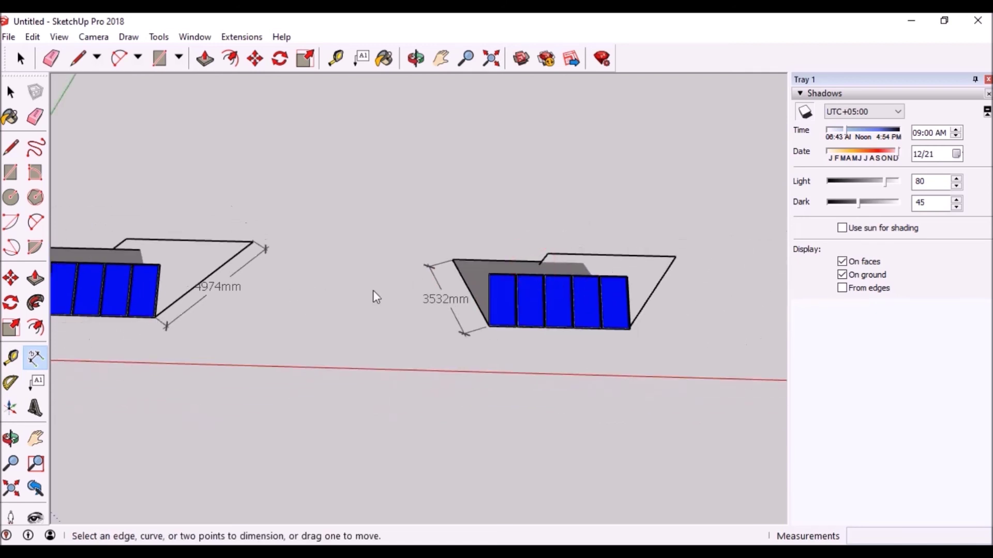
scroll(706, 271, up, 4)
scroll(706, 271, up, 1)
click(584, 362)
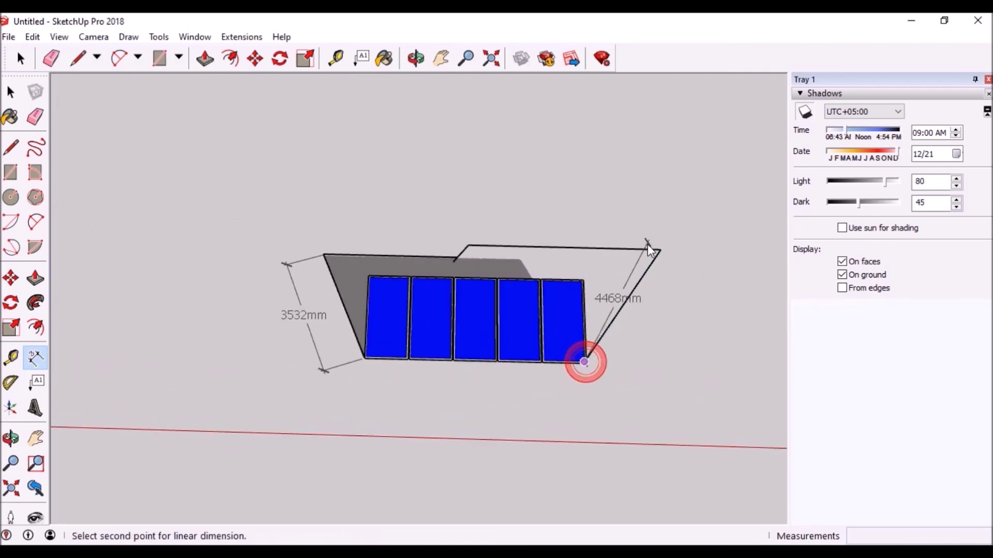
click(660, 249)
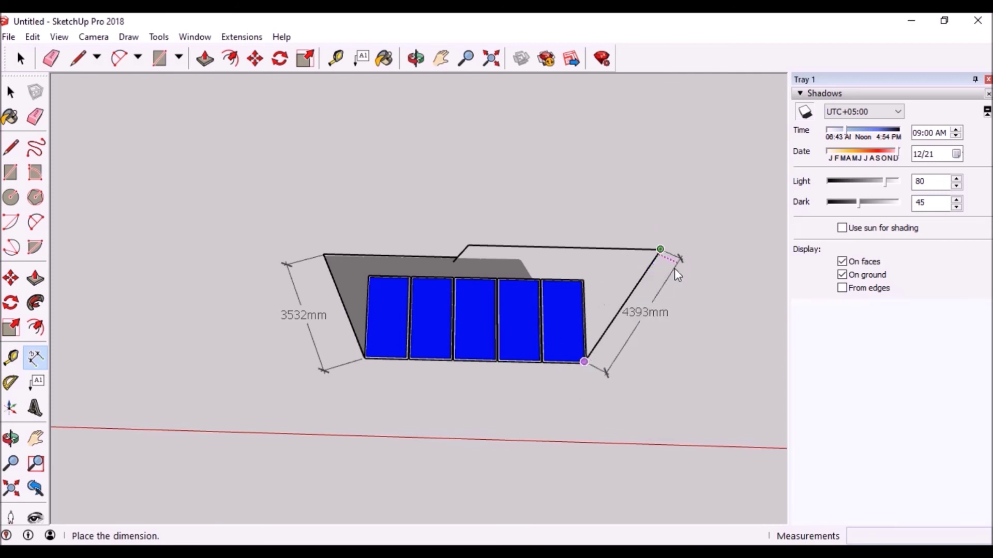
click(674, 268)
scroll(348, 324, down, 2)
scroll(310, 349, down, 2)
scroll(308, 349, down, 2)
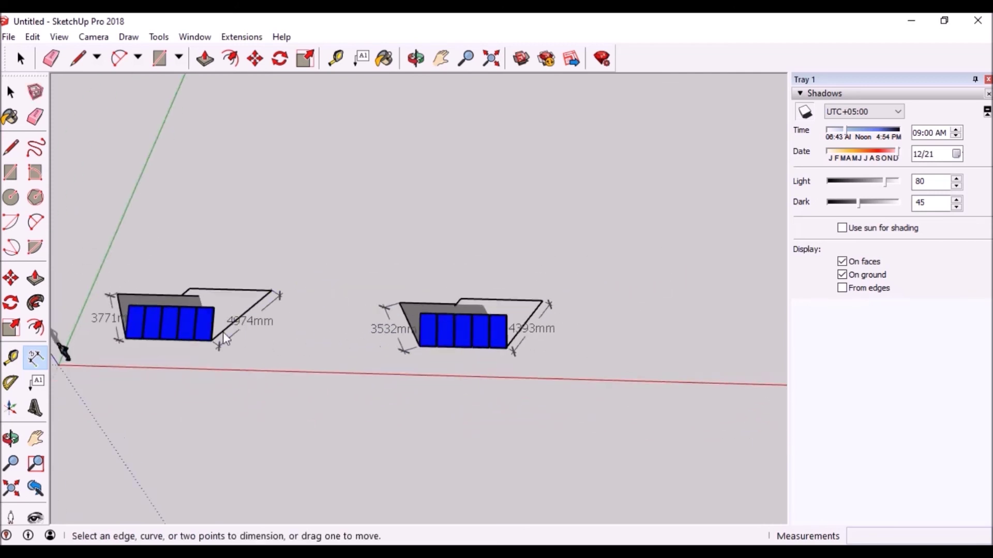
scroll(222, 332, up, 2)
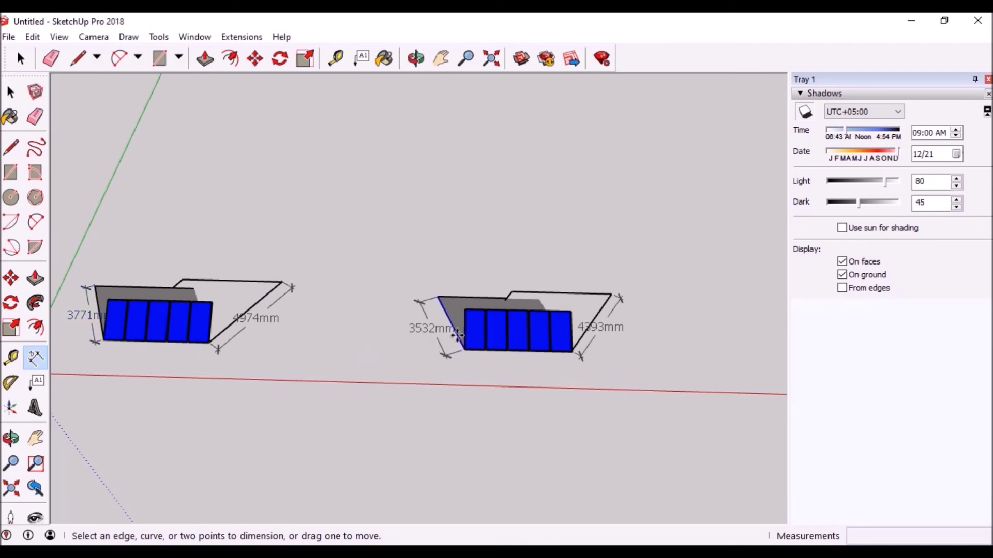
Step: Launch Calculator and compute the left-edge shadow difference 3771 − 3532 = 239
key(super)
text(CAL)
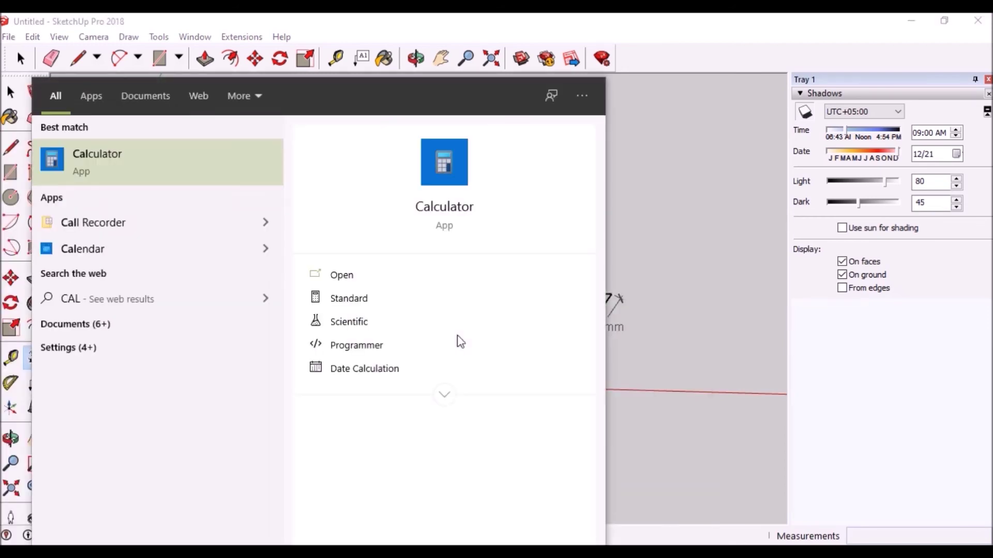
key(Return)
mouse_move(87, 141)
mouse_down()
mouse_move(649, 127)
mouse_move(662, 114)
mouse_up()
text(1)
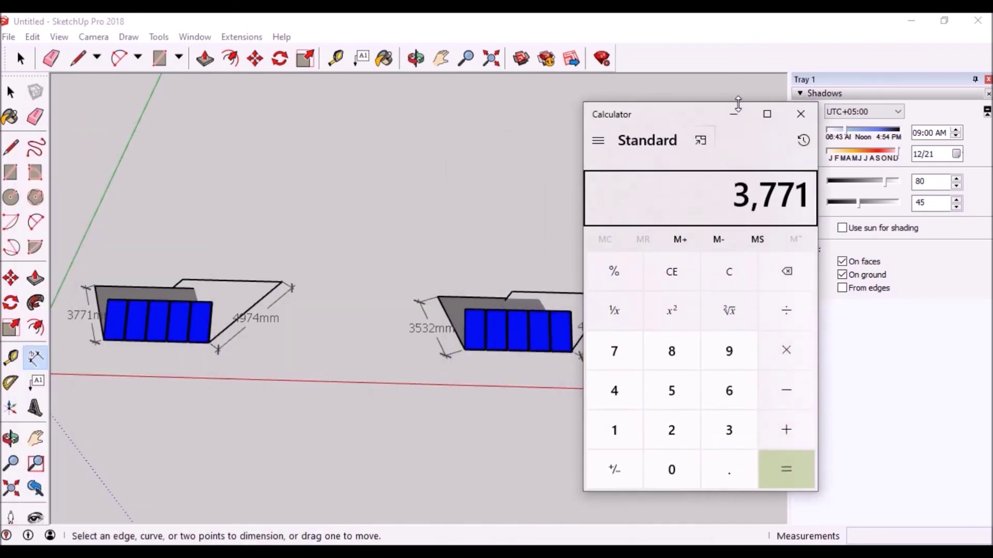
text(3,5)
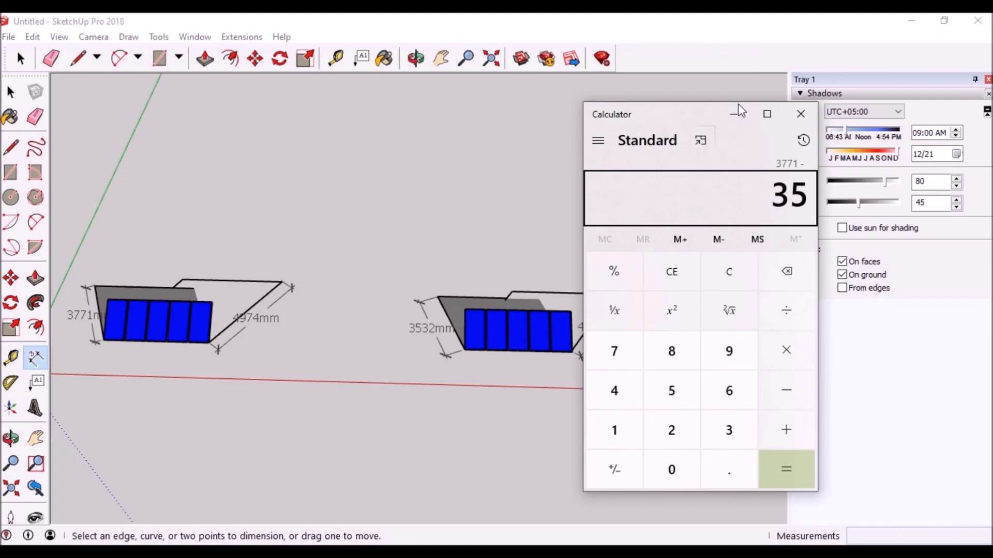
text(32)
key(Return)
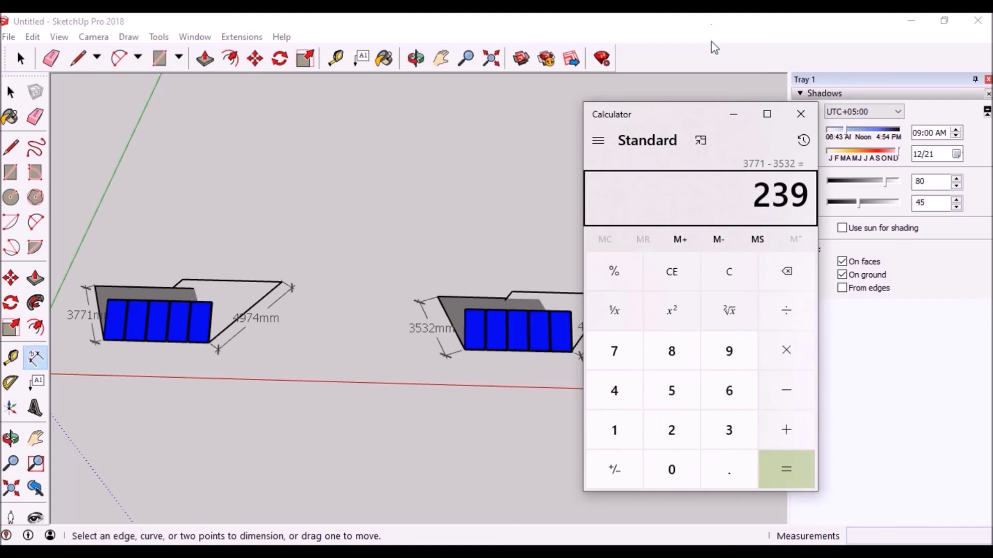
Step: Minimize Calculator and close the SketchUp Shadows settings panel
click(734, 115)
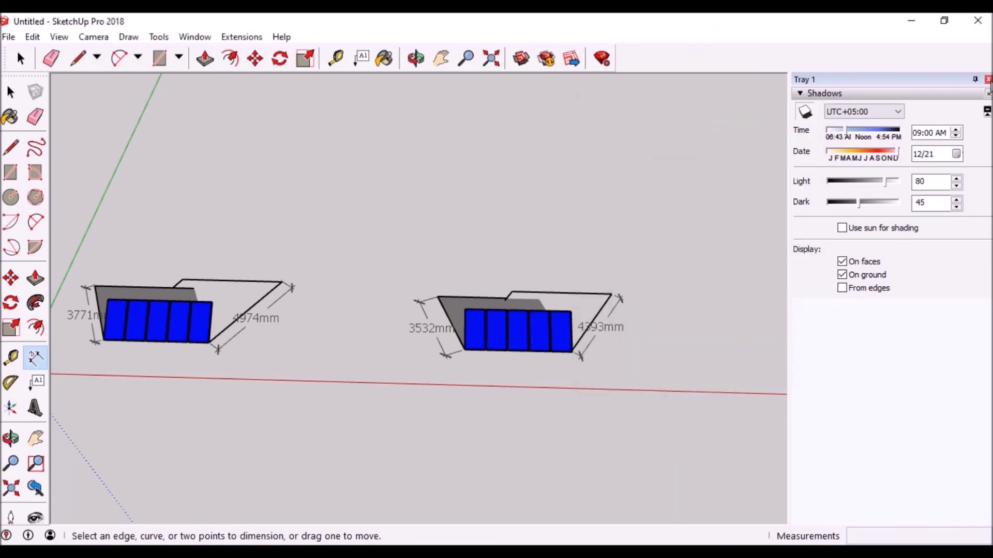
click(988, 79)
scroll(610, 299, up, 2)
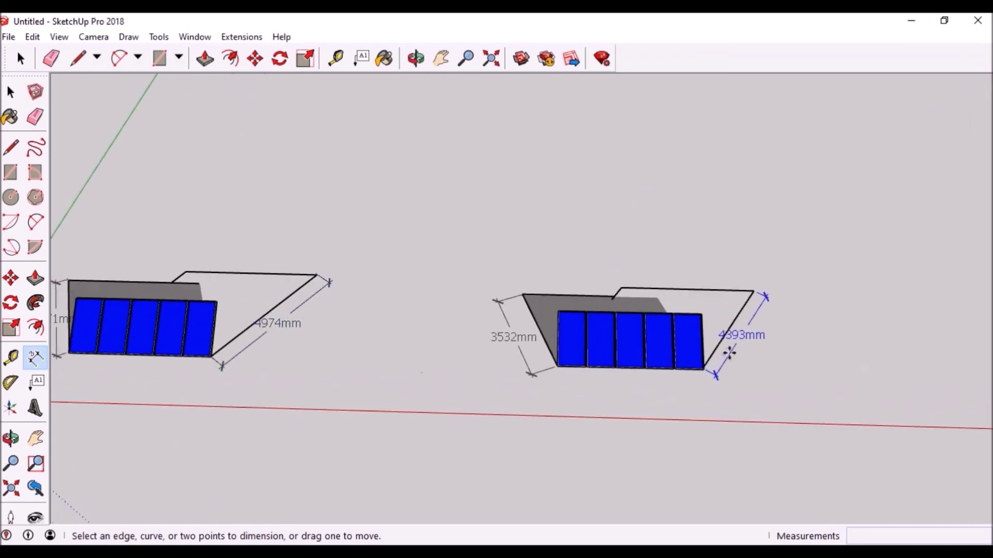
key(Escape)
Step: Compute the right-edge shadow difference 4974 − 4393 = 581, then return to the model
key(alt+Tab)
drag(706, 109, 776, 93)
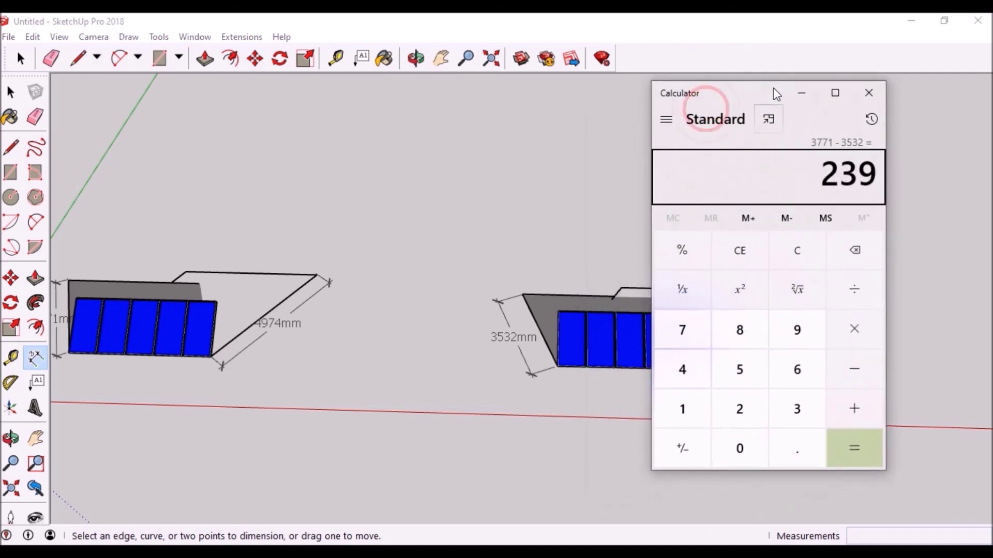
text(4,9)
text(7)
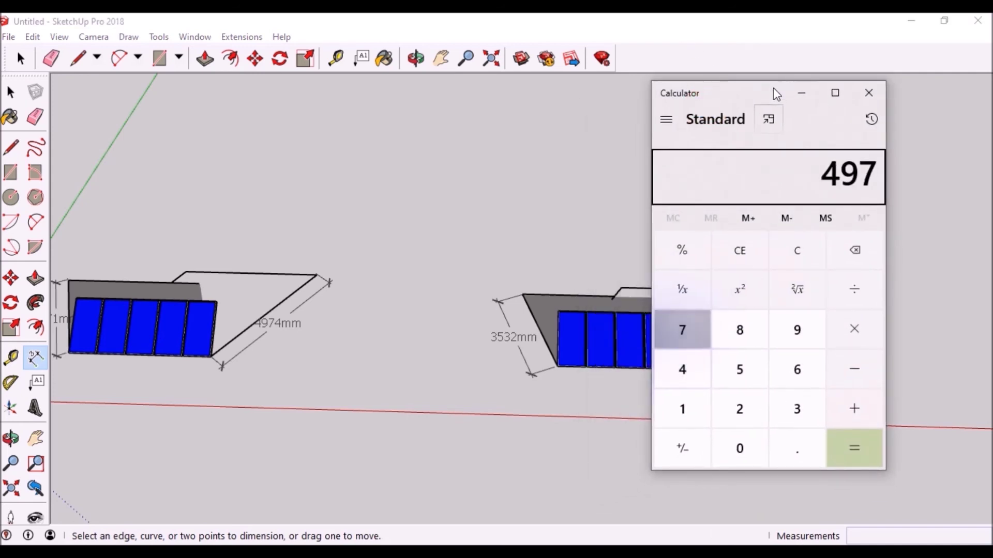
text(4)
key(minus)
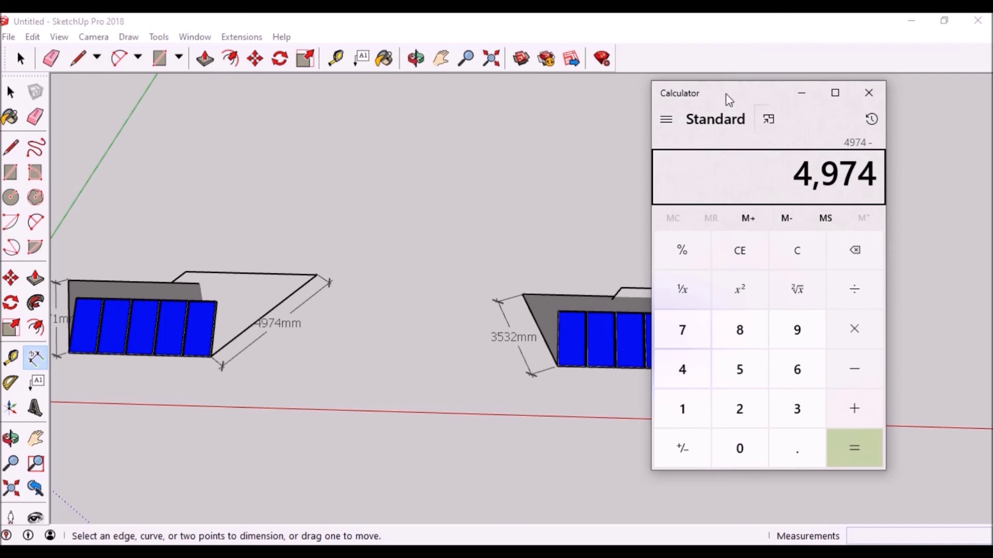
drag(721, 95, 407, 92)
text(43)
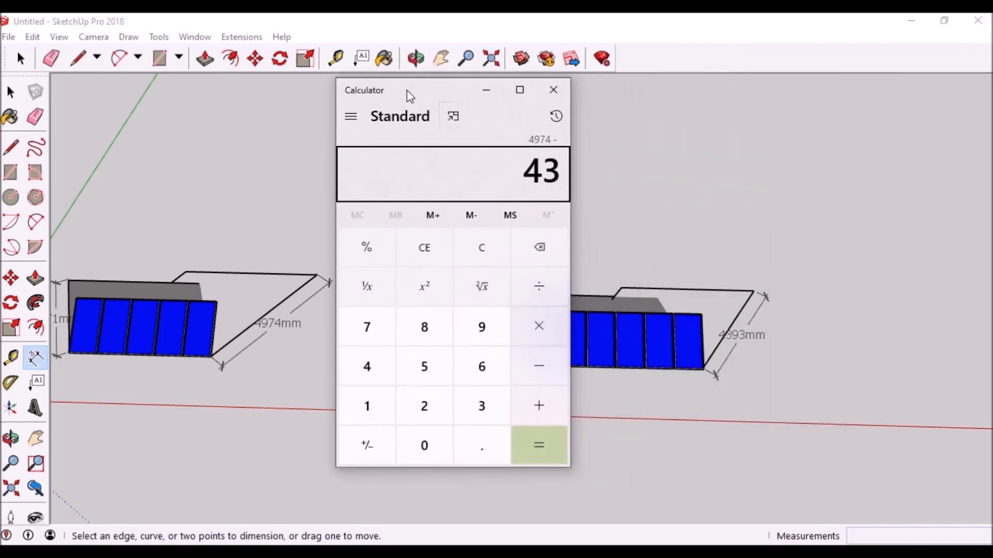
text(93)
key(Return)
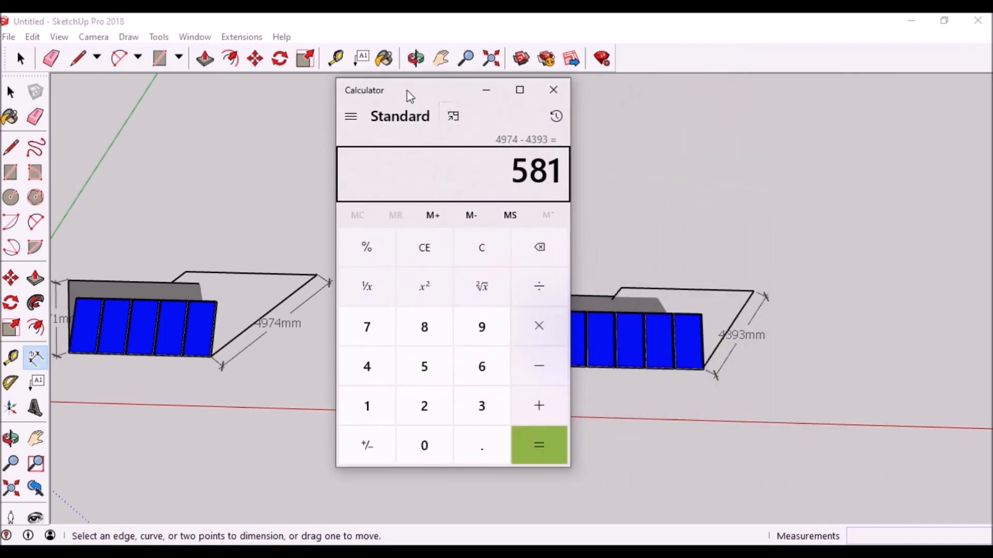
click(487, 90)
mouse_move(399, 365)
middle_down()
mouse_move(548, 360)
mouse_move(387, 353)
middle_up()
scroll(162, 320, up, 2)
scroll(151, 305, up, 2)
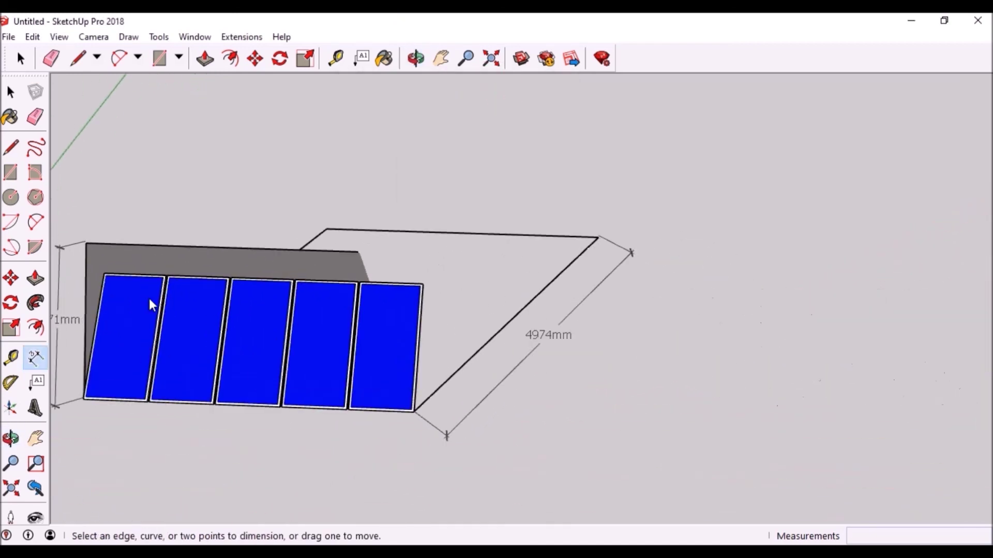
scroll(151, 304, up, 1)
scroll(274, 314, down, 3)
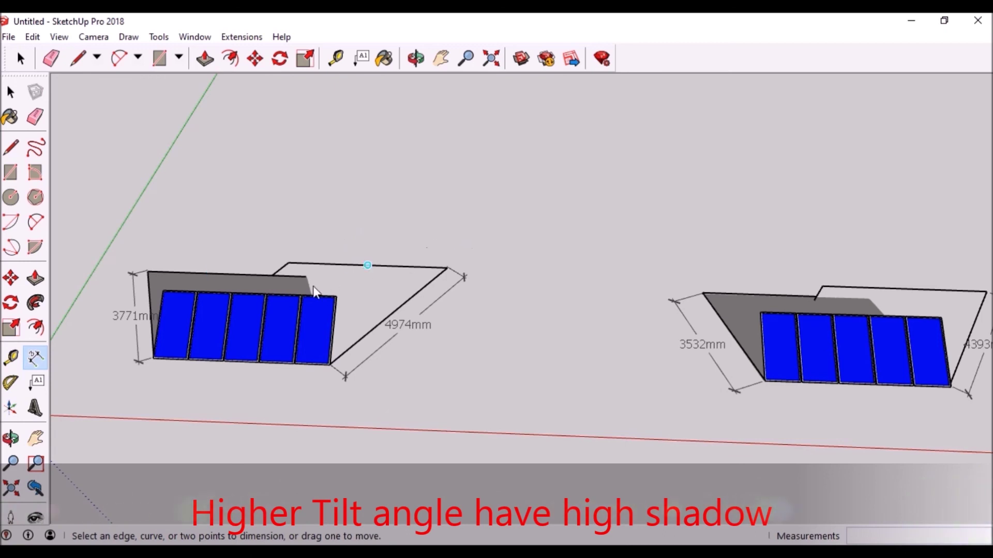
scroll(409, 217, down, 2)
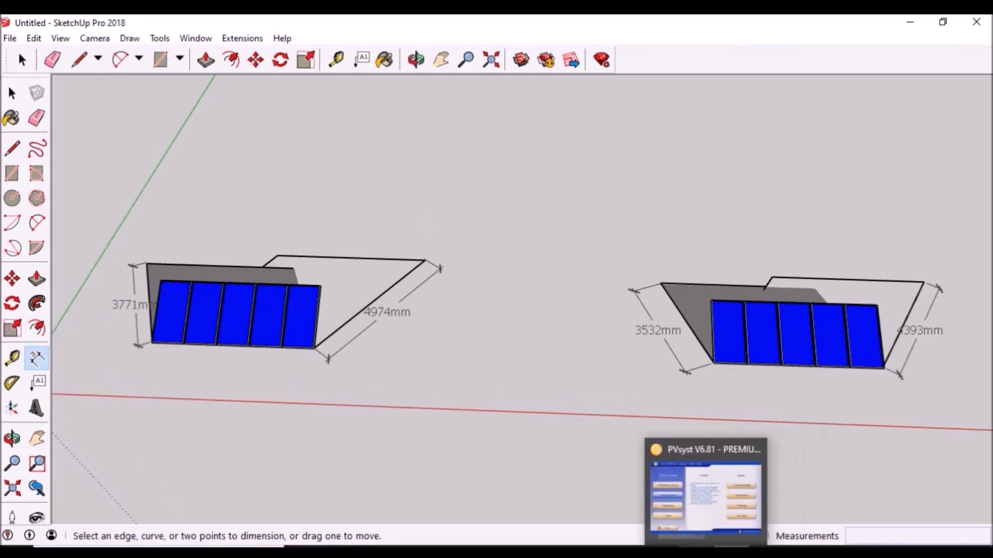
Step: Change PVsyst's Plane Tilt from 30° to 25°, then return to SketchUp
click(695, 493)
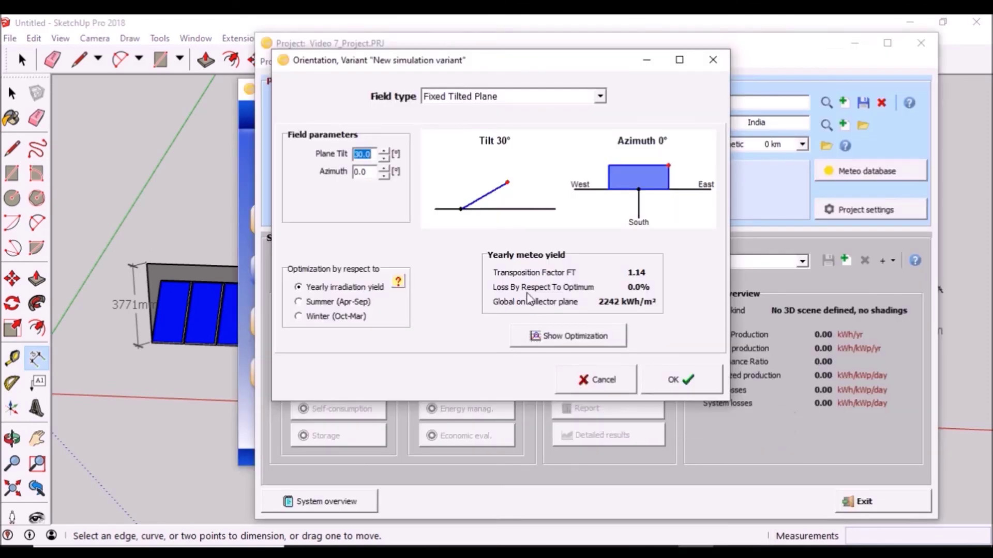
click(369, 151)
double_click(368, 154)
text(25)
key(Return)
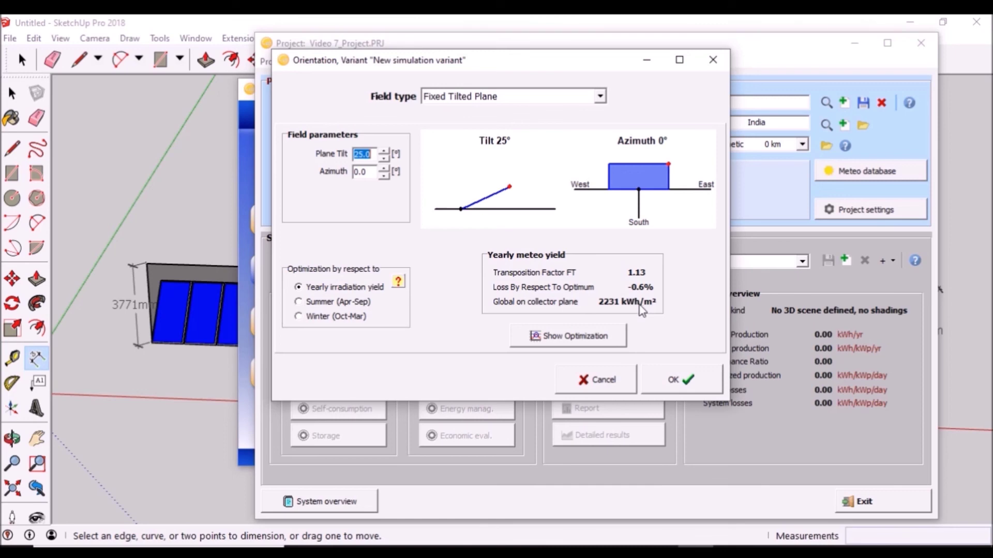
click(160, 398)
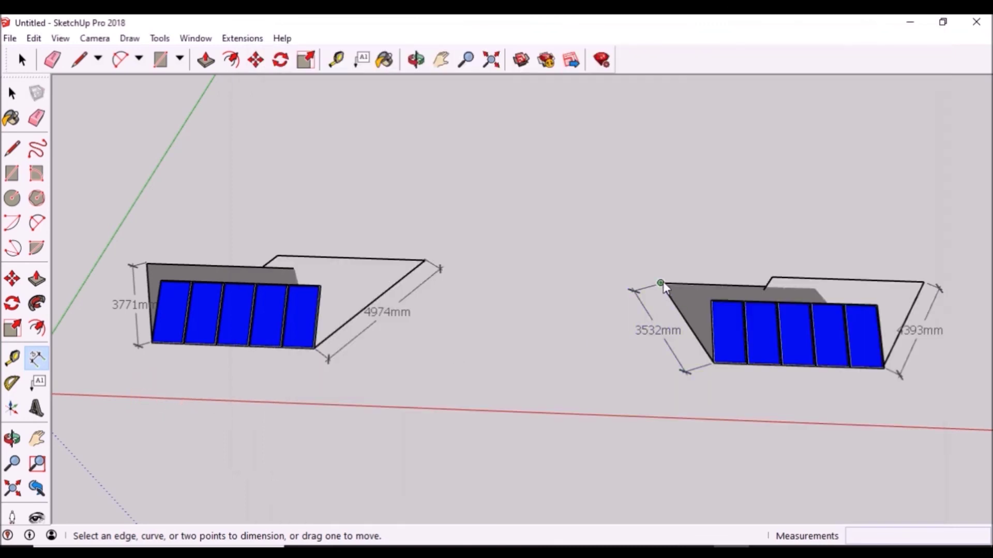